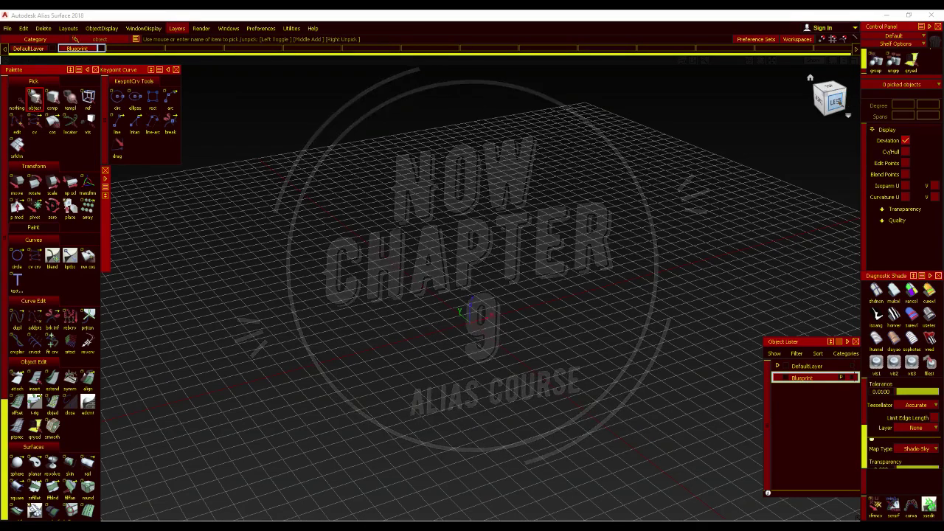
{"action": "left_click_drag", "start_coordinate": [453, 321], "coordinate": [470, 183], "text": "alt+shift"}
{"action": "key", "text": "F5"}
{"action": "middle_click_drag", "start_coordinate": [478, 238], "coordinate": [487, 274], "text": "alt+shift"}
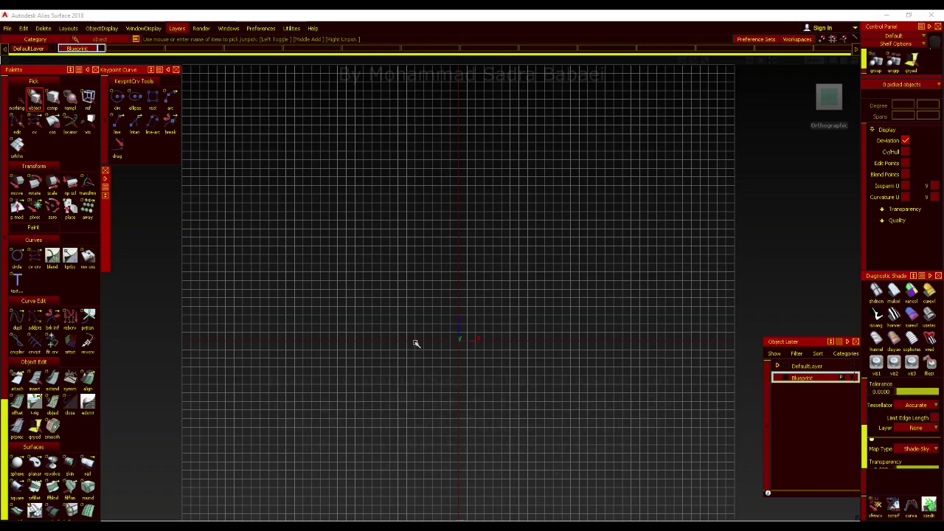
{"action": "right_click_drag", "start_coordinate": [458, 429], "coordinate": [451, 369], "text": "alt+shift"}
{"action": "middle_click_drag", "start_coordinate": [449, 369], "coordinate": [430, 358], "text": "alt+shift"}
{"action": "right_click_drag", "start_coordinate": [431, 358], "coordinate": [438, 346], "text": "alt+shift"}
{"action": "middle_click_drag", "start_coordinate": [438, 352], "coordinate": [454, 354], "text": "alt+shift"}
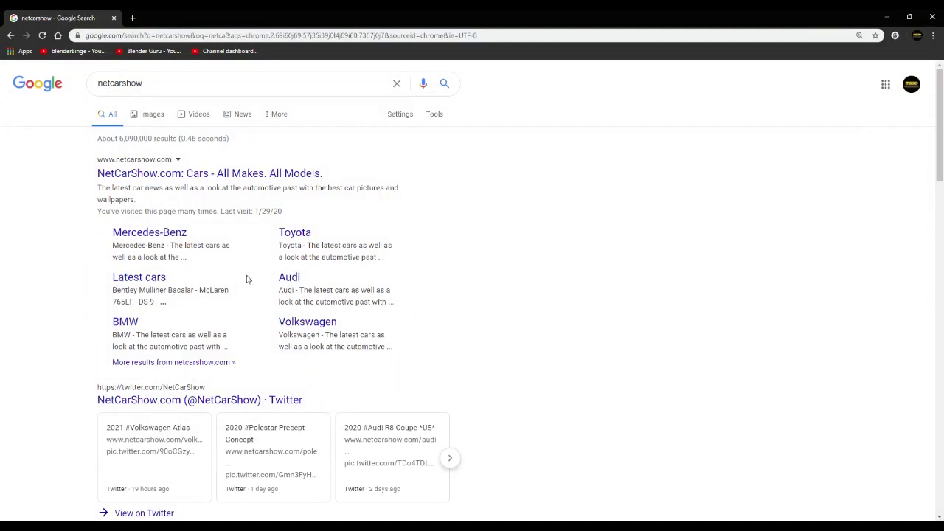
Open the NetCarShow.com website from the Google results in the browser and look through its list of latest cars
{"action": "left_click", "coordinate": [168, 176]}
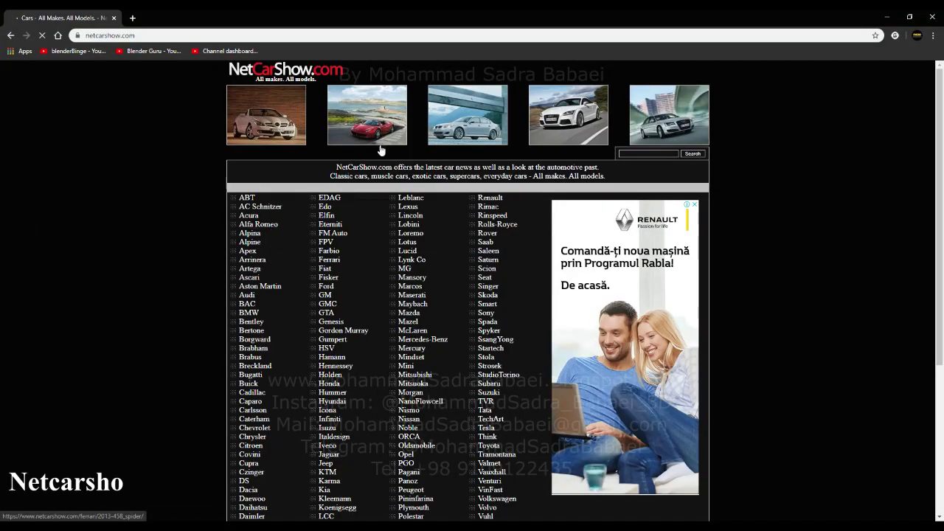
{"action": "scroll", "coordinate": [376, 177], "scroll_direction": "down", "scroll_amount": 3}
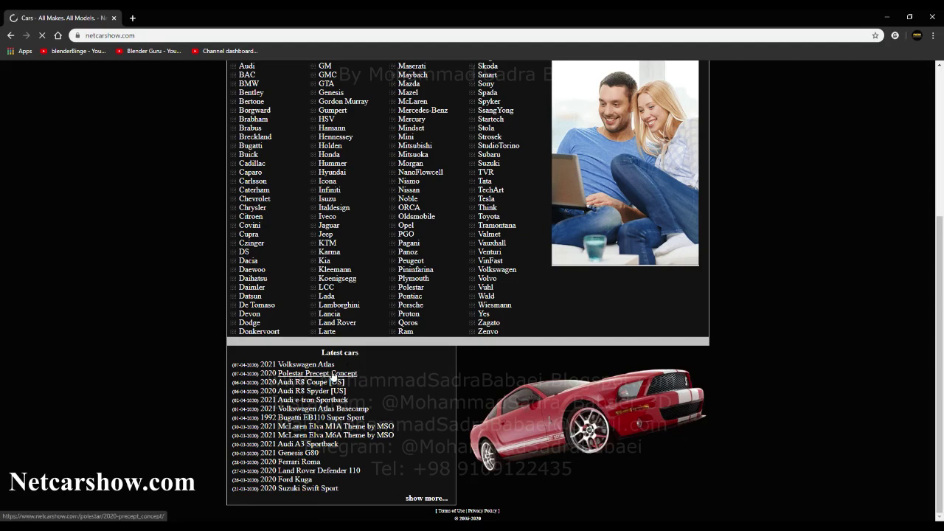
{"action": "mouse_move", "coordinate": [329, 366]}
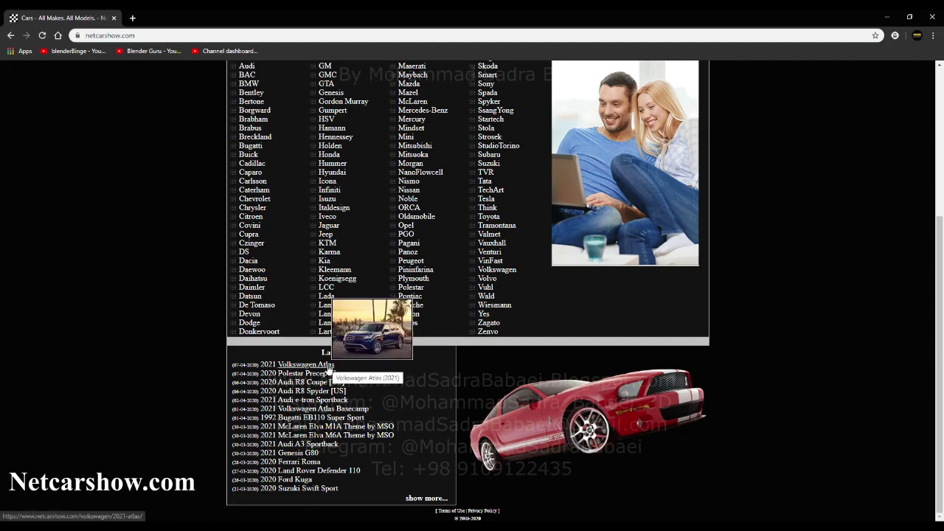
{"action": "mouse_move", "coordinate": [348, 379]}
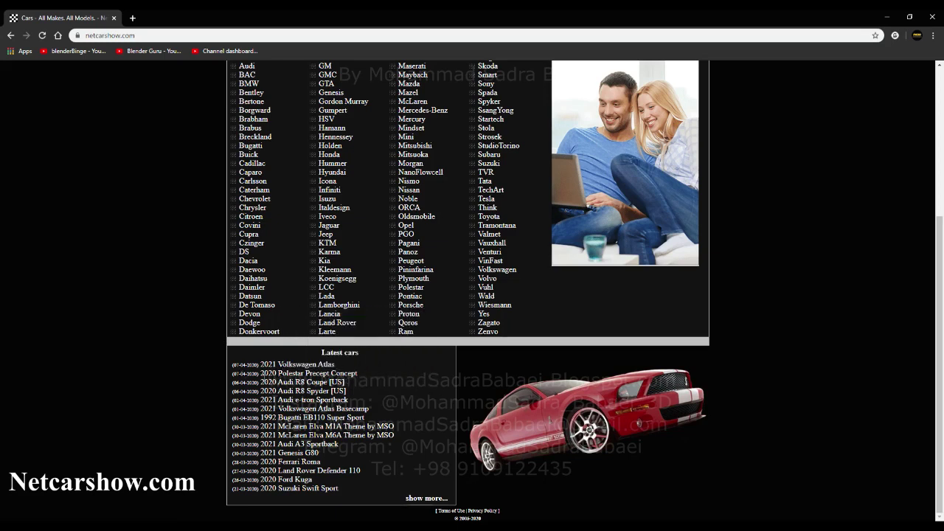
{"action": "scroll", "coordinate": [300, 373], "scroll_direction": "up", "scroll_amount": 3}
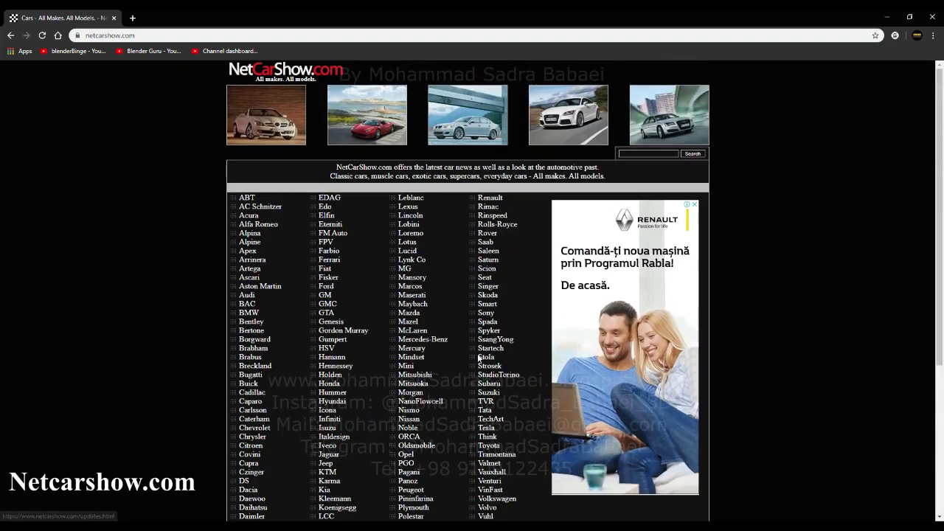
Search the site for rs3 and open page 14 of the 2017 Audi RS3 Sedan picture gallery
{"action": "left_click", "coordinate": [622, 154]}
{"action": "type", "text": "rs3"}
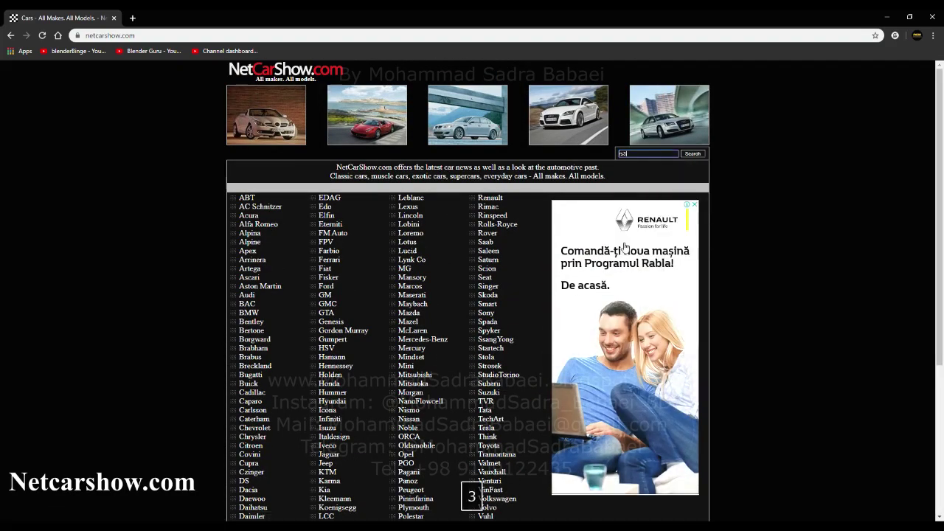
{"action": "key", "text": "Return"}
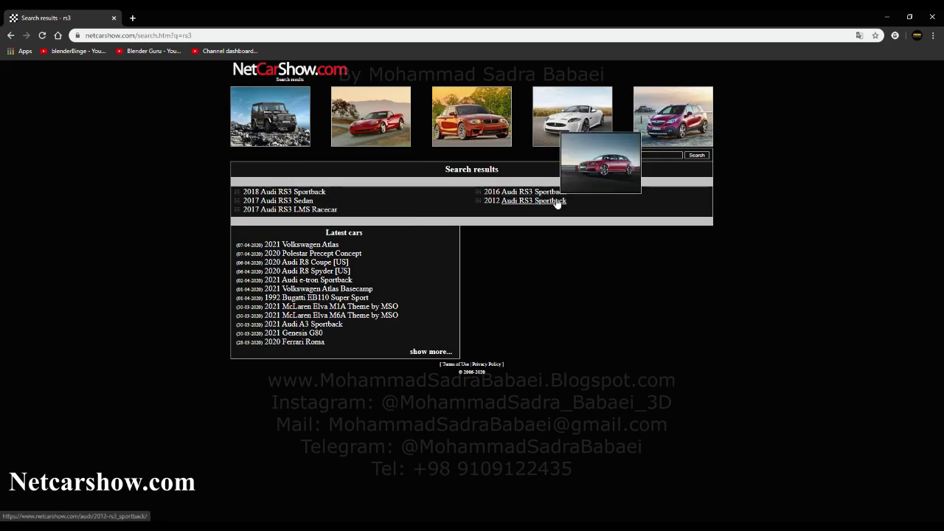
{"action": "left_click", "coordinate": [297, 202]}
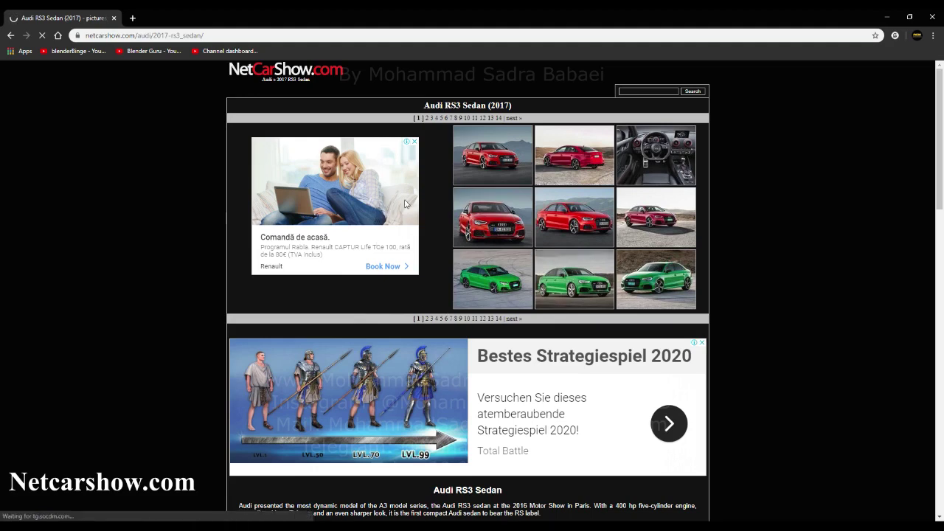
{"action": "left_click", "coordinate": [501, 318]}
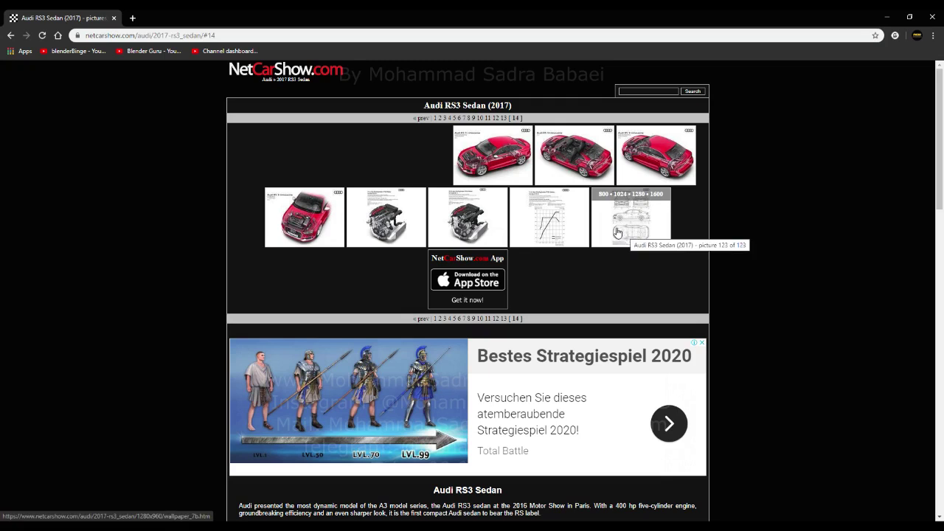
Search Google Images for "rs3 sedan vector" in a separate browser tab
{"action": "left_click", "coordinate": [133, 18]}
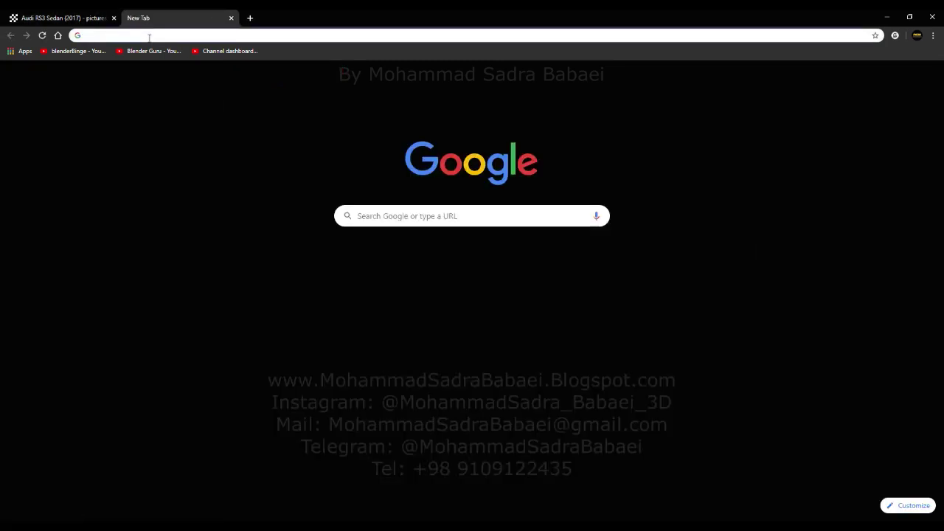
{"action": "type", "text": "rs3 s"}
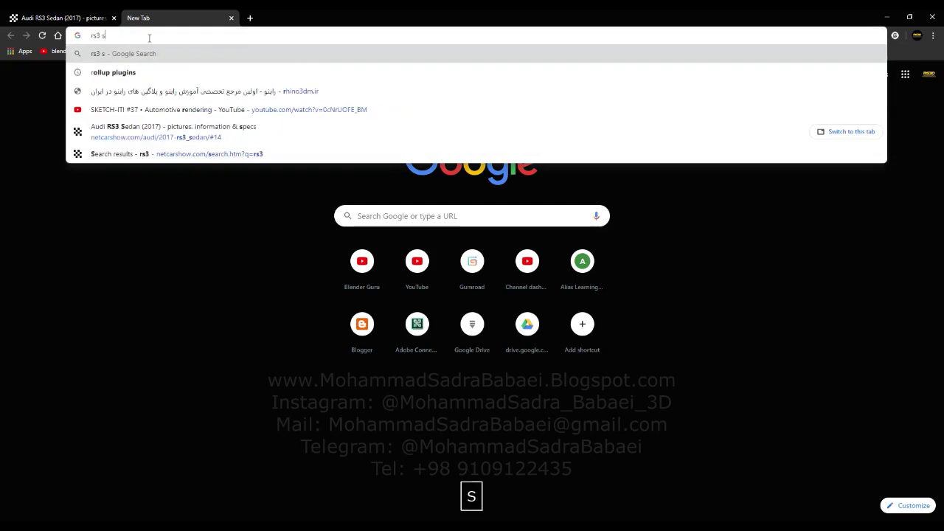
{"action": "type", "text": "edan ver"}
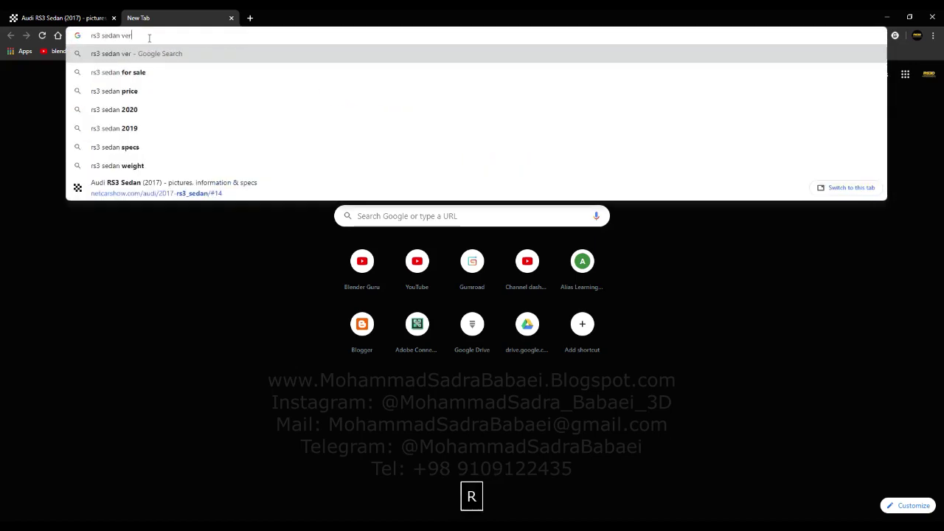
{"action": "type", "text": "c"}
{"action": "key", "text": "BackSpace"}
{"action": "type", "text": "ctor"}
{"action": "key", "text": "Return"}
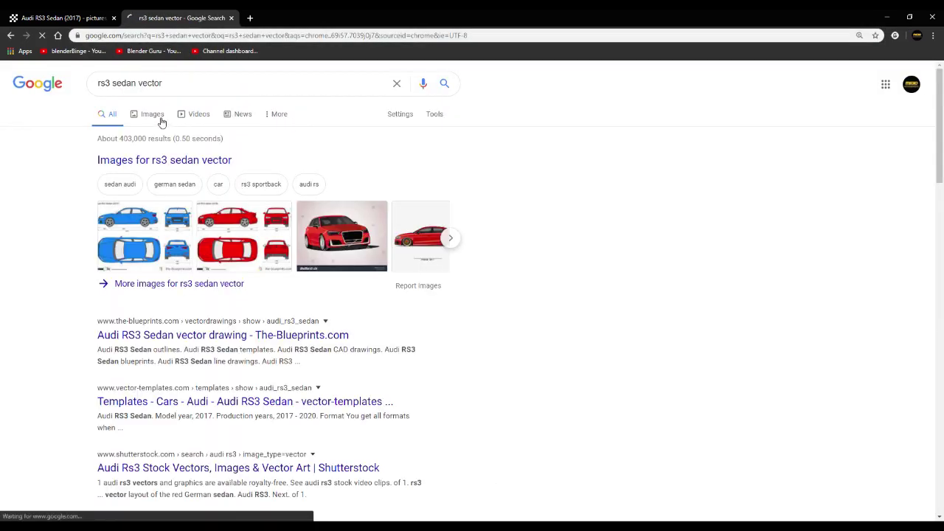
{"action": "left_click", "coordinate": [160, 120]}
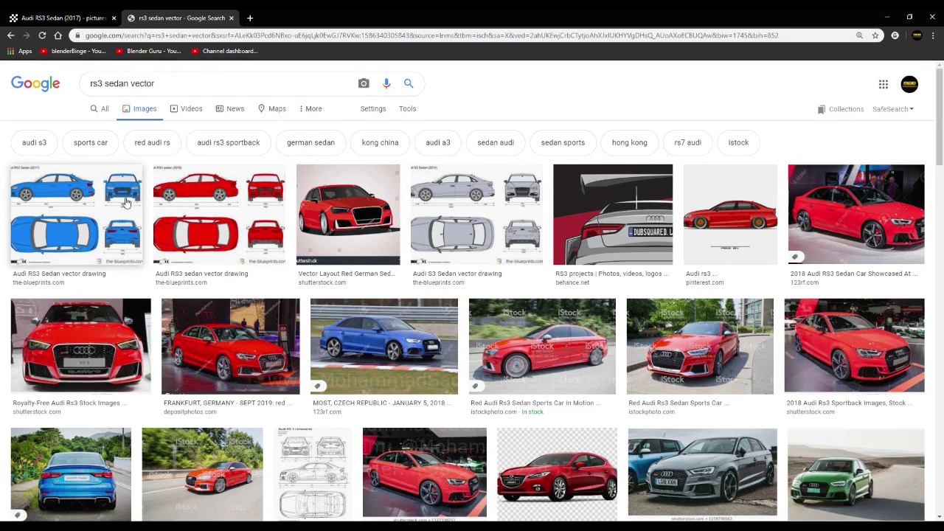
Preview the Audi S3 Sedan and Audi A3 Cabriolet vector drawings and close the image search tab
{"action": "left_click", "coordinate": [464, 198]}
{"action": "scroll", "coordinate": [623, 207], "scroll_direction": "down", "scroll_amount": 2}
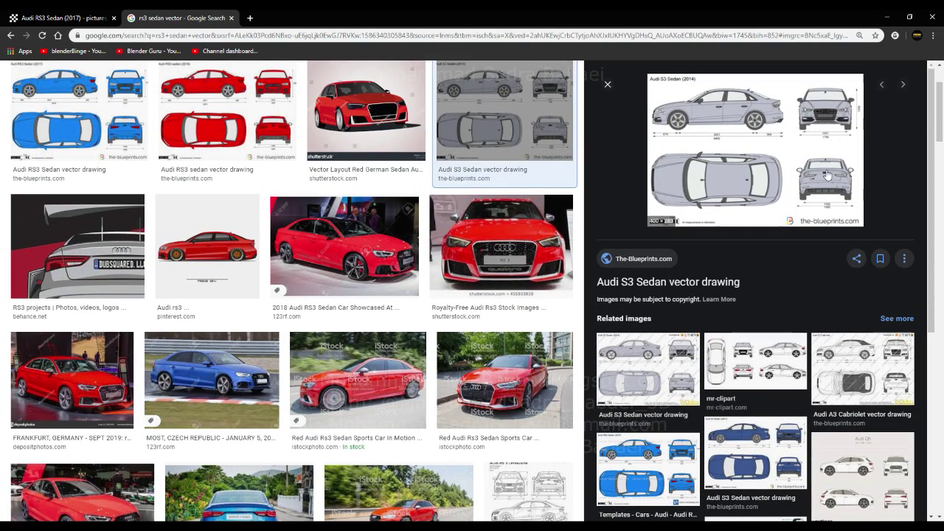
{"action": "scroll", "coordinate": [894, 350], "scroll_direction": "down", "scroll_amount": 2}
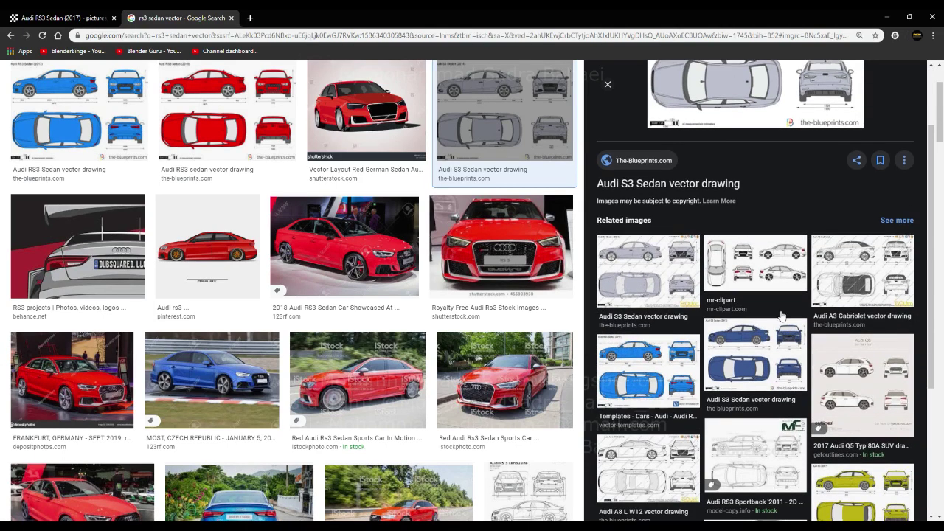
{"action": "left_click", "coordinate": [874, 279]}
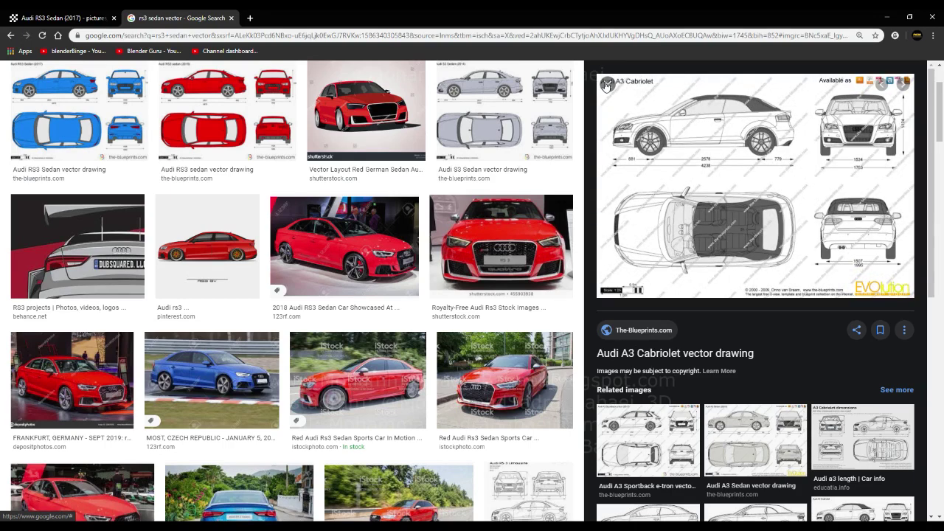
{"action": "left_click", "coordinate": [606, 85]}
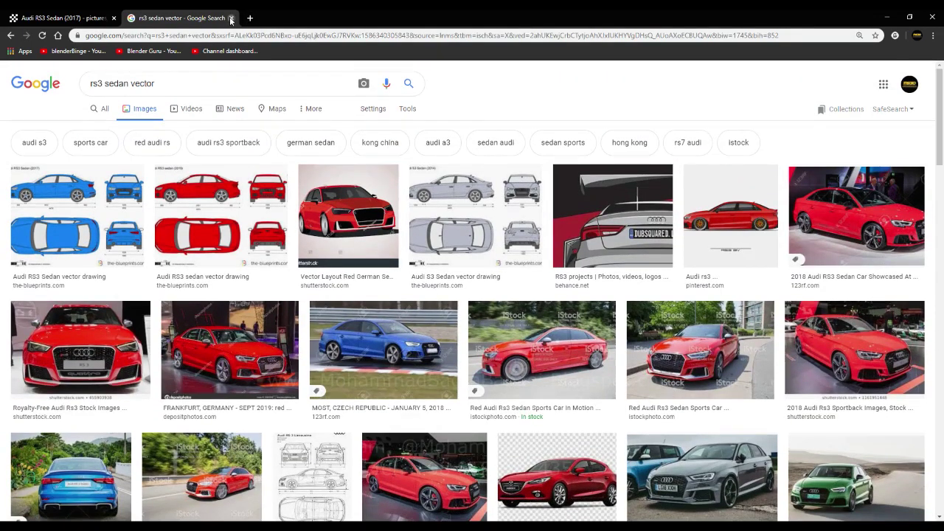
{"action": "left_click", "coordinate": [231, 18]}
Open the 1600-pixel version of the Audi RS3 Sedan dimensions drawing and view all of its car views
{"action": "mouse_move", "coordinate": [634, 204]}
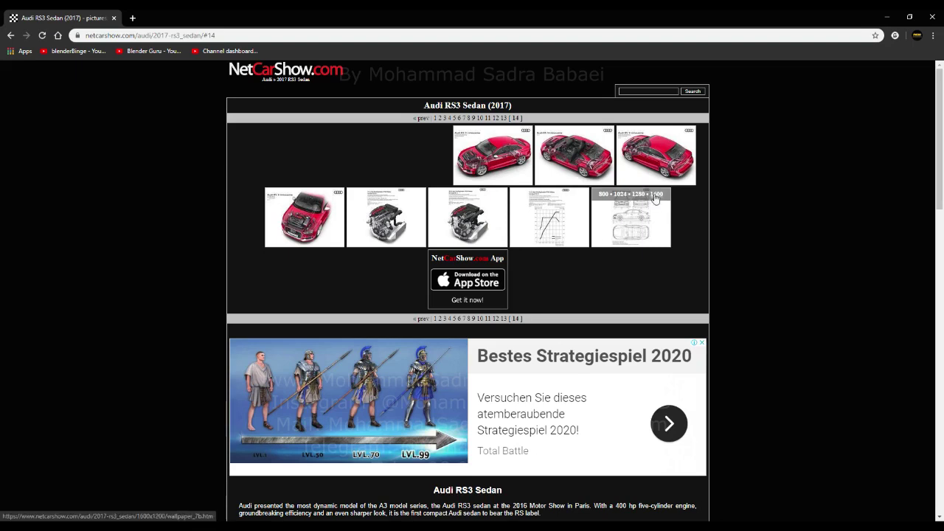
{"action": "left_click", "coordinate": [657, 194]}
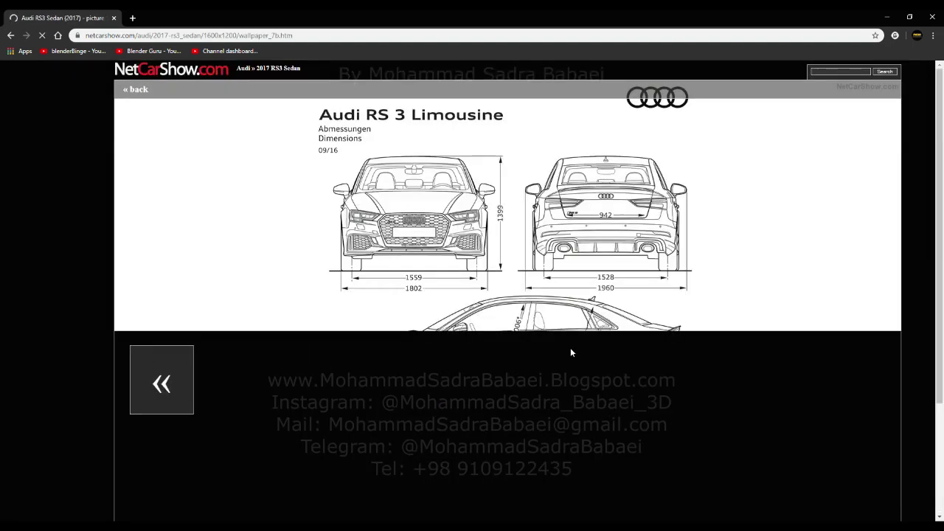
{"action": "scroll", "coordinate": [572, 352], "scroll_direction": "down", "scroll_amount": 2}
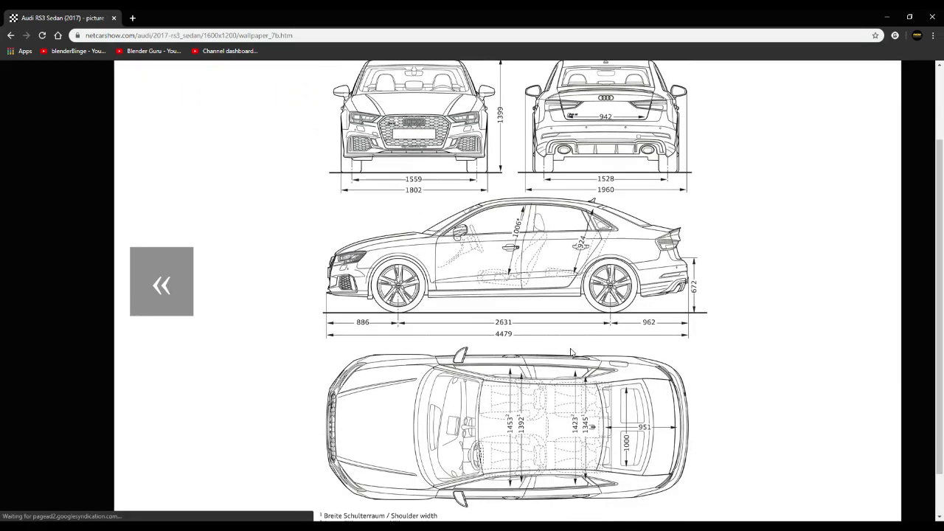
Save the dimensions drawing as the JPEG Audi-RS3_Sedan-2017-1600-7b in 3D Objects > Alias Works by MS3D > Audi RS3 2018
{"action": "right_click", "coordinate": [474, 166]}
{"action": "left_click", "coordinate": [504, 177]}
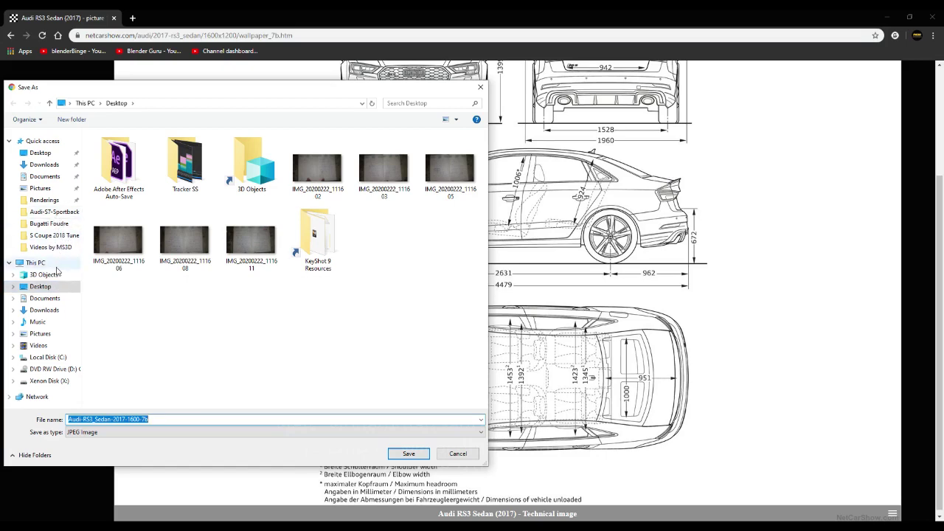
{"action": "left_click", "coordinate": [46, 275]}
{"action": "double_click", "coordinate": [111, 155]}
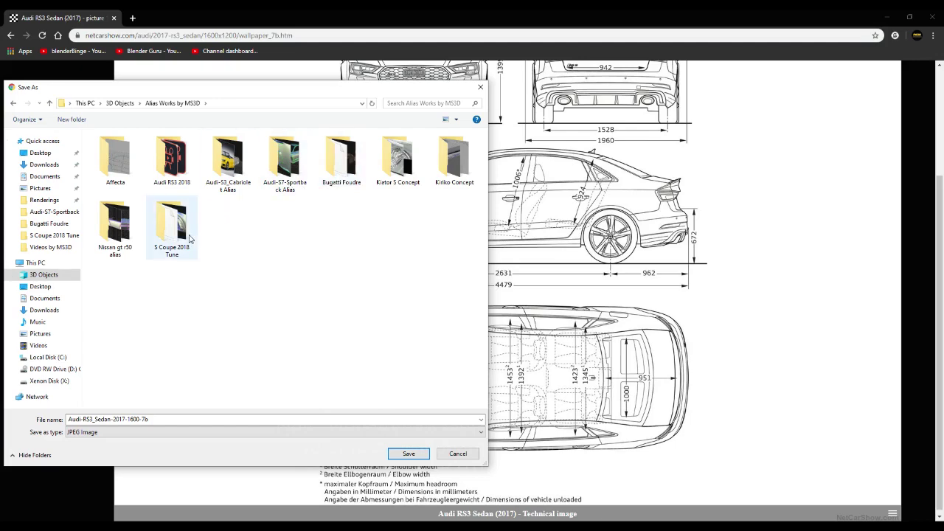
{"action": "double_click", "coordinate": [172, 162]}
{"action": "key", "text": "alt+z"}
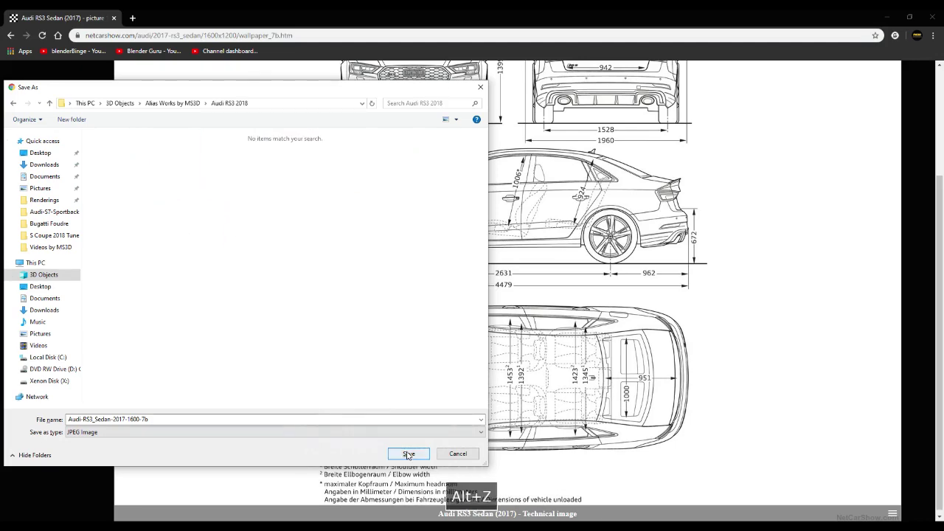
{"action": "left_click", "coordinate": [408, 454]}
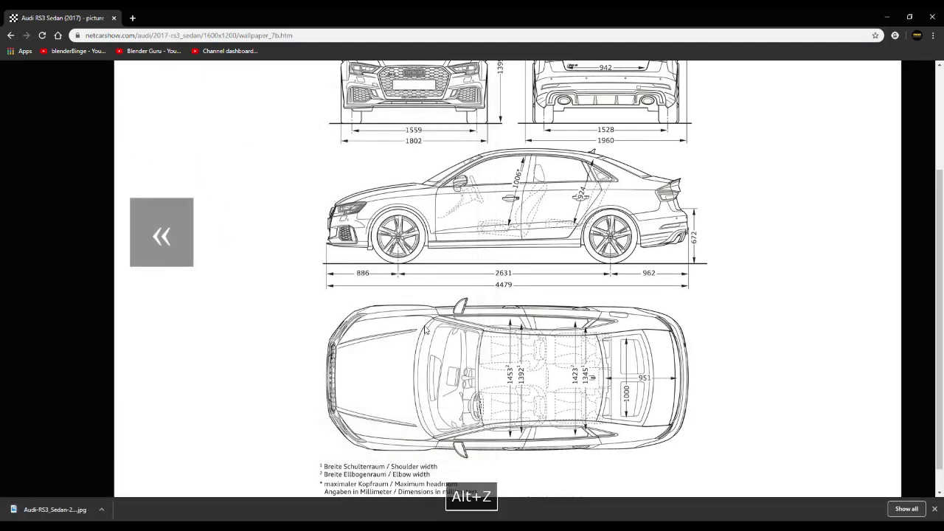
Return to the RS3 Sedan gallery and look through its thumbnail pages from 14 back to 5 for reference photos
{"action": "scroll", "coordinate": [425, 328], "scroll_direction": "up", "scroll_amount": 3}
{"action": "left_click", "coordinate": [11, 36]}
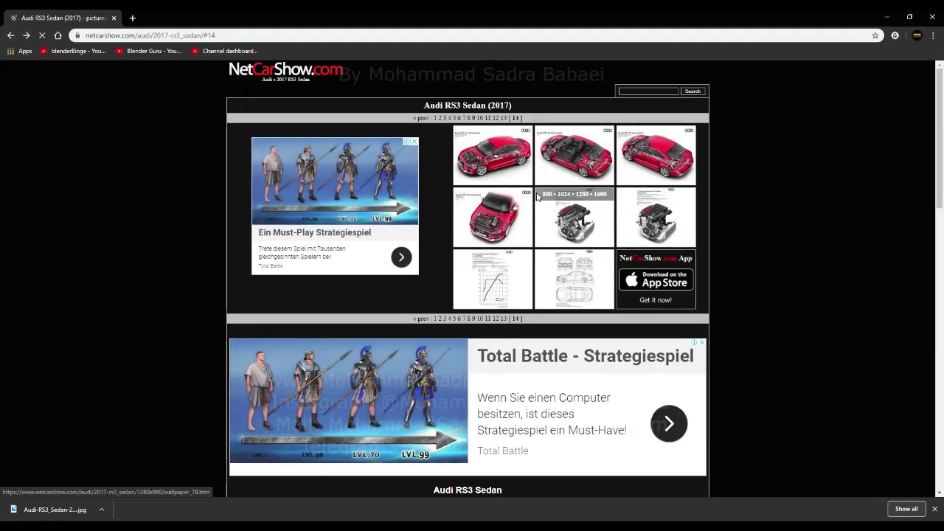
{"action": "left_click", "coordinate": [504, 318]}
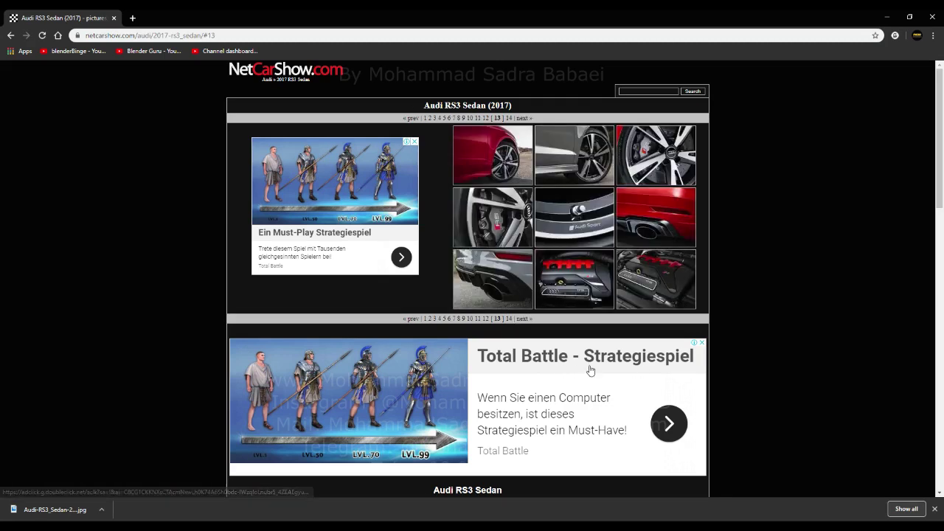
{"action": "left_click", "coordinate": [485, 318]}
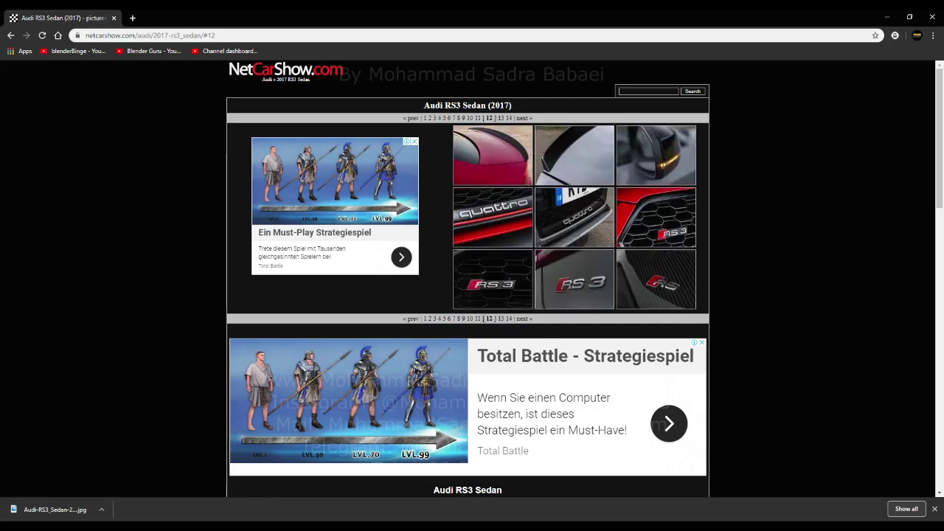
{"action": "left_click", "coordinate": [480, 319]}
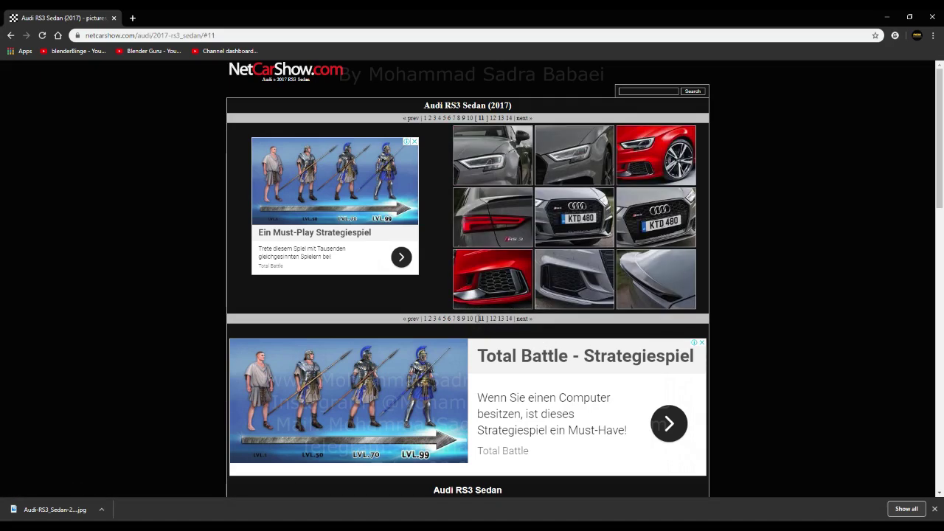
{"action": "left_click", "coordinate": [469, 319]}
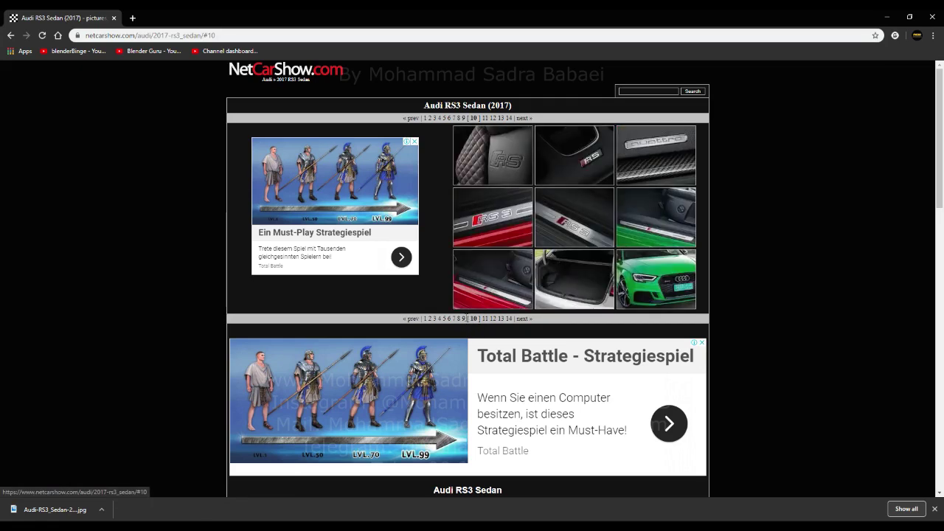
{"action": "left_click", "coordinate": [465, 320]}
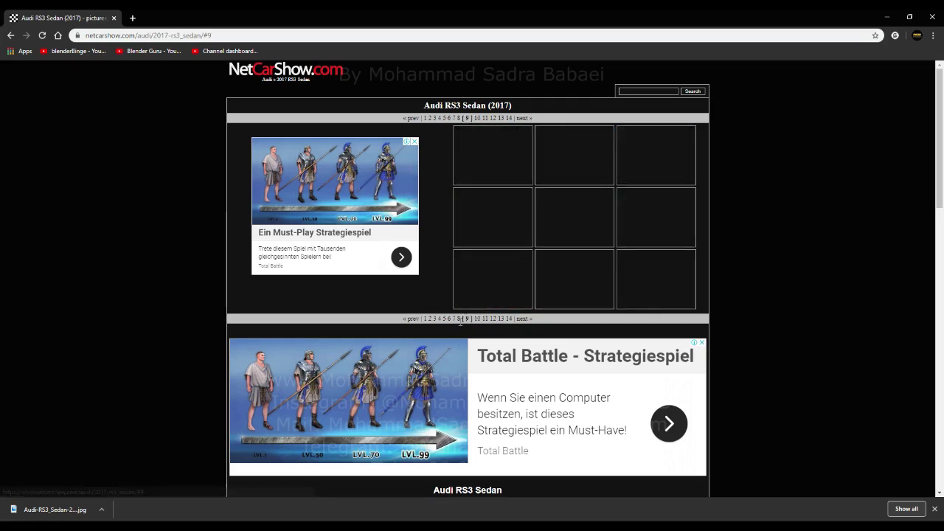
{"action": "left_click", "coordinate": [459, 321]}
{"action": "left_click", "coordinate": [456, 320]}
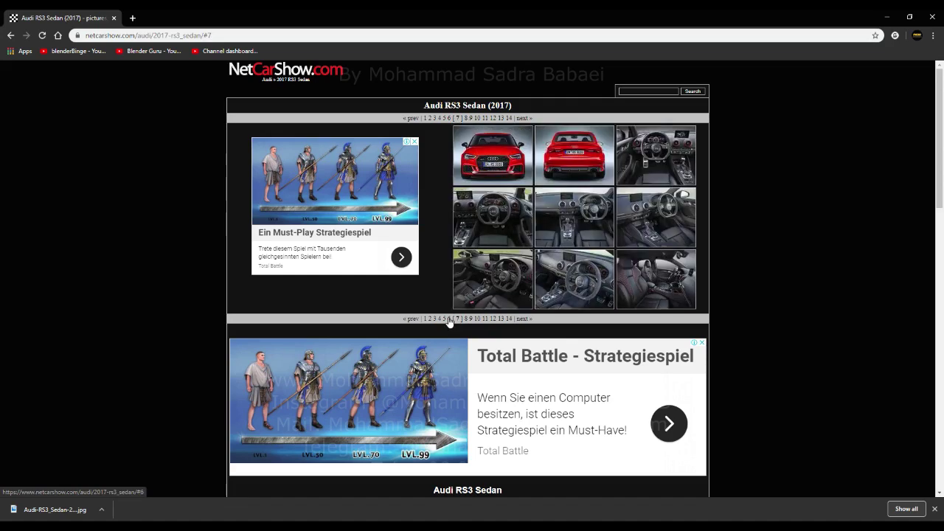
{"action": "left_click", "coordinate": [449, 320]}
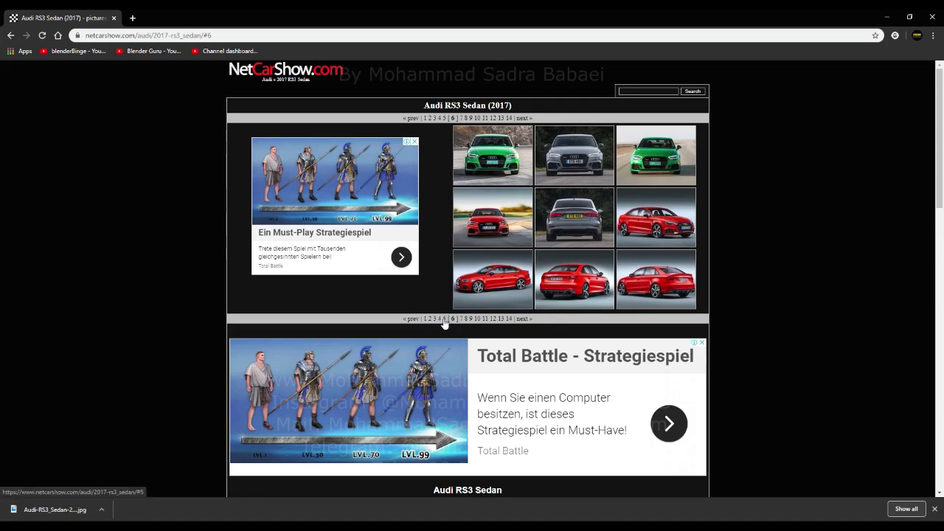
{"action": "left_click", "coordinate": [444, 319]}
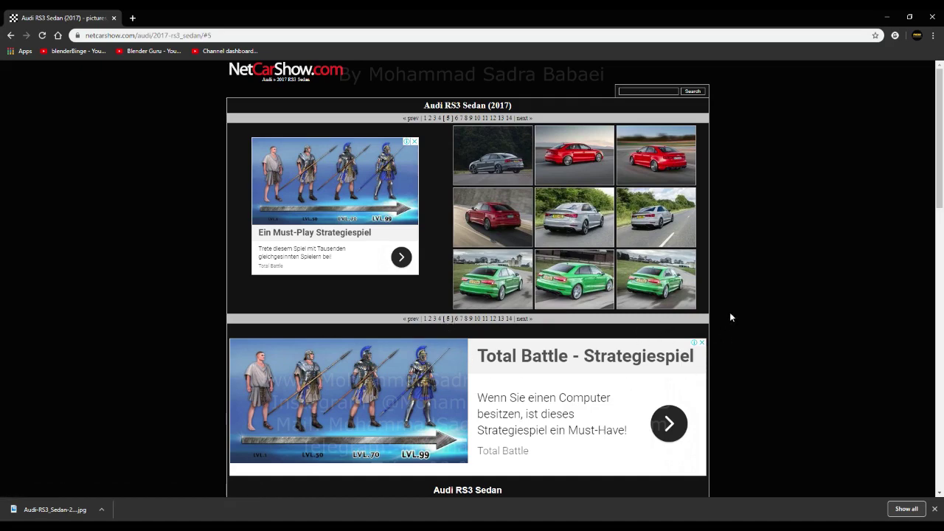
{"action": "left_click", "coordinate": [600, 195]}
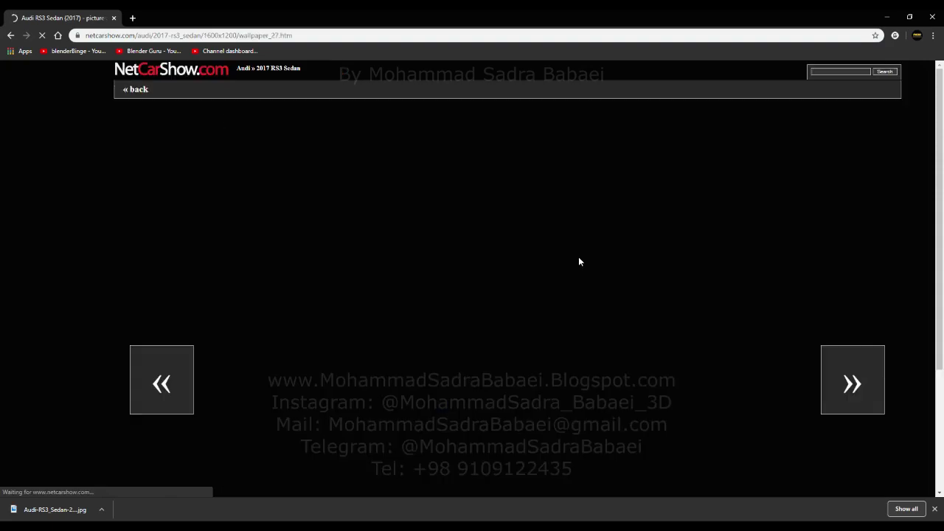
{"action": "scroll", "coordinate": [485, 286], "scroll_direction": "down", "scroll_amount": 1}
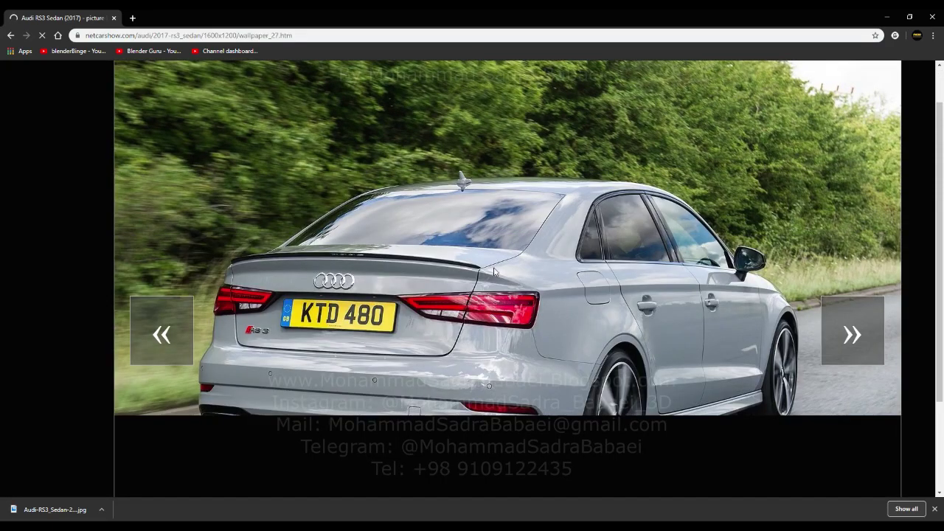
{"action": "scroll", "coordinate": [495, 292], "scroll_direction": "down", "scroll_amount": 1}
{"action": "right_click", "coordinate": [542, 203]}
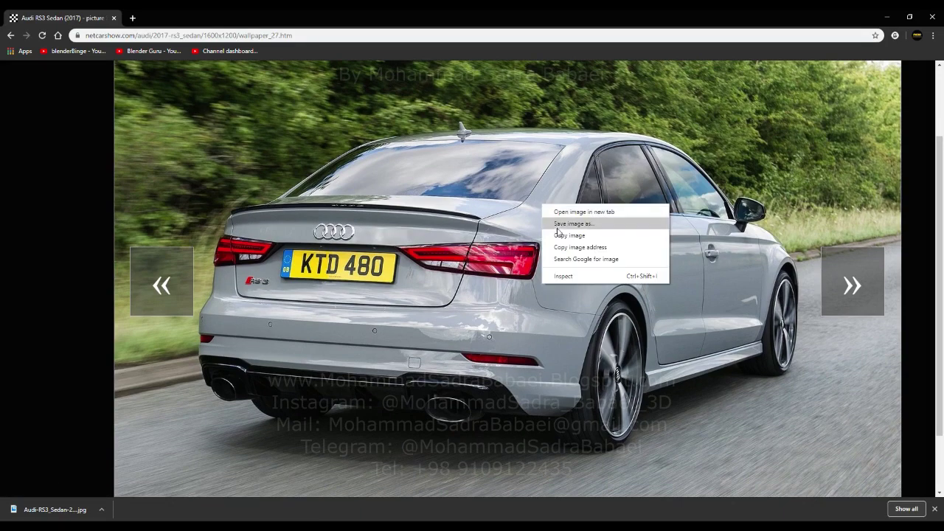
{"action": "left_click", "coordinate": [562, 228]}
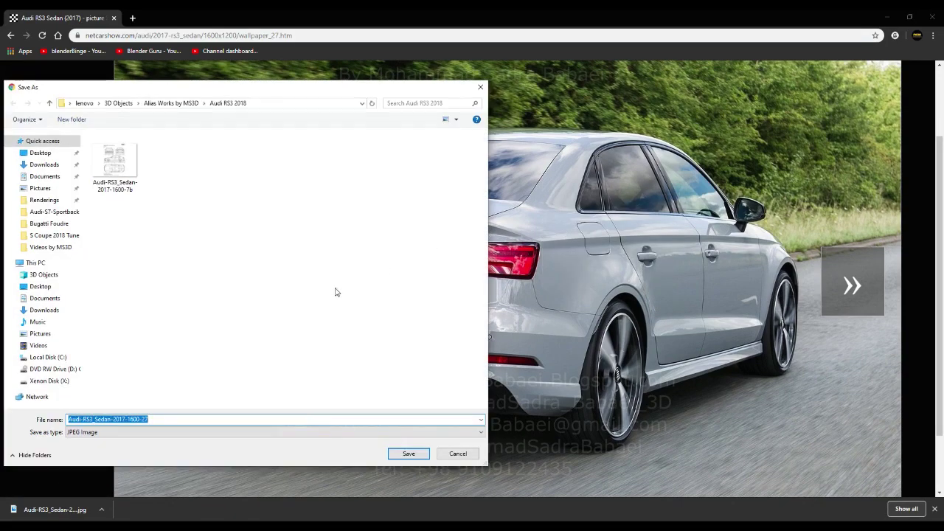
{"action": "left_click", "coordinate": [409, 454]}
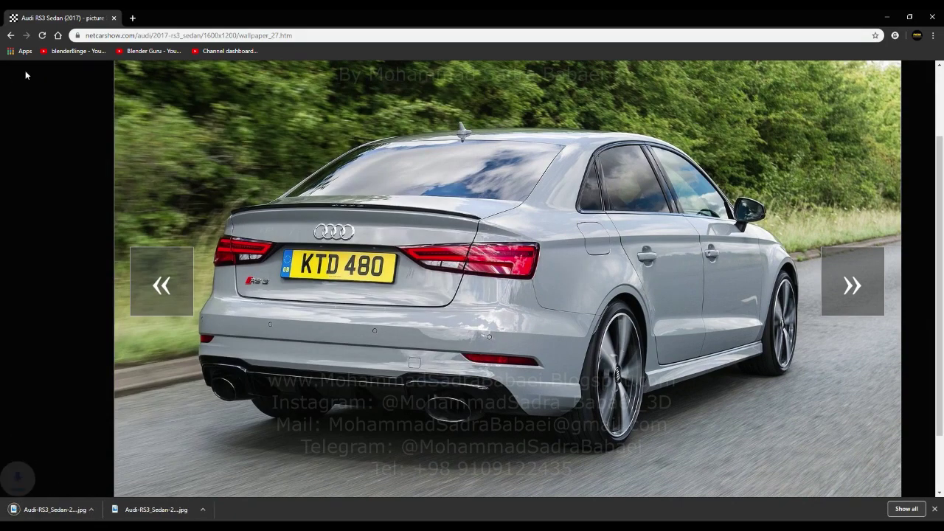
Return to the gallery and look through pages 4 to 1, then recheck pages 3 and 2 for a front view
{"action": "left_click", "coordinate": [10, 35]}
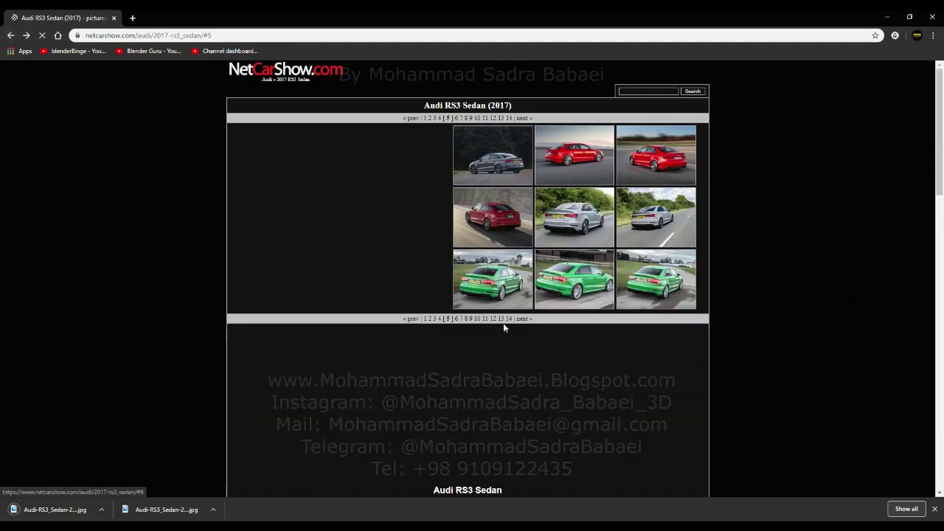
{"action": "left_click", "coordinate": [439, 319]}
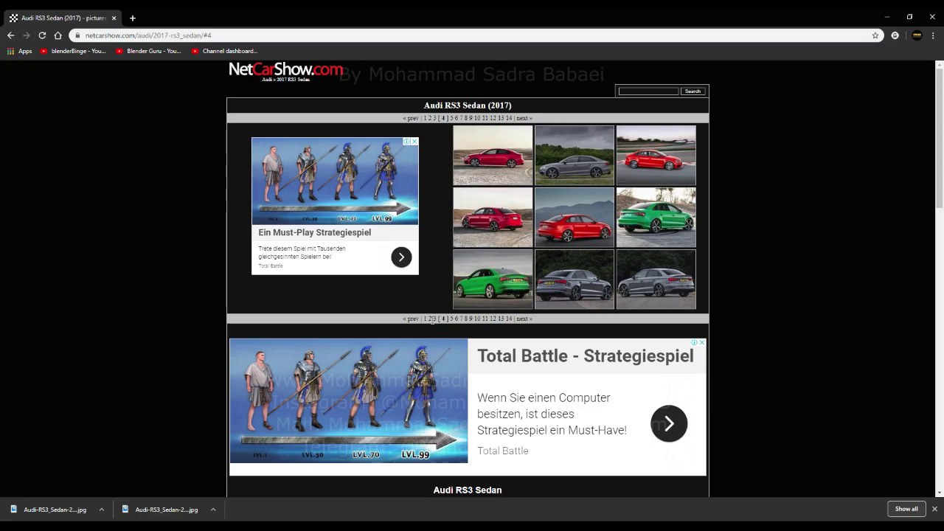
{"action": "left_click", "coordinate": [433, 319]}
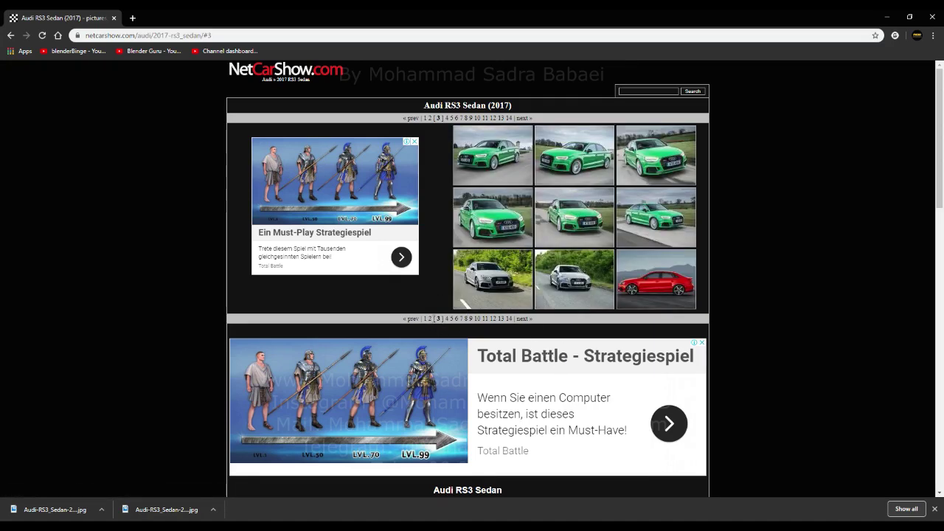
{"action": "left_click", "coordinate": [432, 319]}
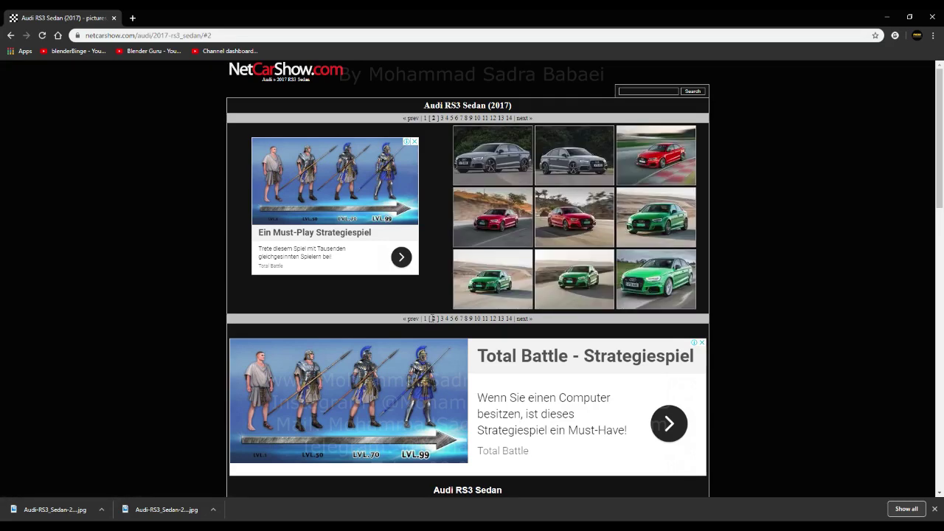
{"action": "left_click", "coordinate": [426, 319]}
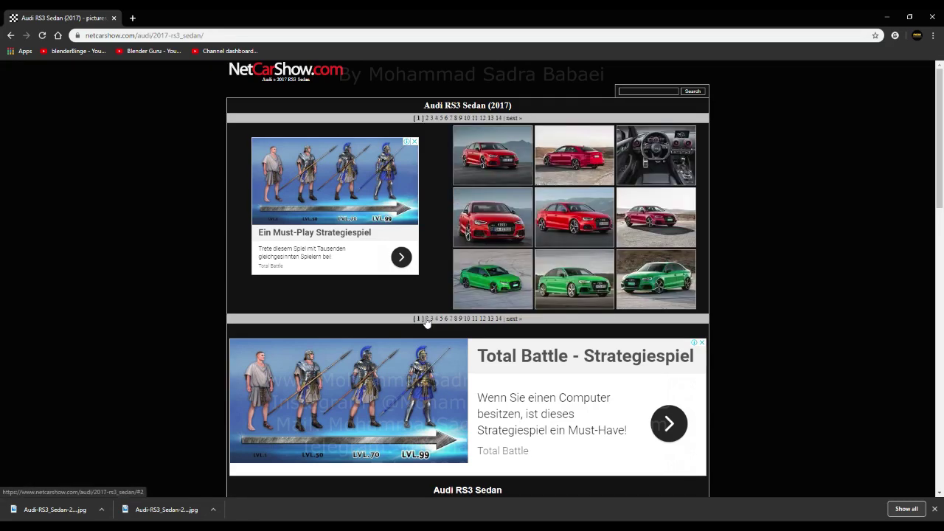
{"action": "left_click", "coordinate": [434, 319]}
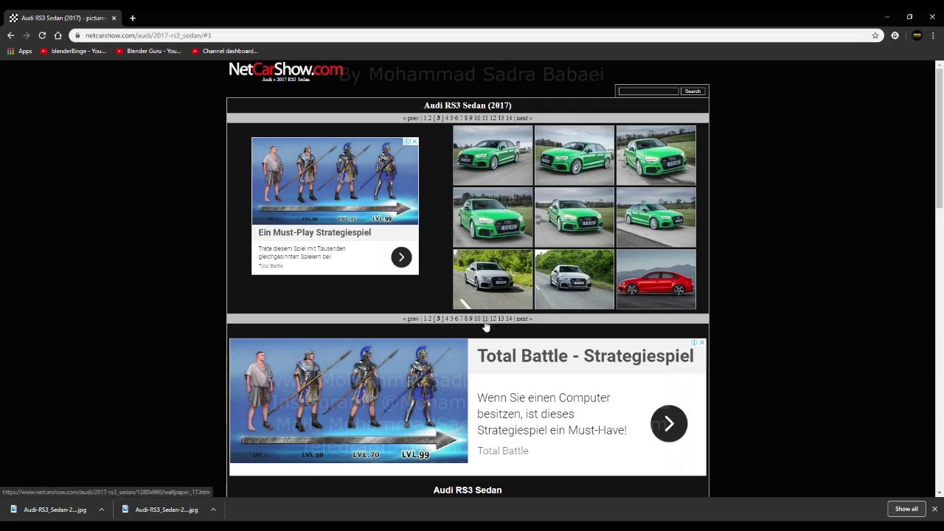
{"action": "left_click", "coordinate": [431, 319]}
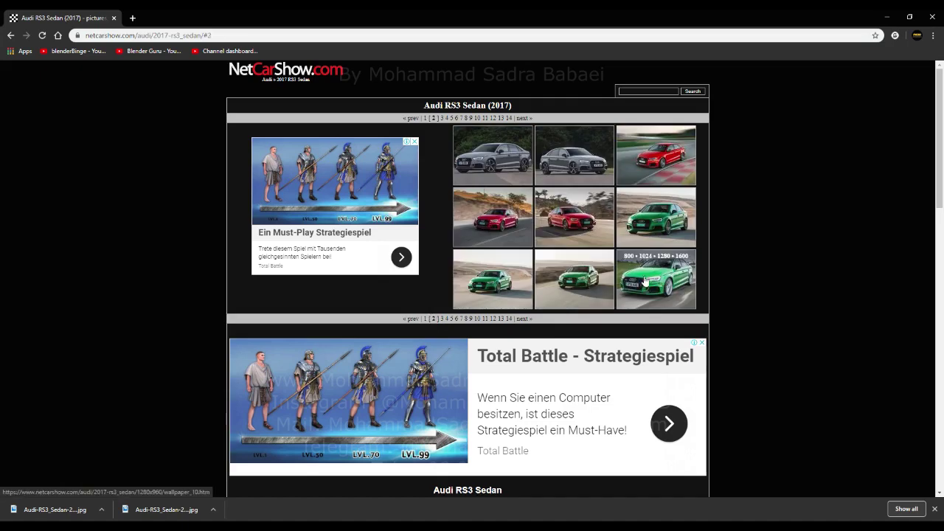
{"action": "left_click", "coordinate": [670, 269]}
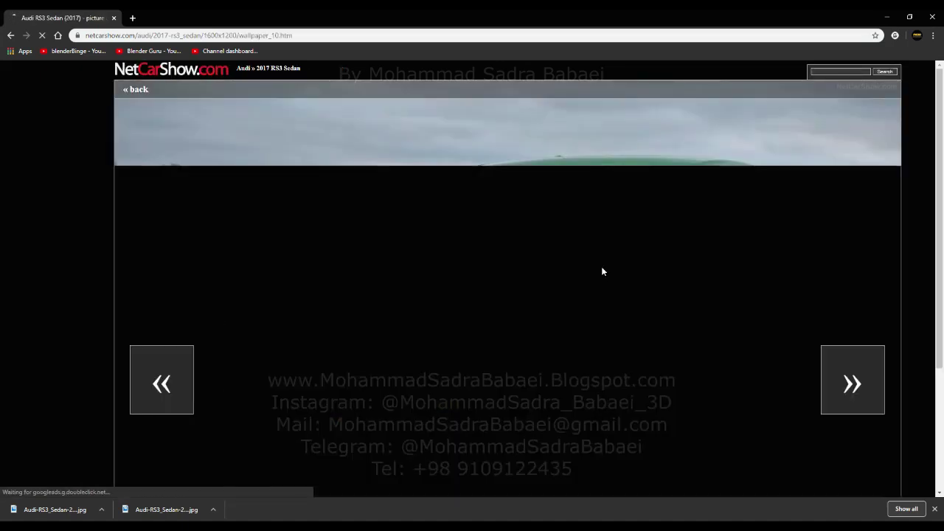
{"action": "scroll", "coordinate": [546, 225], "scroll_direction": "down", "scroll_amount": 1}
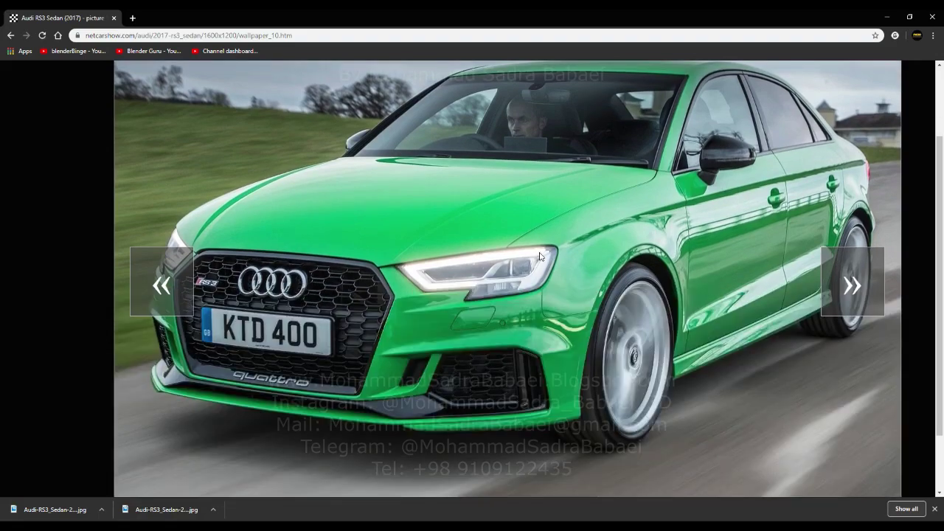
{"action": "right_click", "coordinate": [515, 256]}
{"action": "left_click", "coordinate": [547, 274]}
{"action": "left_click", "coordinate": [408, 454]}
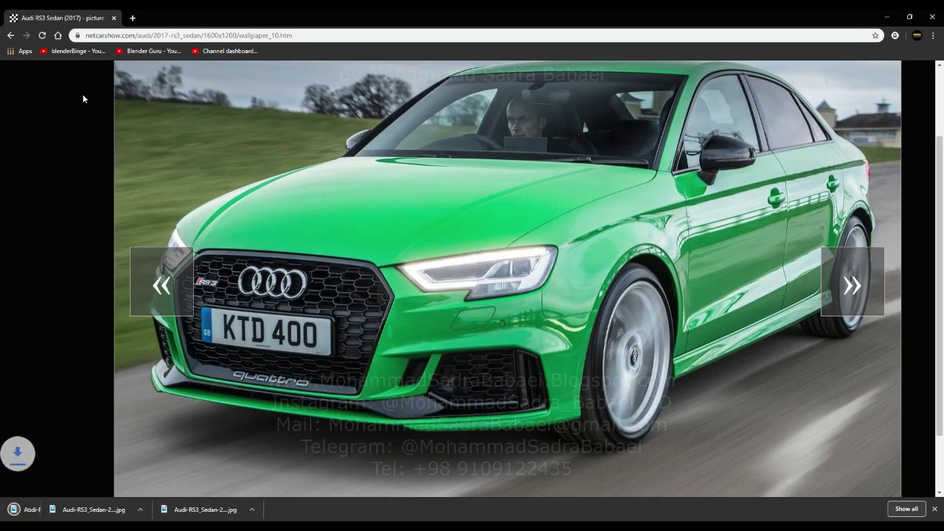
Go back to the gallery and open the 1600-pixel version of the red sedan's front-angle studio photo from page 6
{"action": "left_click", "coordinate": [10, 35]}
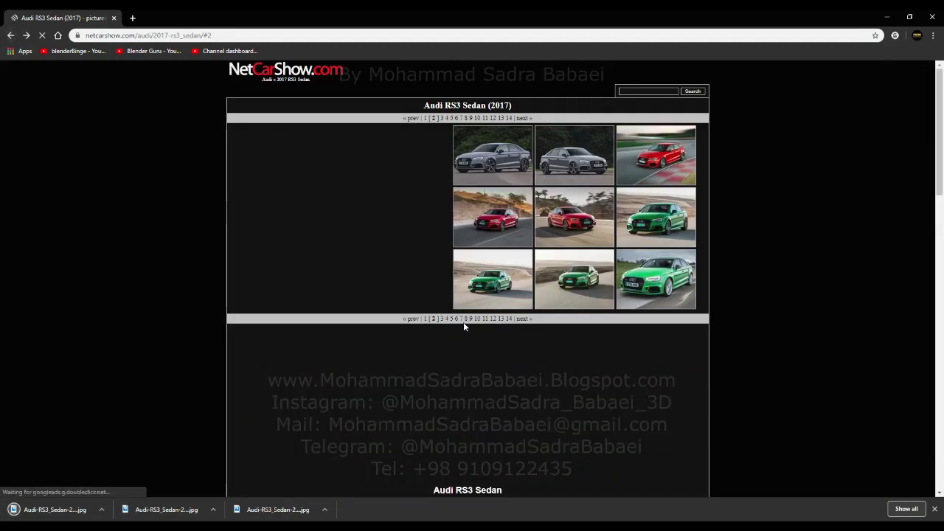
{"action": "left_click", "coordinate": [458, 318]}
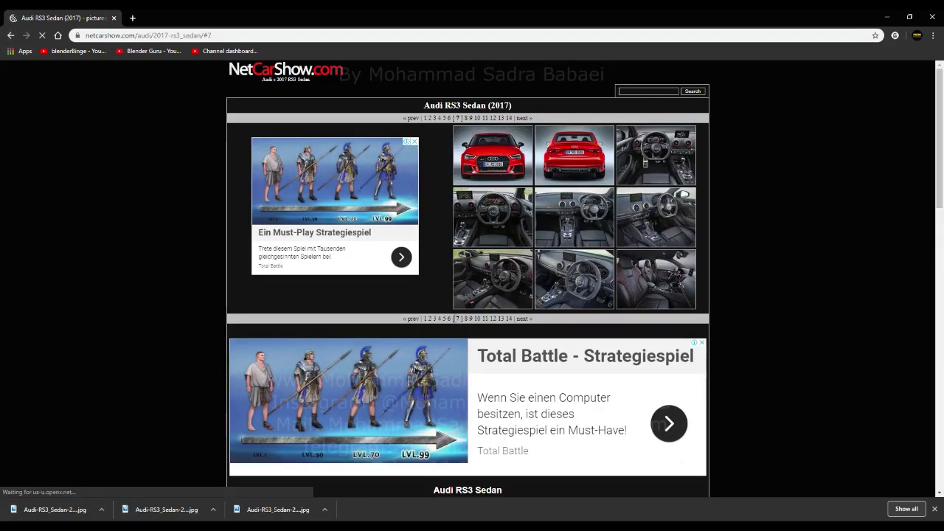
{"action": "left_click", "coordinate": [448, 319]}
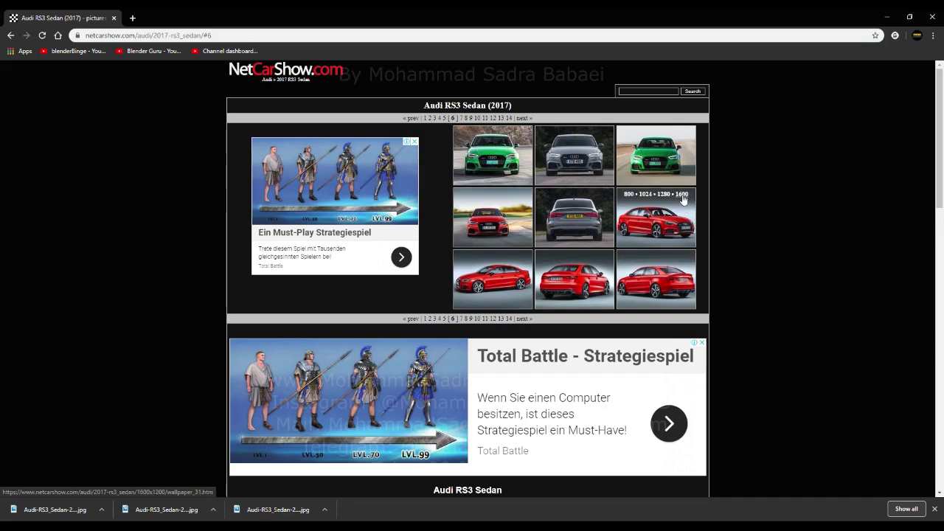
{"action": "left_click", "coordinate": [683, 196]}
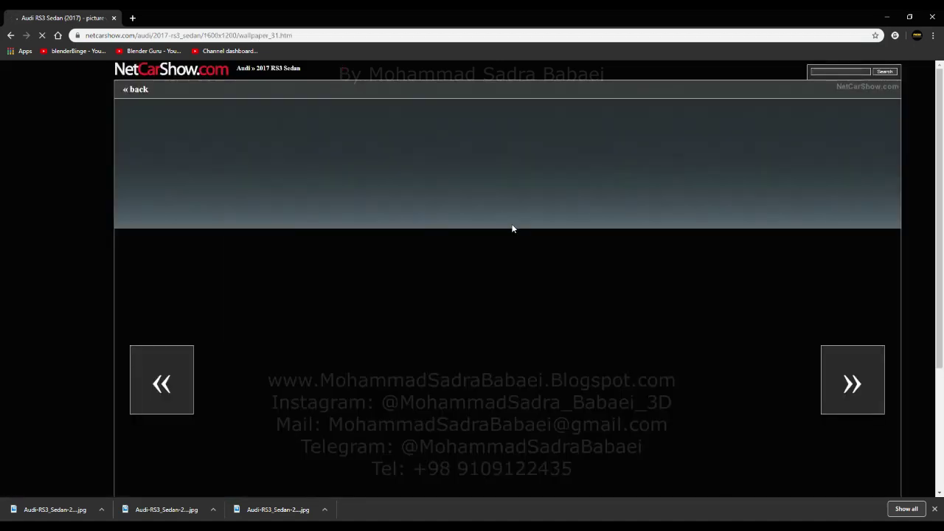
{"action": "scroll", "coordinate": [512, 228], "scroll_direction": "down", "scroll_amount": 1}
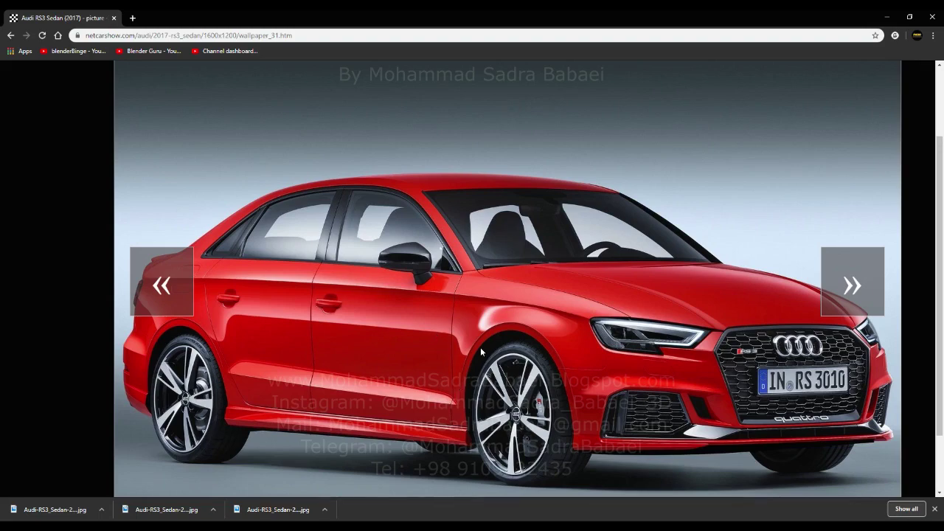
{"action": "scroll", "coordinate": [335, 367], "scroll_direction": "down", "scroll_amount": 1}
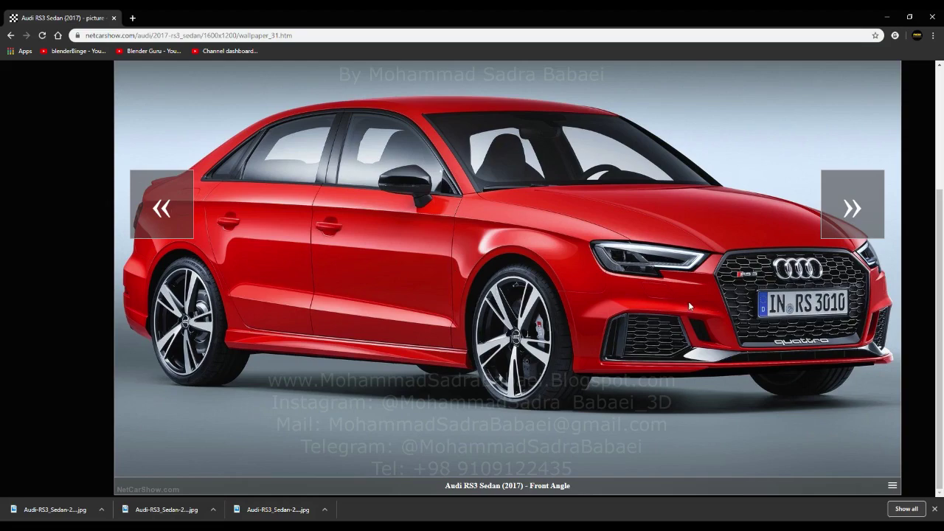
{"action": "right_click", "coordinate": [435, 223]}
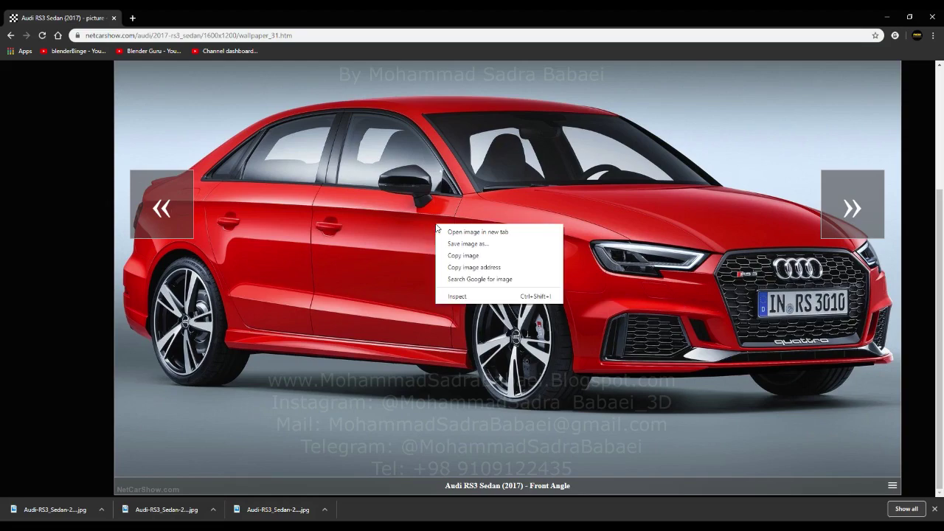
{"action": "left_click", "coordinate": [458, 240]}
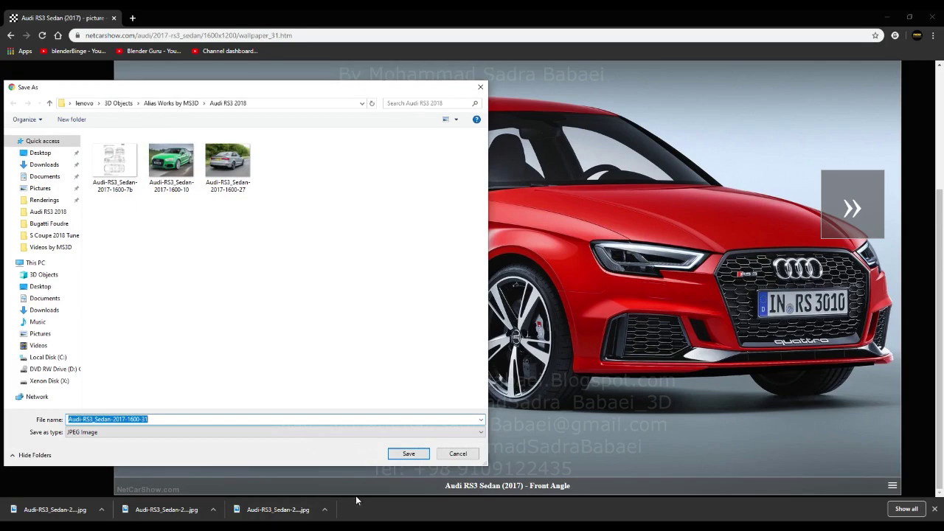
{"action": "left_click", "coordinate": [408, 454]}
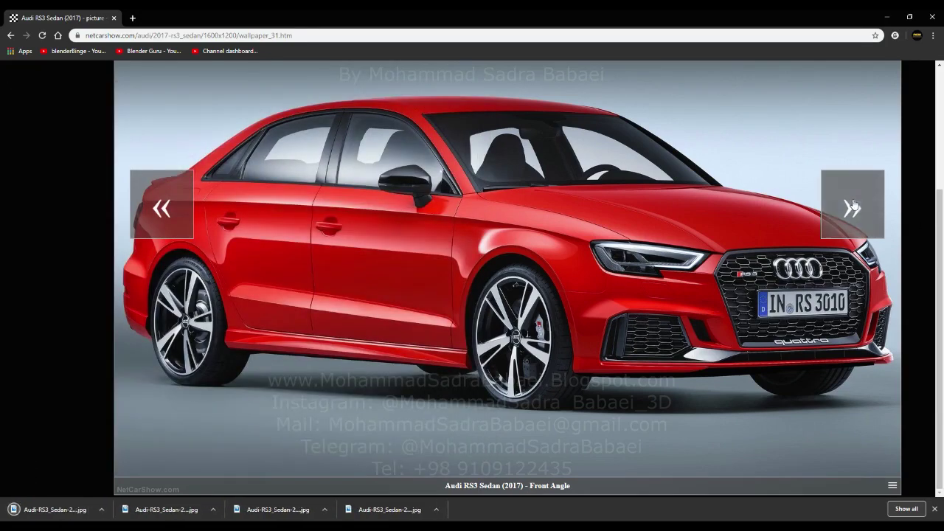
{"action": "scroll", "coordinate": [509, 300], "scroll_direction": "down", "scroll_amount": 1}
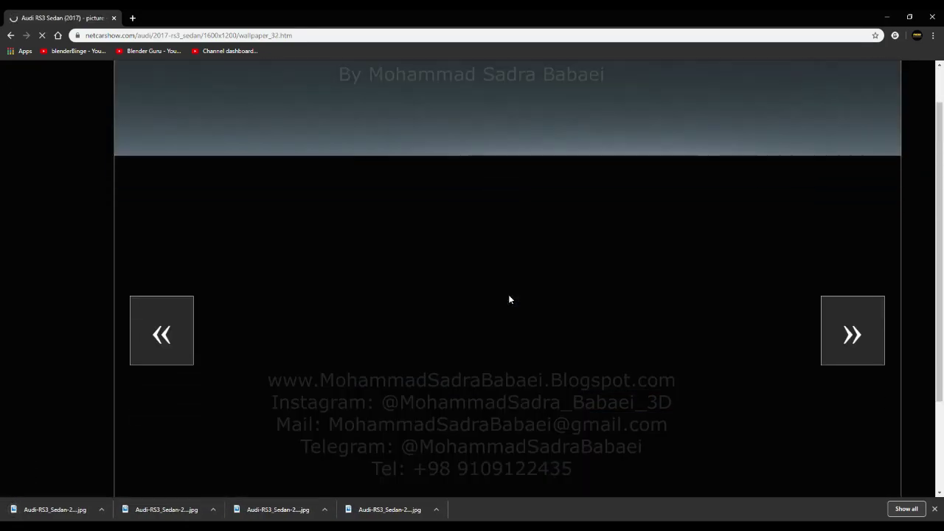
{"action": "key", "text": "alt+z"}
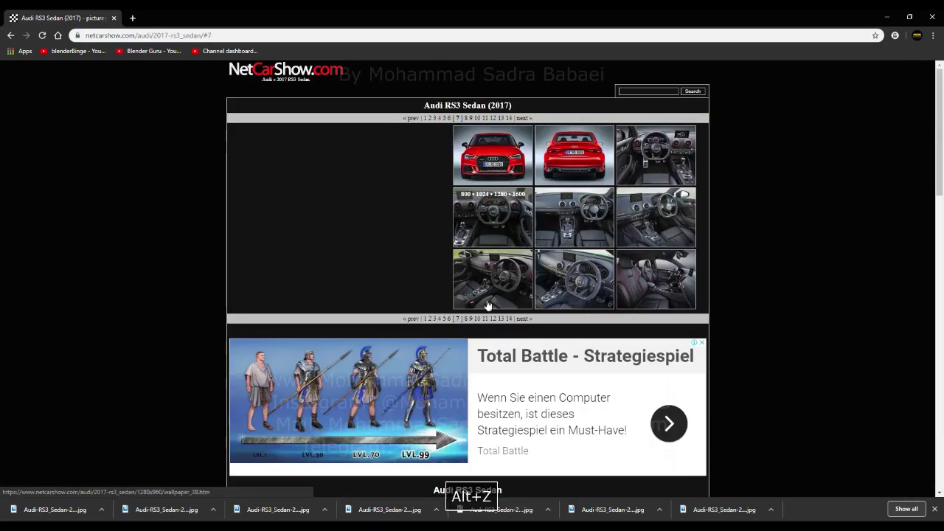
Look through gallery pages 11 down to 7, then recheck pages 9 and 10 for exterior detail photos
{"action": "left_click", "coordinate": [483, 320]}
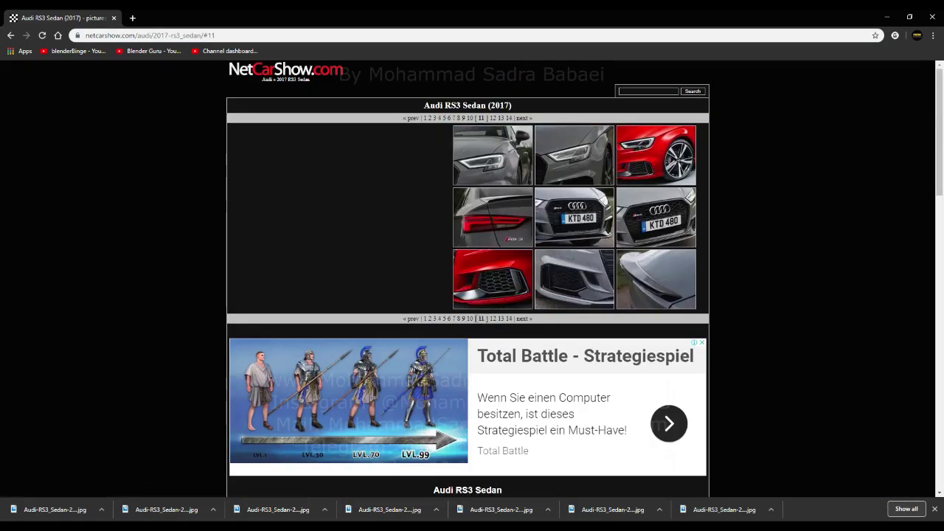
{"action": "left_click", "coordinate": [472, 319]}
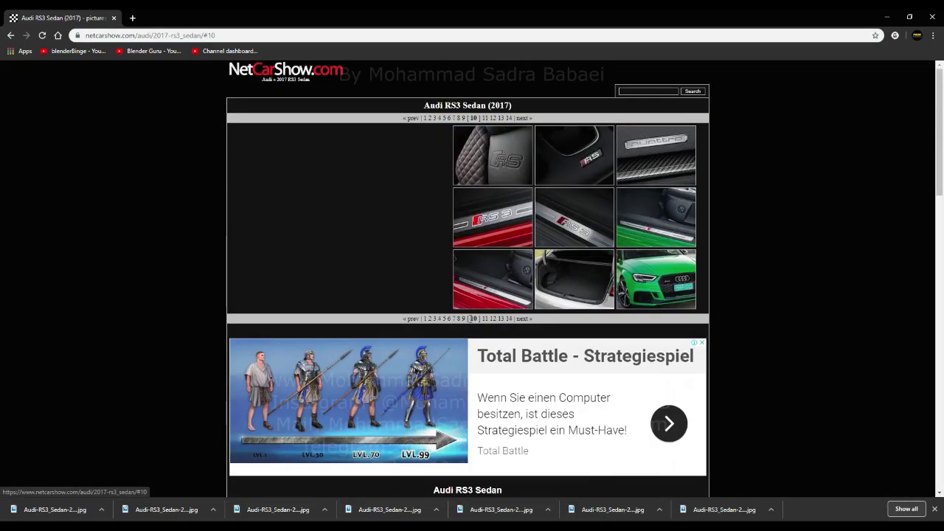
{"action": "left_click", "coordinate": [462, 320]}
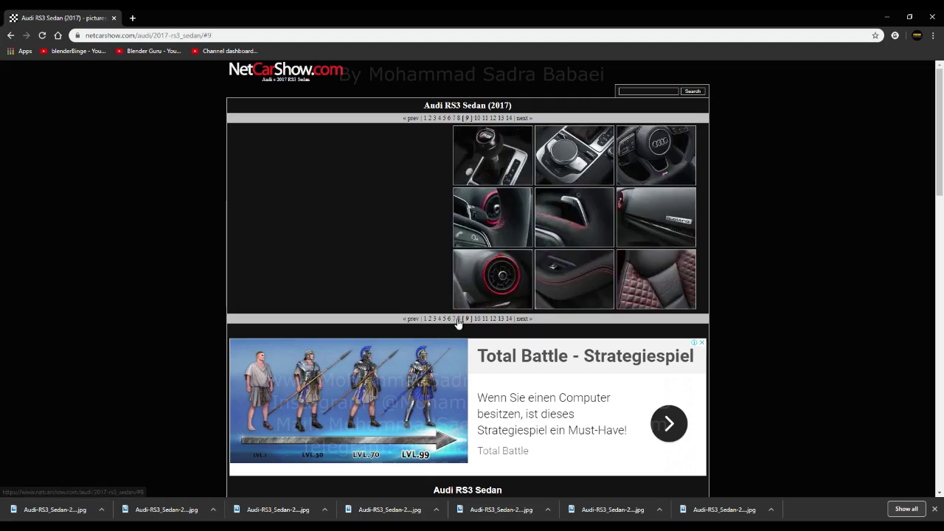
{"action": "left_click", "coordinate": [458, 320]}
{"action": "left_click", "coordinate": [456, 320]}
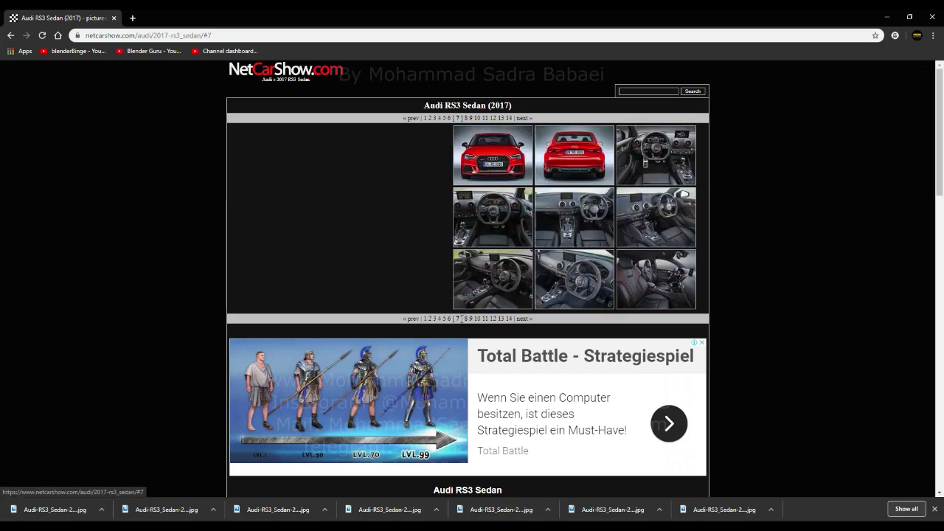
{"action": "left_click", "coordinate": [469, 319]}
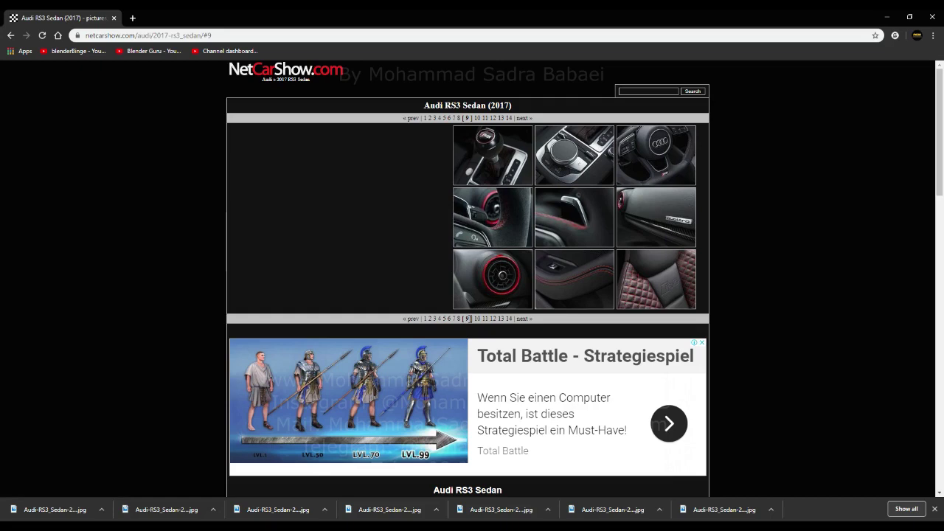
{"action": "left_click", "coordinate": [475, 318]}
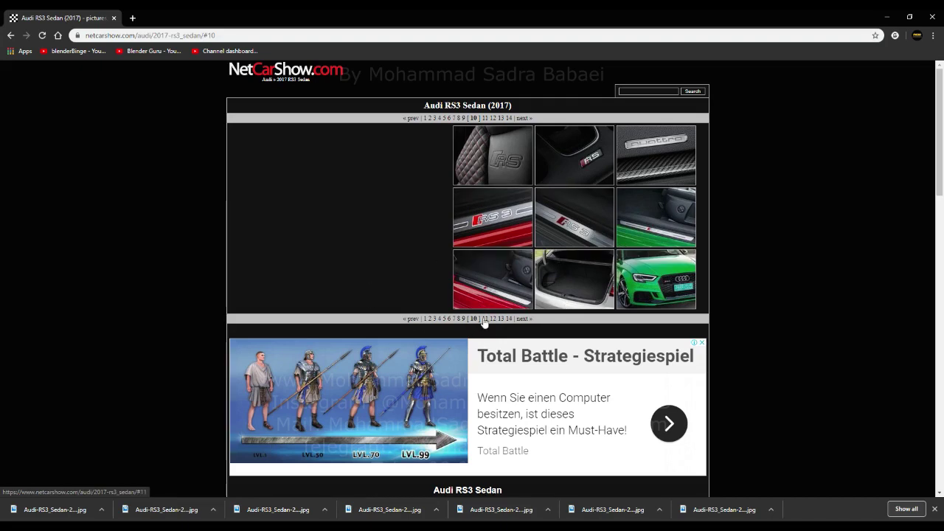
Open the 1600-pixel version of the green sedan's front close-up on page 10, examine it and return to the gallery
{"action": "left_click", "coordinate": [683, 258]}
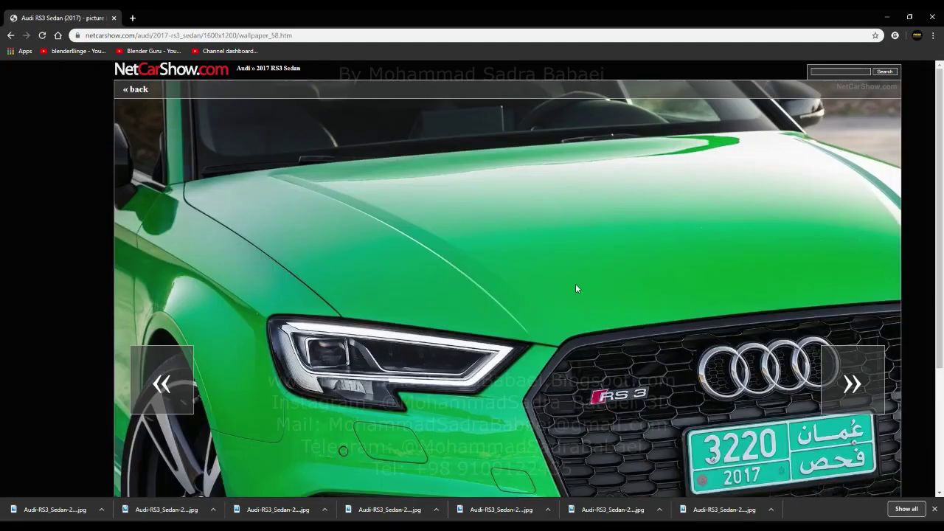
{"action": "scroll", "coordinate": [576, 288], "scroll_direction": "down", "scroll_amount": 3}
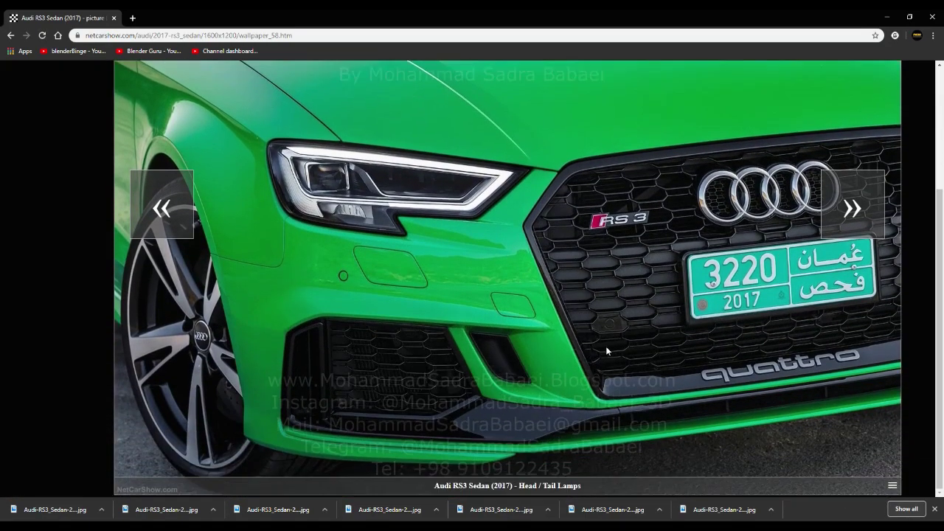
{"action": "scroll", "coordinate": [418, 289], "scroll_direction": "up", "scroll_amount": 3}
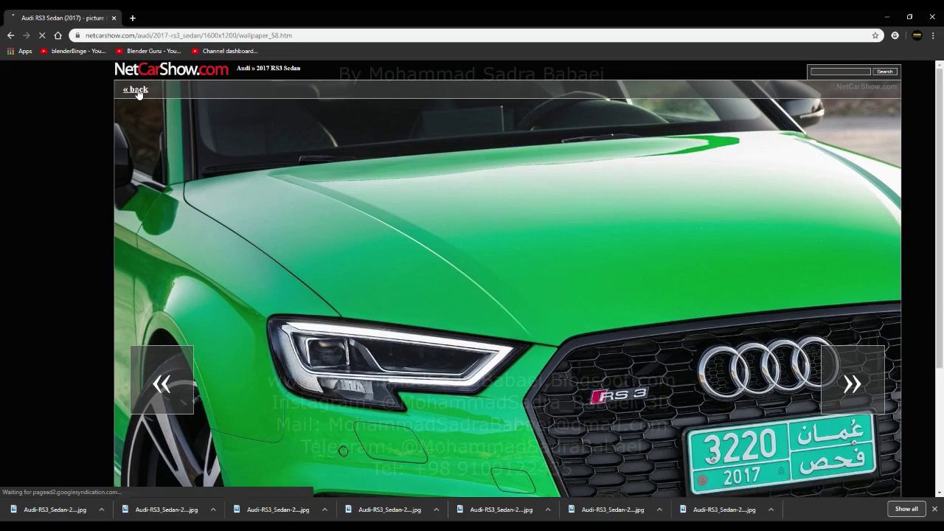
{"action": "left_click", "coordinate": [139, 93]}
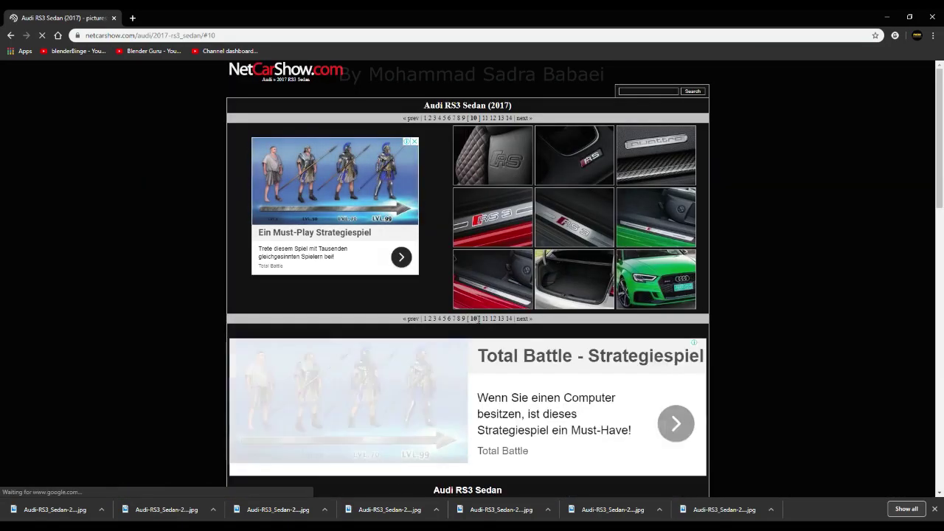
{"action": "left_click", "coordinate": [484, 319]}
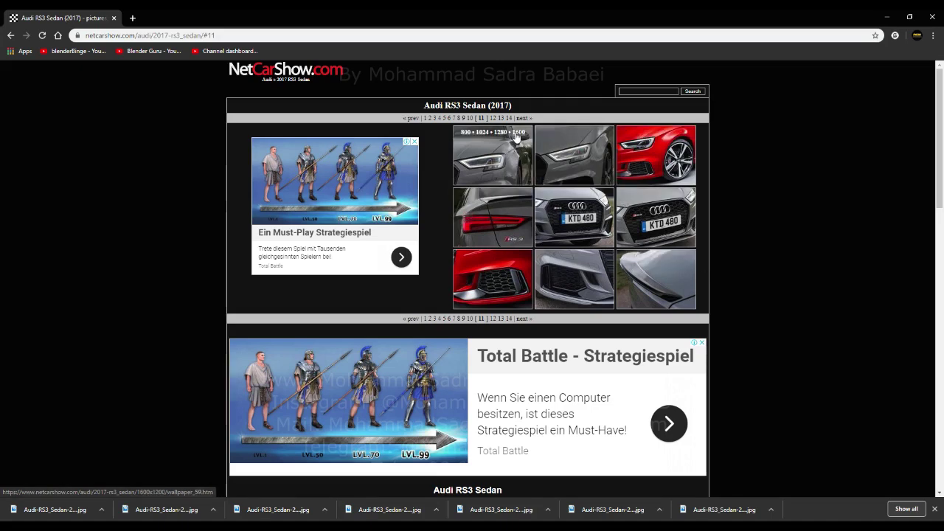
{"action": "left_click", "coordinate": [517, 137]}
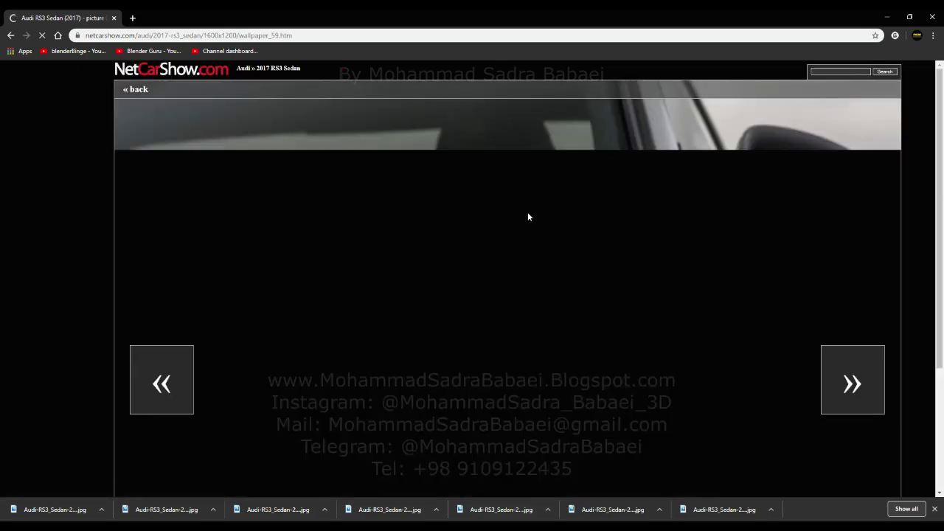
{"action": "scroll", "coordinate": [527, 217], "scroll_direction": "down", "scroll_amount": 2}
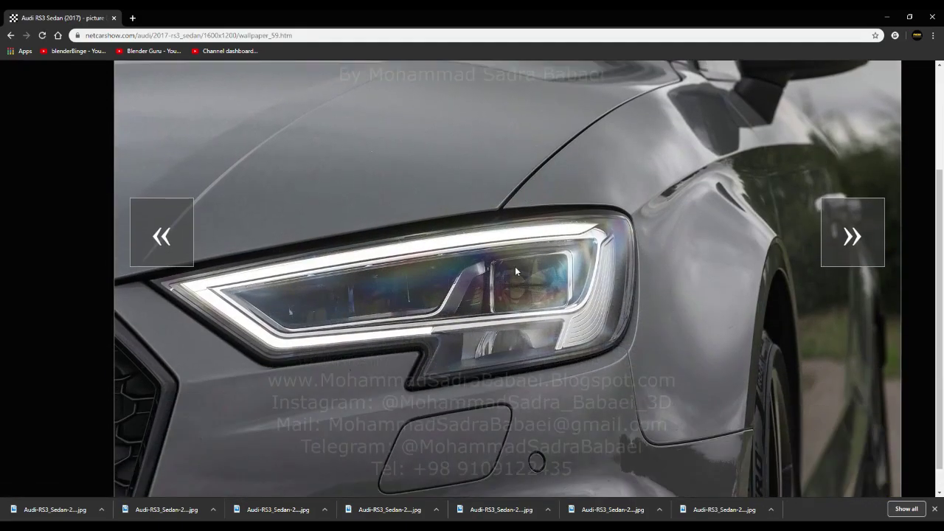
{"action": "right_click", "coordinate": [515, 270]}
{"action": "left_click", "coordinate": [546, 274]}
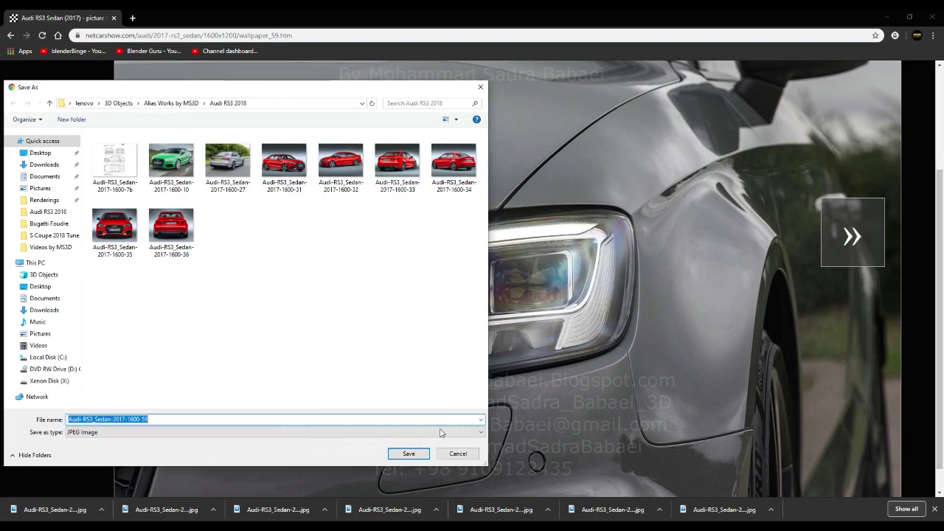
{"action": "left_click", "coordinate": [409, 454]}
{"action": "scroll", "coordinate": [219, 129], "scroll_direction": "up", "scroll_amount": 2}
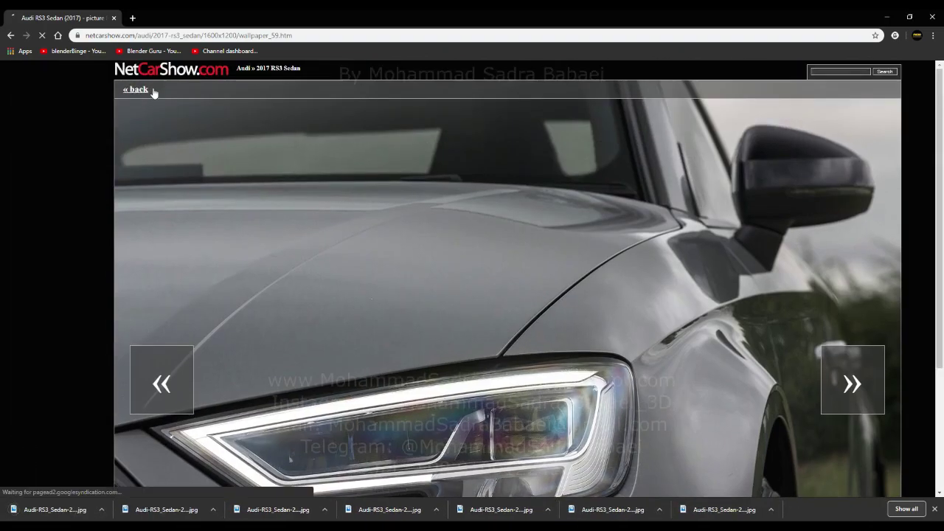
{"action": "left_click", "coordinate": [150, 93]}
Save the 1600-pixel version of the grey sedan's tail light photo as JPEG Audi-RS3_Sedan-2017-1600-5c and return to the gallery
{"action": "left_click", "coordinate": [518, 195]}
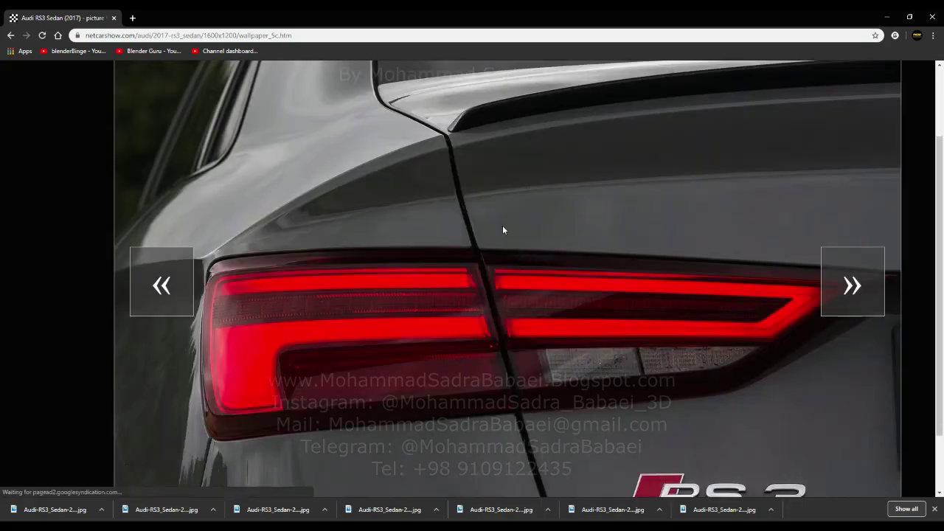
{"action": "right_click", "coordinate": [504, 230]}
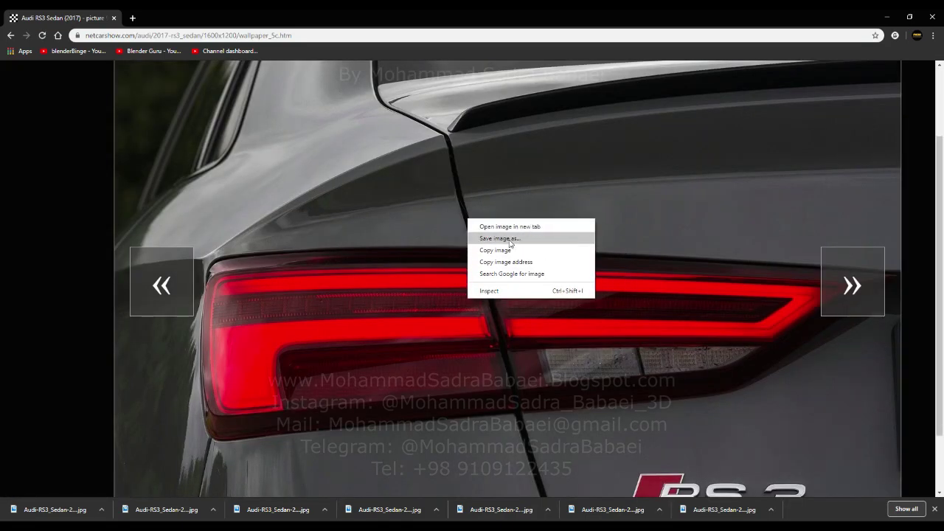
{"action": "left_click", "coordinate": [509, 245]}
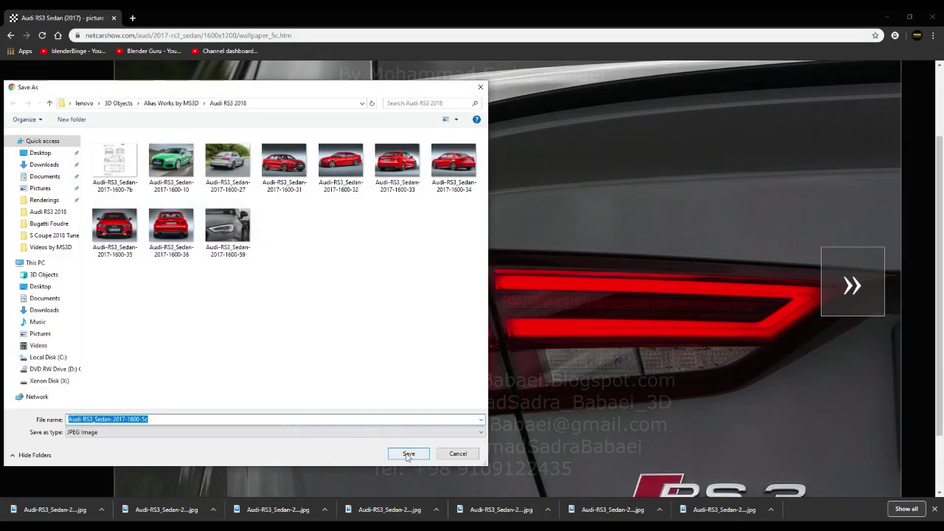
{"action": "left_click", "coordinate": [408, 454]}
{"action": "left_click", "coordinate": [10, 35]}
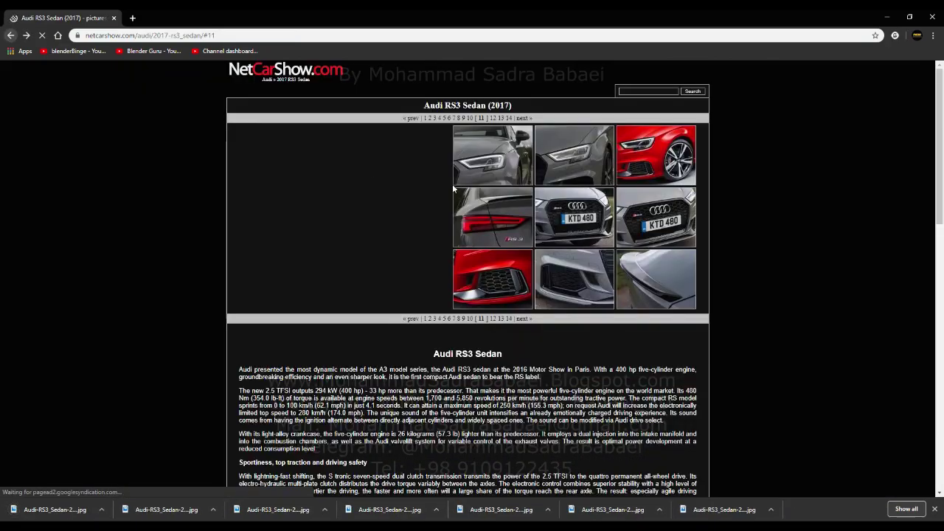
{"action": "mouse_move", "coordinate": [487, 288]}
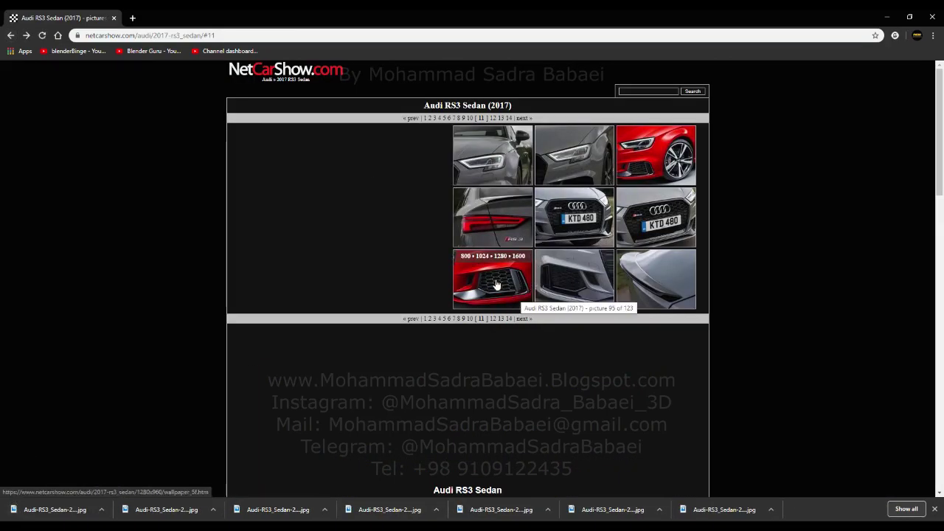
{"action": "mouse_move", "coordinate": [593, 295]}
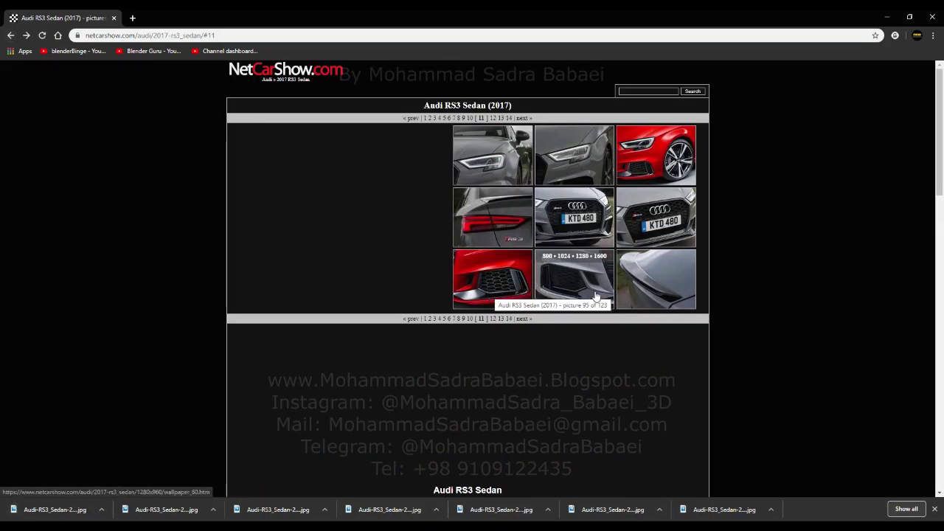
{"action": "left_click", "coordinate": [605, 257]}
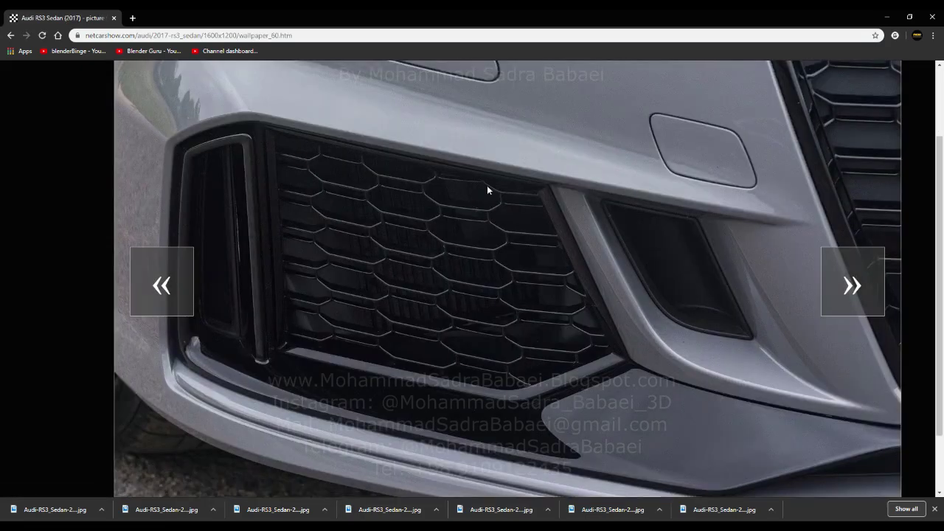
{"action": "right_click", "coordinate": [468, 172]}
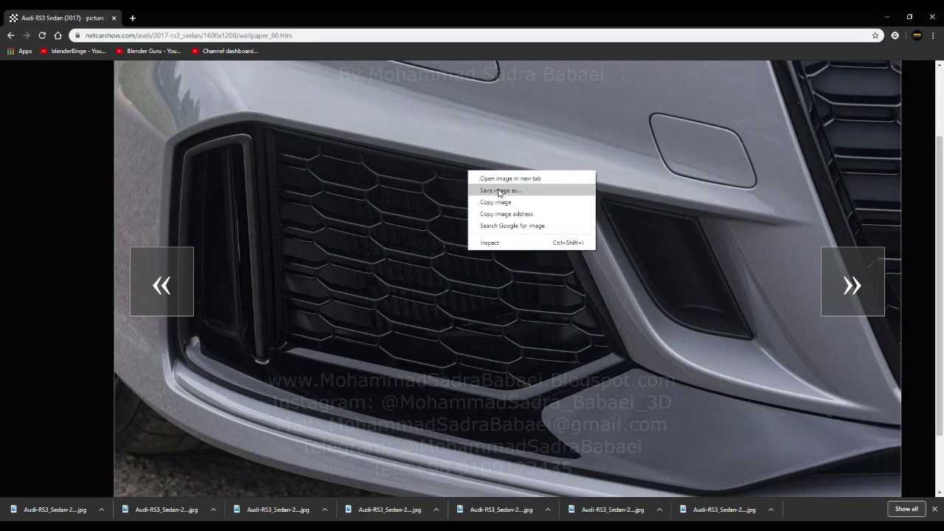
{"action": "left_click", "coordinate": [494, 190]}
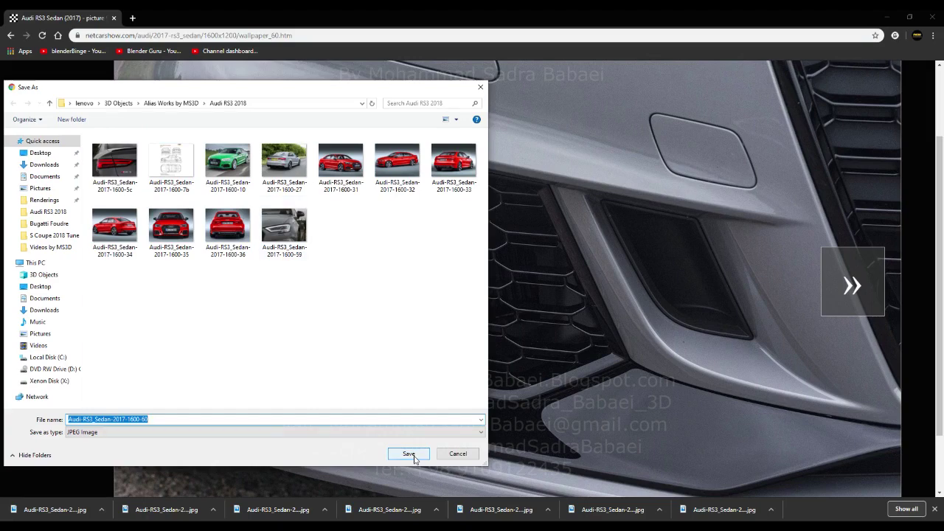
{"action": "left_click", "coordinate": [408, 454]}
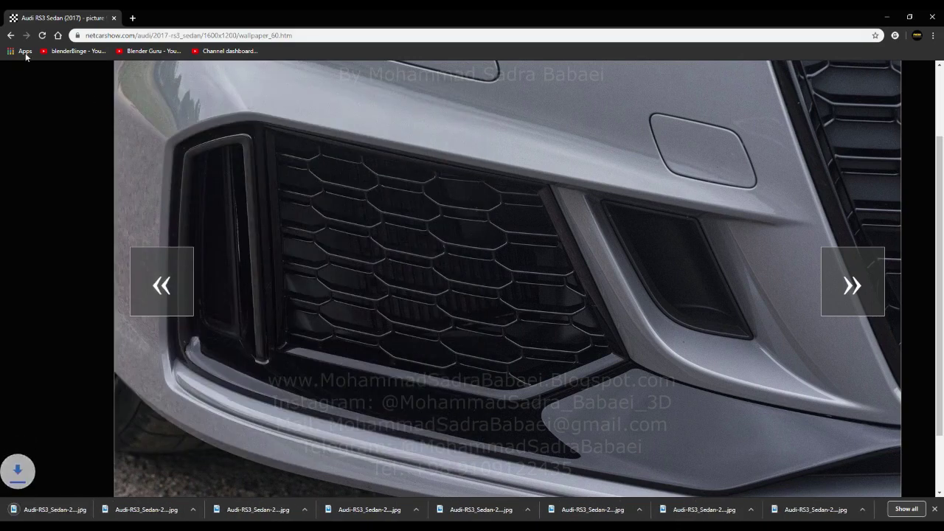
{"action": "left_click", "coordinate": [10, 36]}
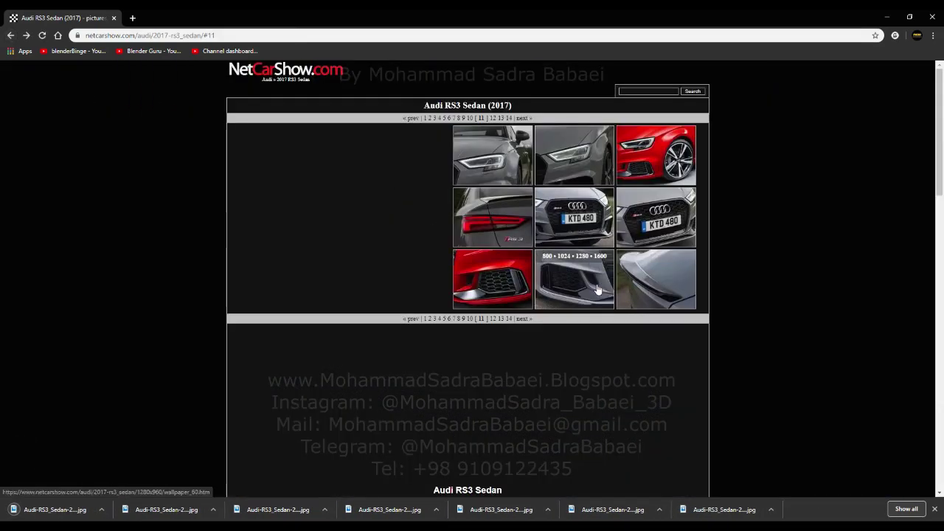
Open the 1600-pixel version of the grey sedan's rear spoiler photo on page 11, save it in the Audi RS3 2018 folder and return to the gallery
{"action": "left_click", "coordinate": [679, 263]}
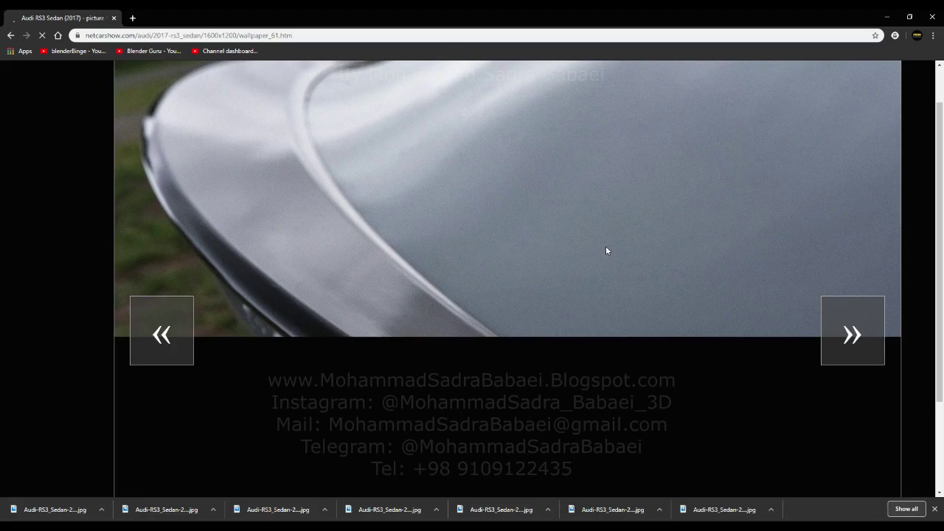
{"action": "scroll", "coordinate": [601, 249], "scroll_direction": "down", "scroll_amount": 3}
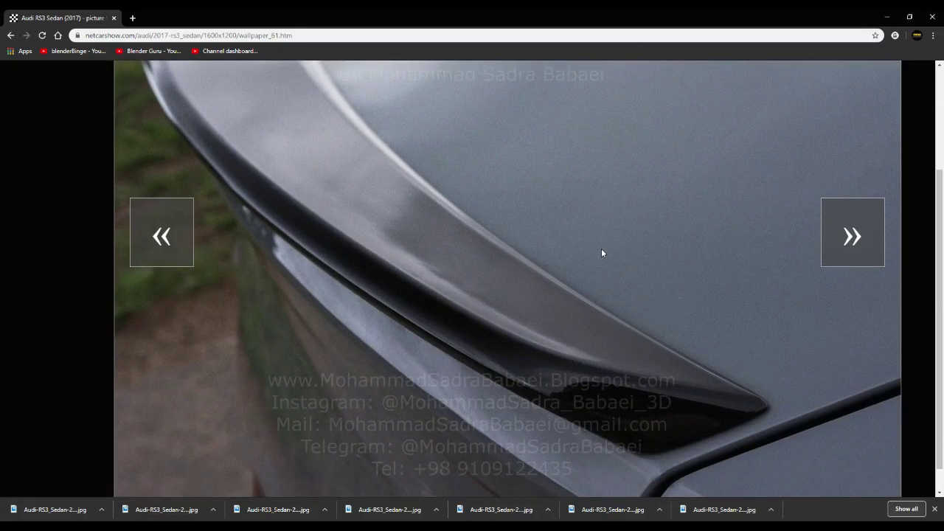
{"action": "scroll", "coordinate": [329, 197], "scroll_direction": "up", "scroll_amount": 4}
{"action": "right_click", "coordinate": [329, 198]}
{"action": "left_click", "coordinate": [348, 217]}
{"action": "left_click", "coordinate": [421, 447]}
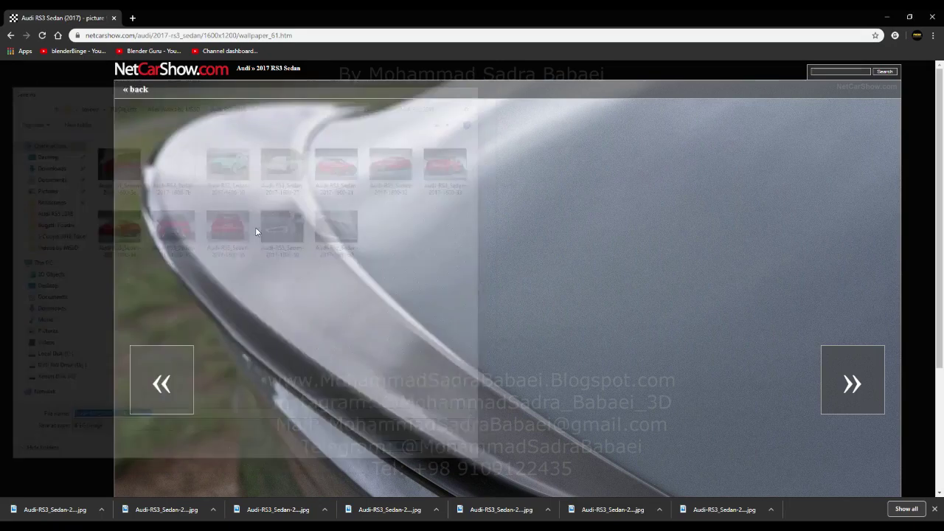
{"action": "left_click", "coordinate": [133, 90]}
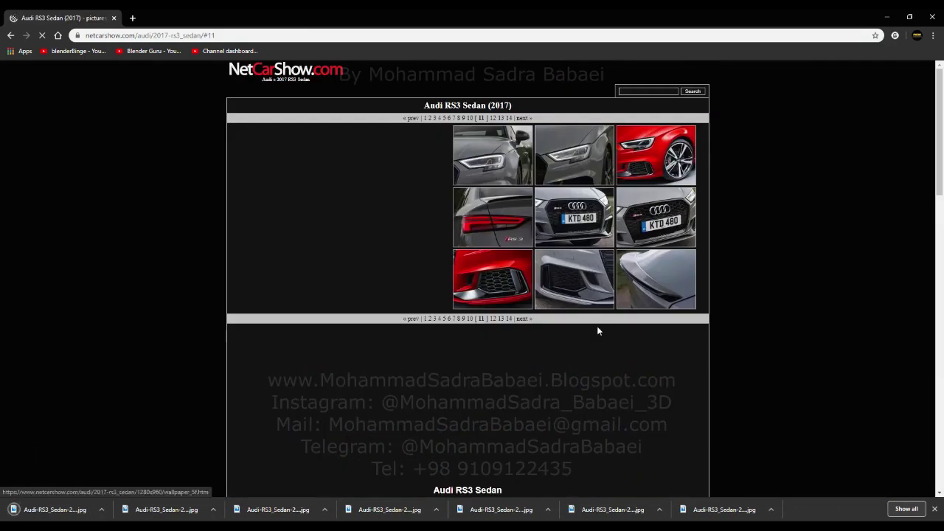
Go through gallery page 12 to page 13 and save the 1600-pixel version of the grey sedan's exhaust and rear diffuser photo
{"action": "left_click", "coordinate": [493, 319]}
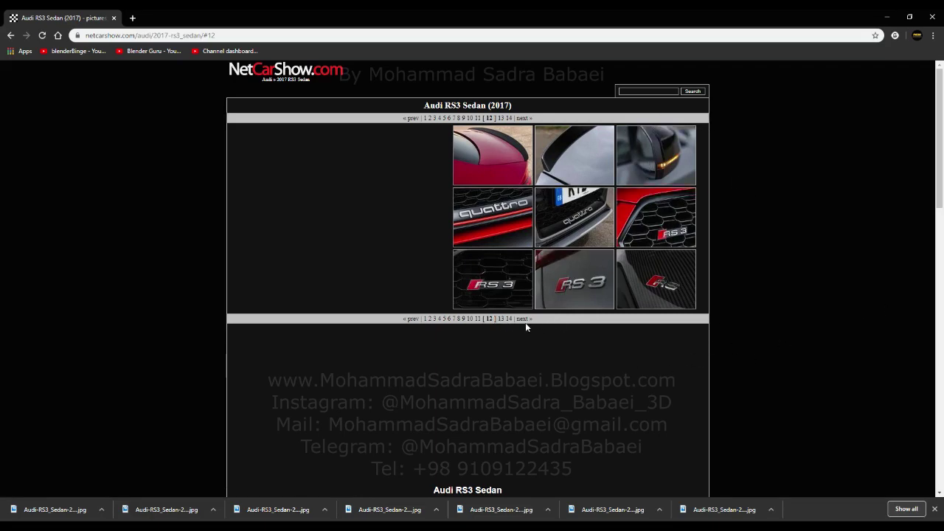
{"action": "left_click", "coordinate": [501, 320]}
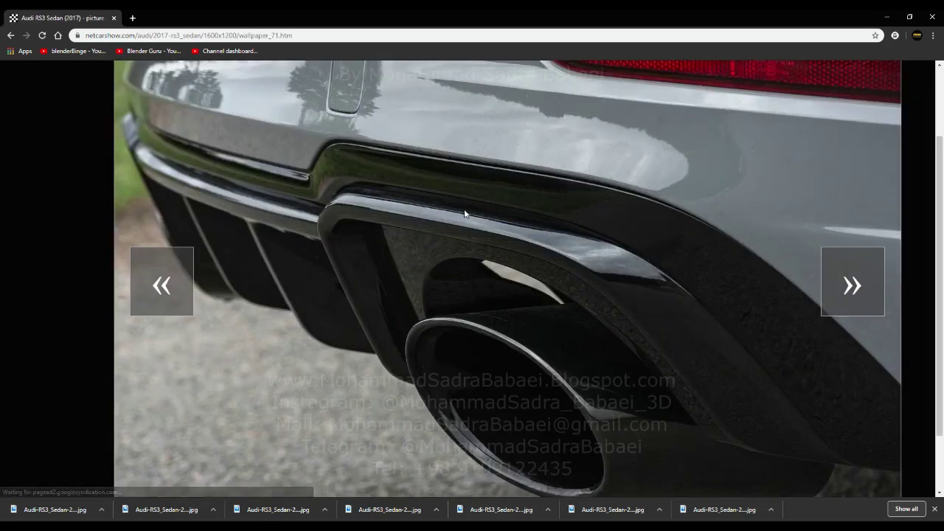
{"action": "right_click", "coordinate": [464, 214]}
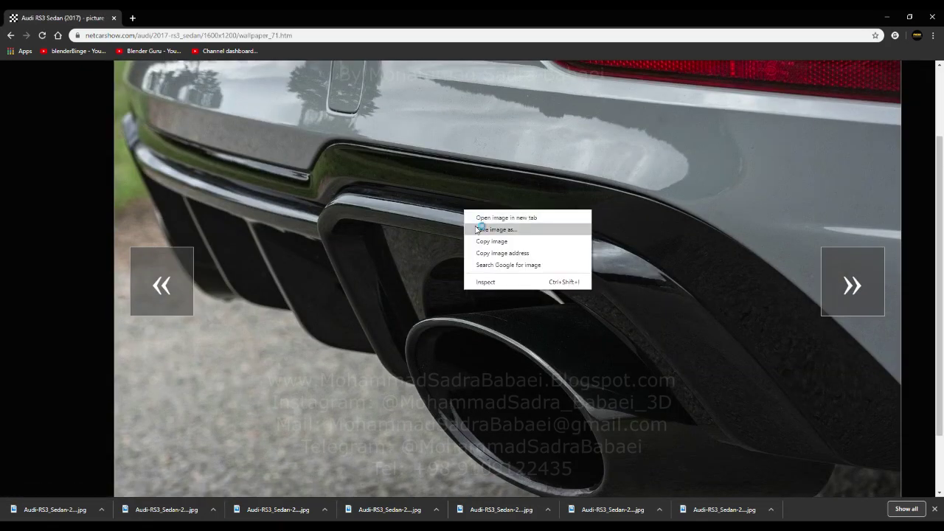
{"action": "left_click", "coordinate": [480, 228]}
{"action": "left_click", "coordinate": [408, 453]}
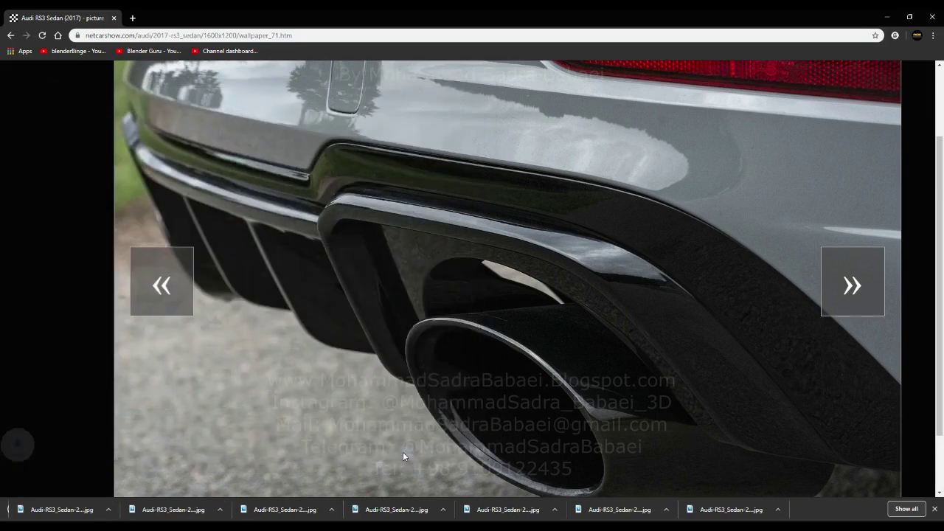
{"action": "scroll", "coordinate": [365, 358], "scroll_direction": "up", "scroll_amount": 2}
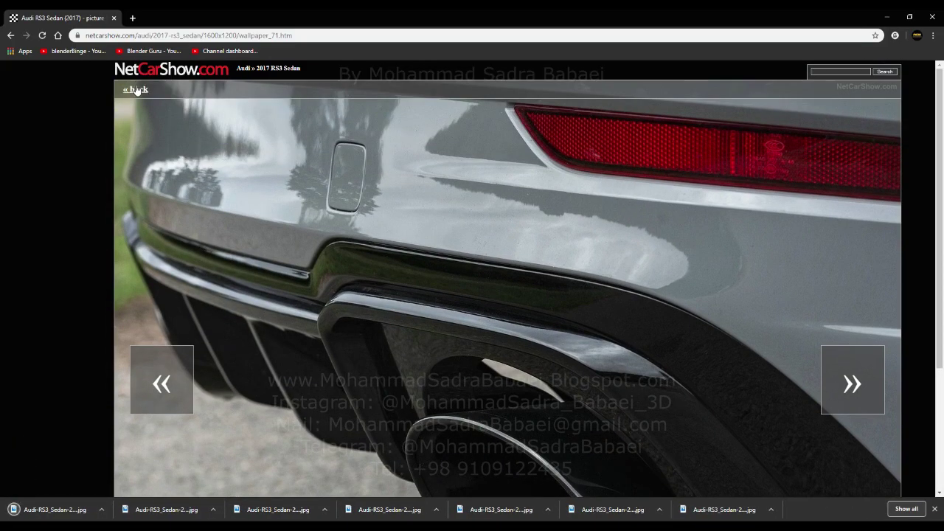
Return to the gallery from the exhaust and rear diffuser photo
{"action": "left_click", "coordinate": [137, 89]}
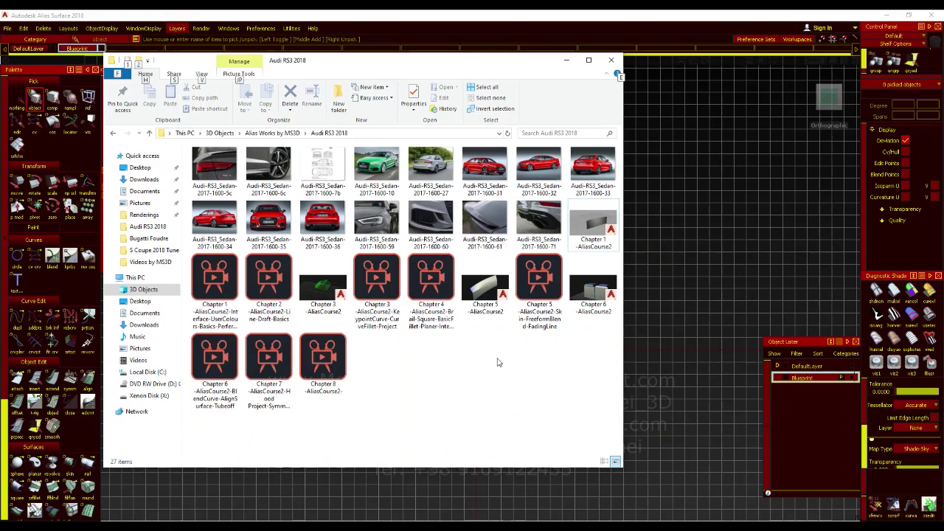
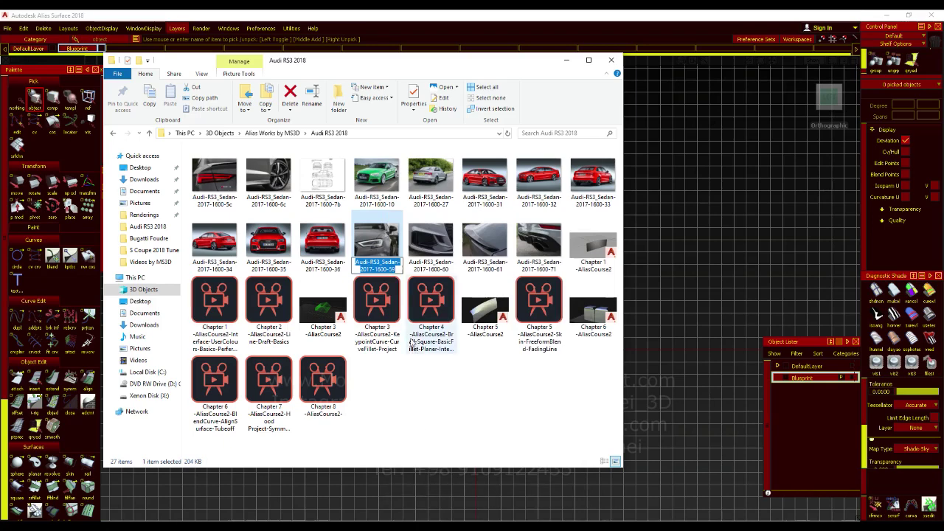
{"action": "left_click", "coordinate": [203, 172]}
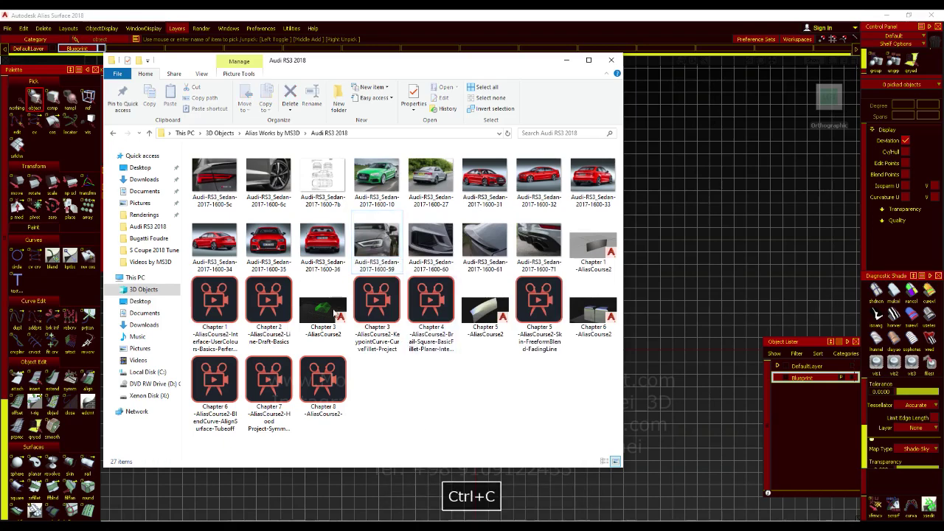
{"action": "right_click", "coordinate": [214, 188]}
{"action": "left_click", "coordinate": [484, 425]}
{"action": "left_click", "coordinate": [229, 197]}
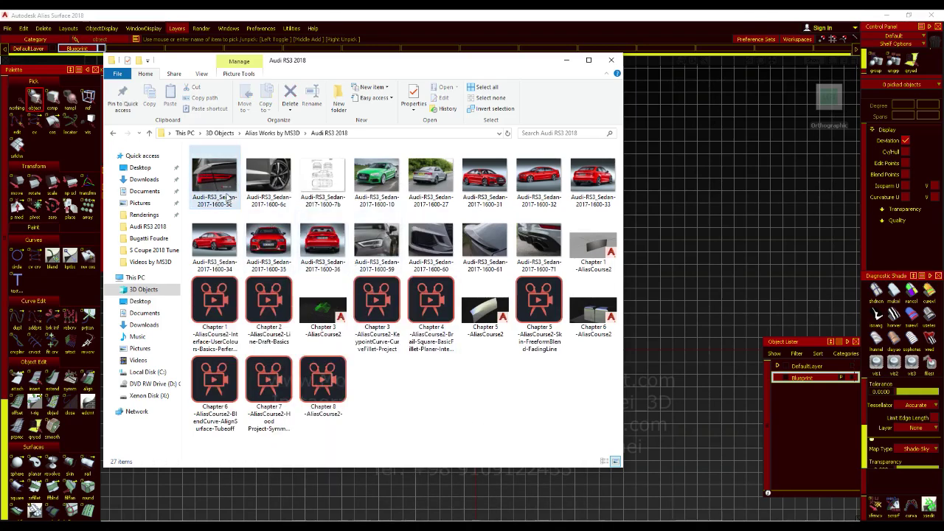
{"action": "right_click", "coordinate": [226, 190]}
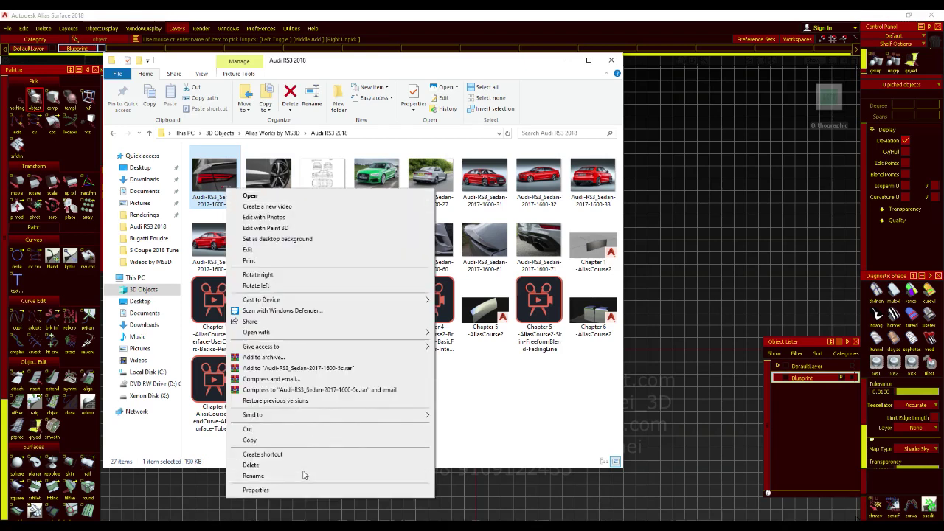
{"action": "left_click", "coordinate": [566, 428]}
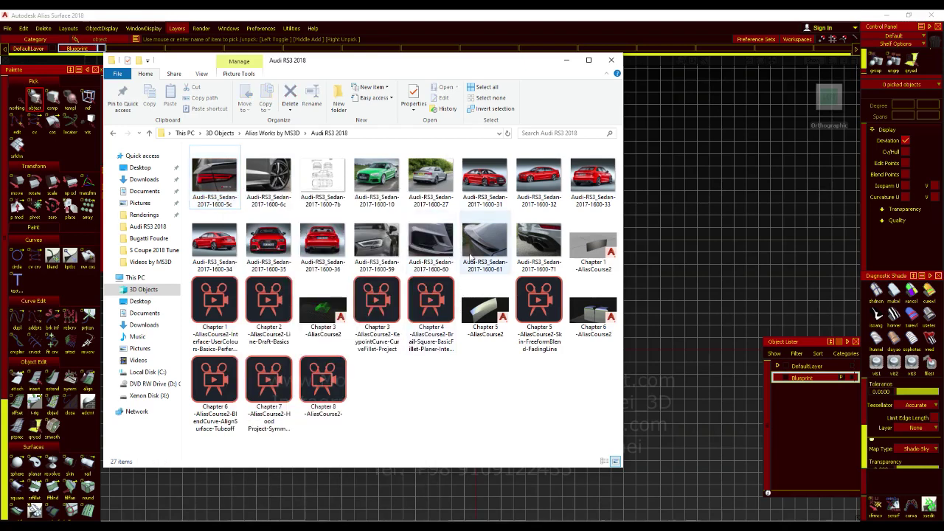
{"action": "right_click", "coordinate": [432, 246]}
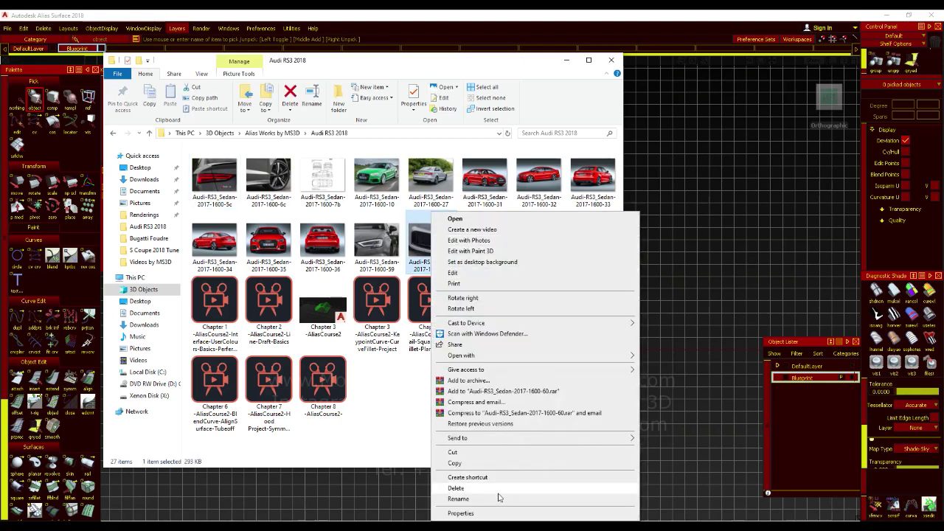
{"action": "left_click", "coordinate": [476, 498]}
{"action": "key", "text": "ctrl+c"}
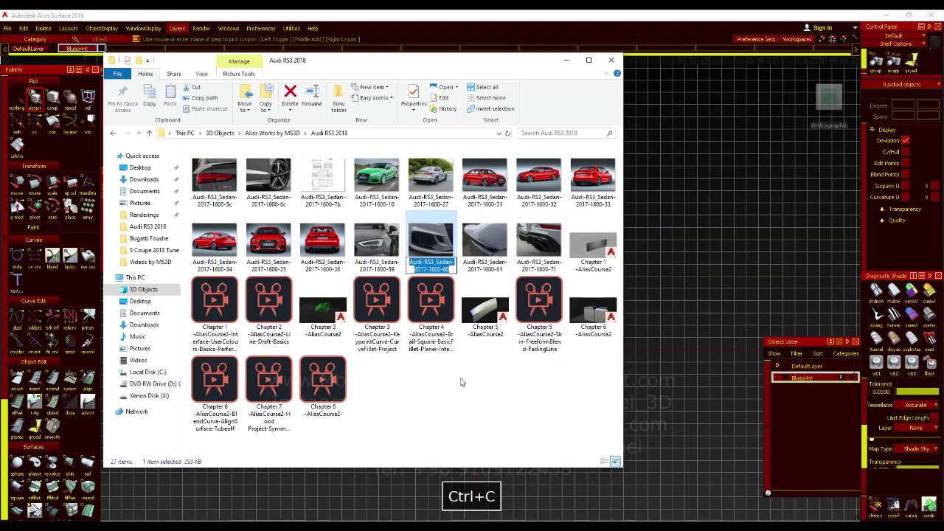
{"action": "right_click", "coordinate": [282, 179]}
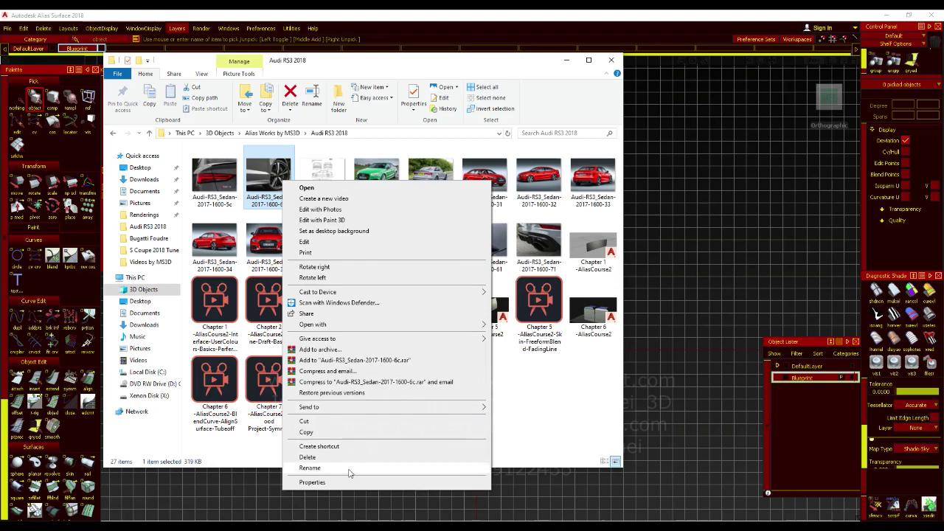
{"action": "left_click", "coordinate": [350, 470]}
{"action": "key", "text": "ctrl+v"}
{"action": "type", "text": "1"}
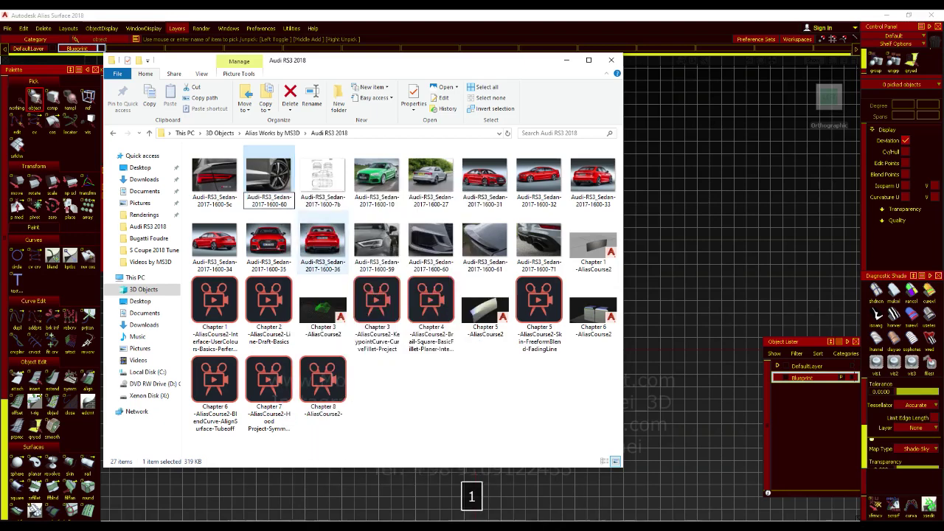
{"action": "key", "text": "Return"}
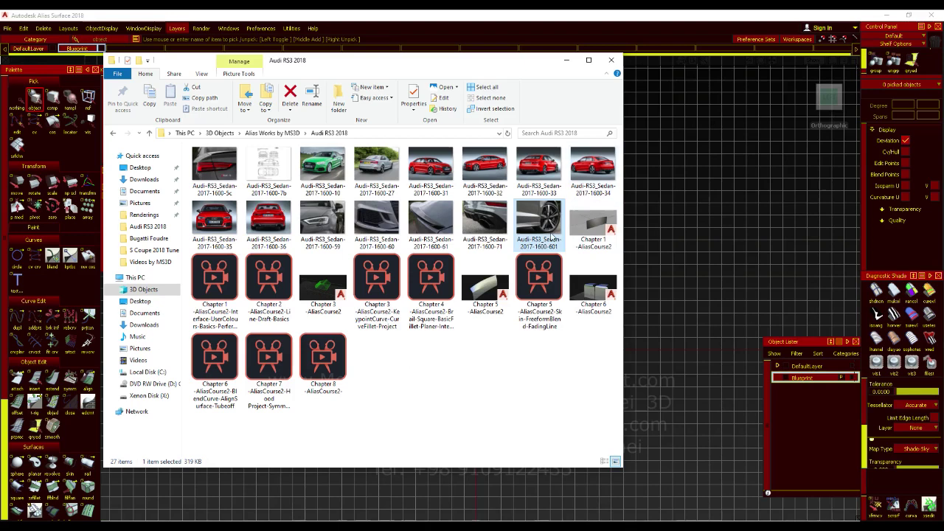
{"action": "right_click", "coordinate": [213, 166]}
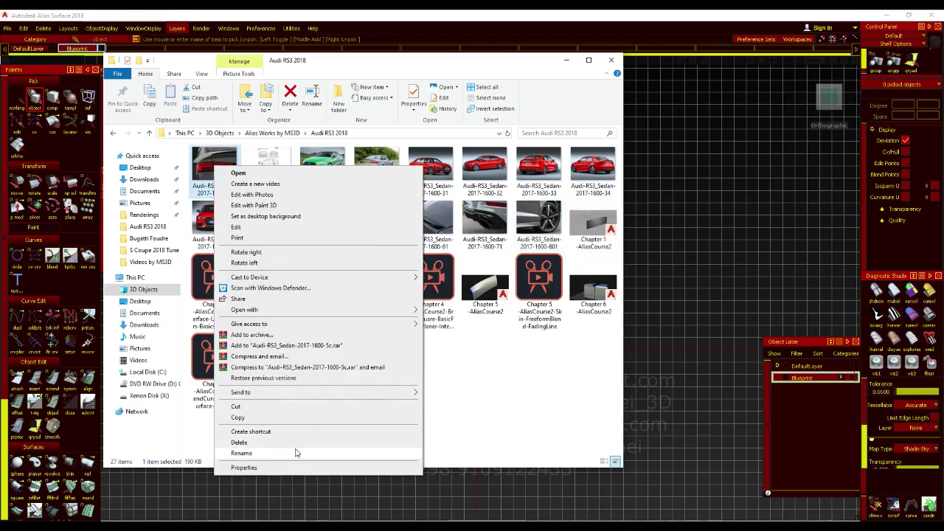
{"action": "left_click", "coordinate": [295, 452]}
{"action": "key", "text": "ctrl+v"}
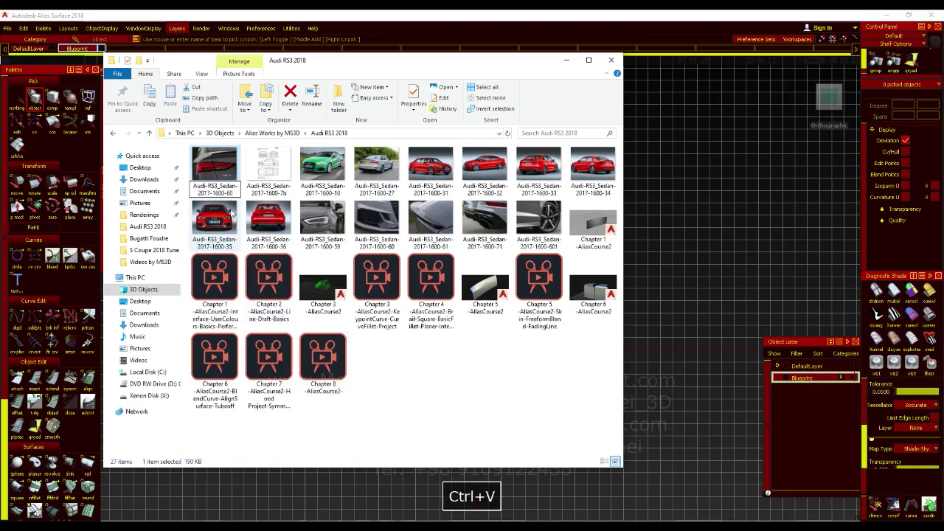
{"action": "type", "text": "2"}
{"action": "key", "text": "Return"}
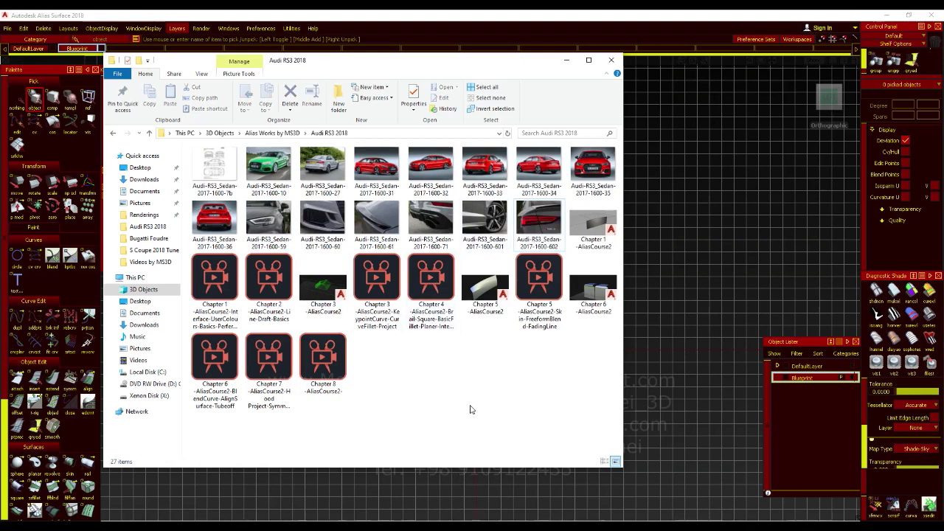
{"action": "key", "text": "alt+z"}
{"action": "right_click", "coordinate": [467, 375]}
{"action": "mouse_move", "coordinate": [574, 395]}
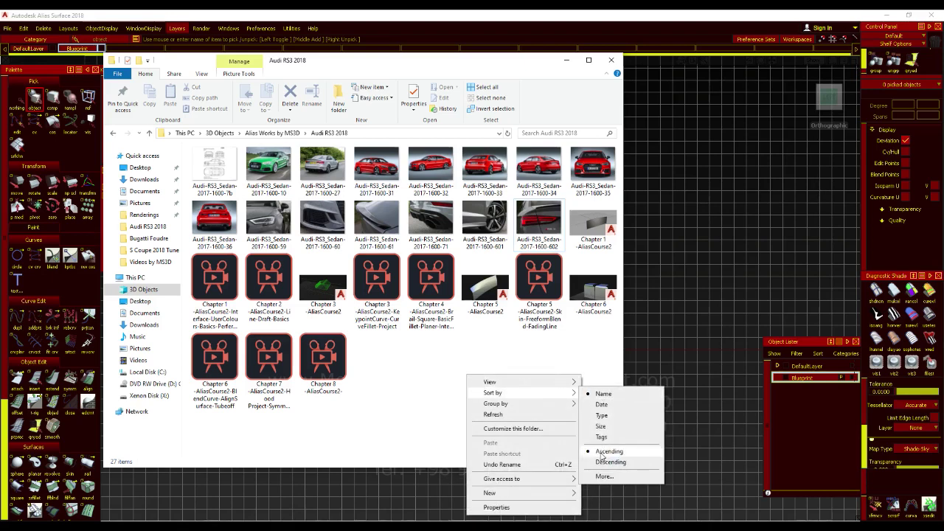
{"action": "left_click", "coordinate": [430, 346]}
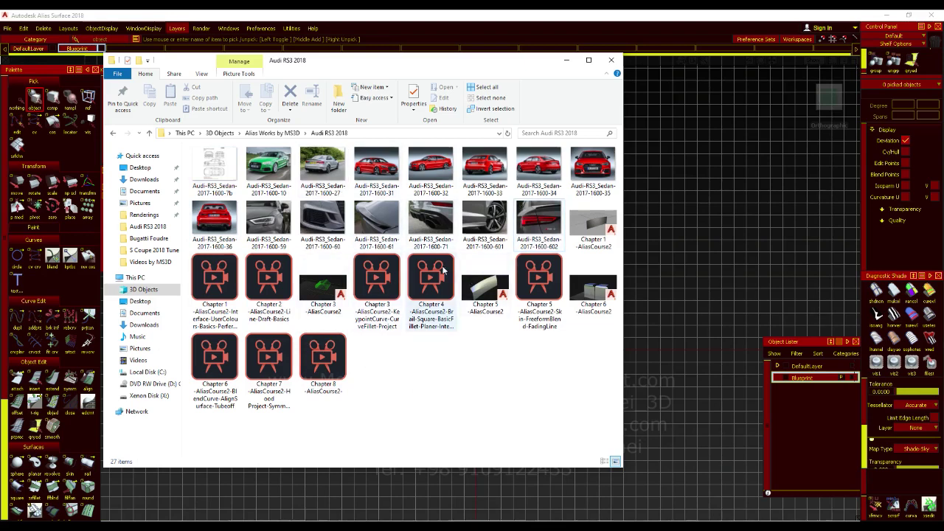
Open the green sedan photo, go back and forth through the grey and red full-view photos to study the body, and close the viewer
{"action": "double_click", "coordinate": [268, 168]}
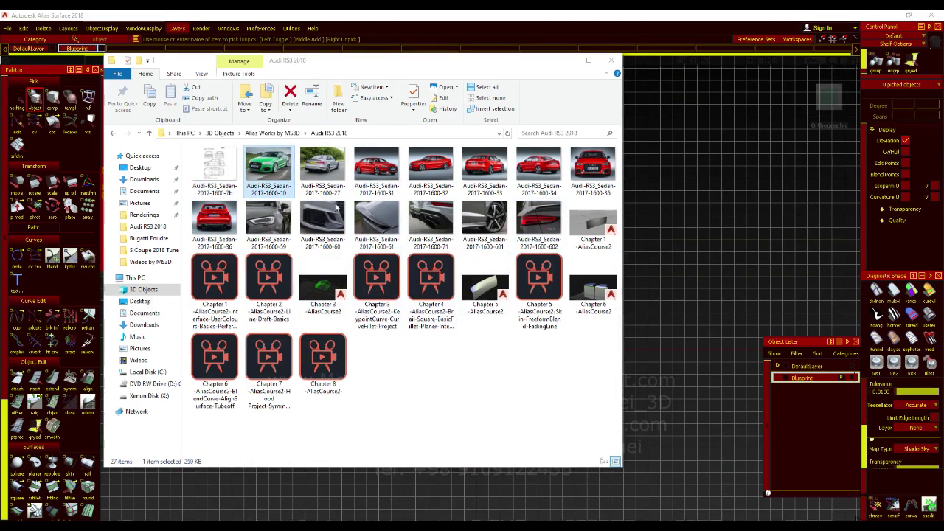
{"action": "key", "text": "Right"}
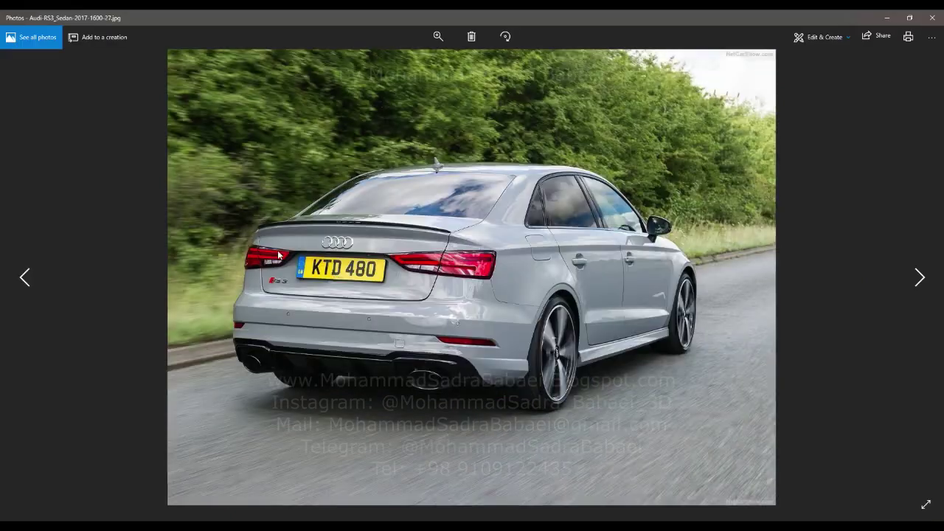
{"action": "key", "text": "Right"}
{"action": "key", "text": "Right"}
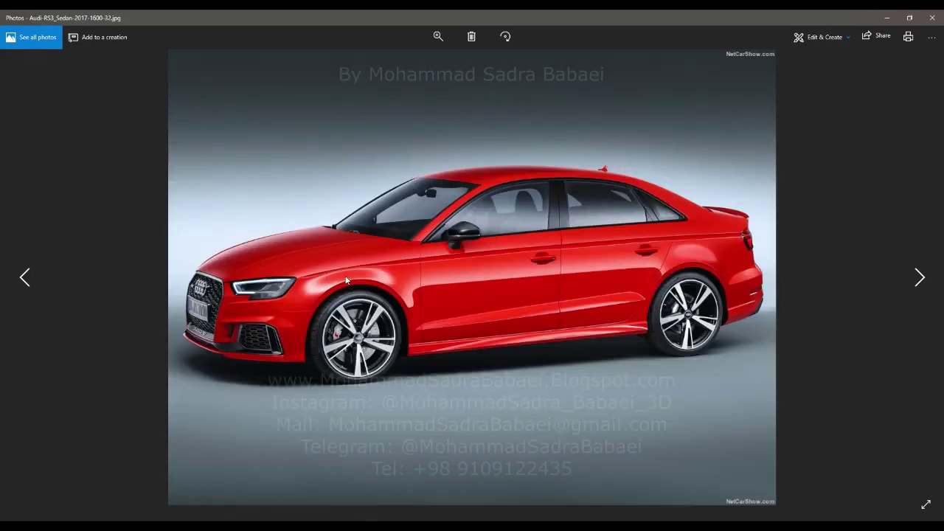
{"action": "key", "text": "Left"}
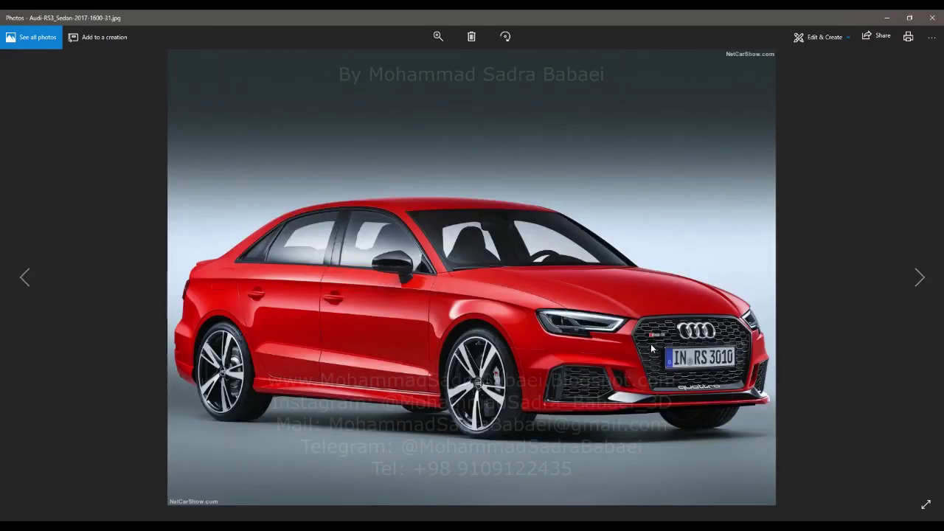
{"action": "key", "text": "Right"}
{"action": "key", "text": "Right"}
{"action": "key", "text": "Right"}
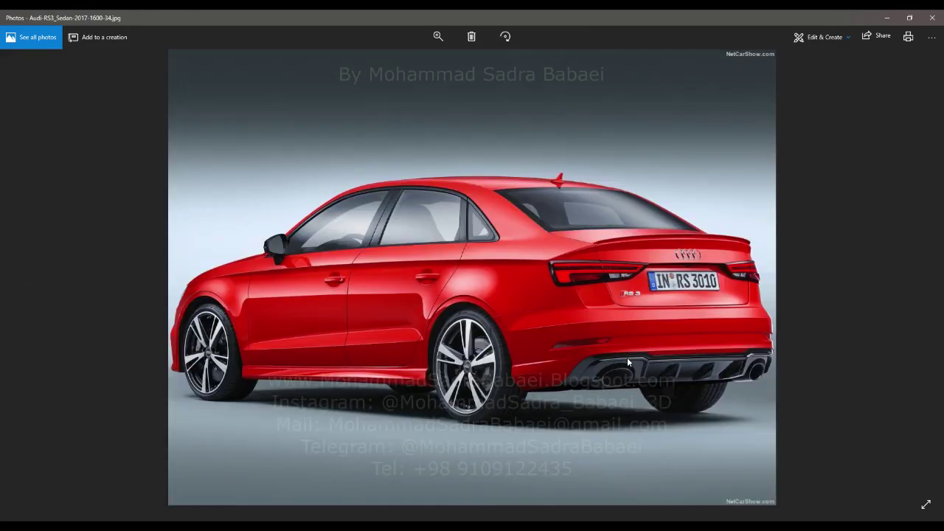
{"action": "key", "text": "Left"}
{"action": "key", "text": "Left"}
{"action": "key", "text": "Left"}
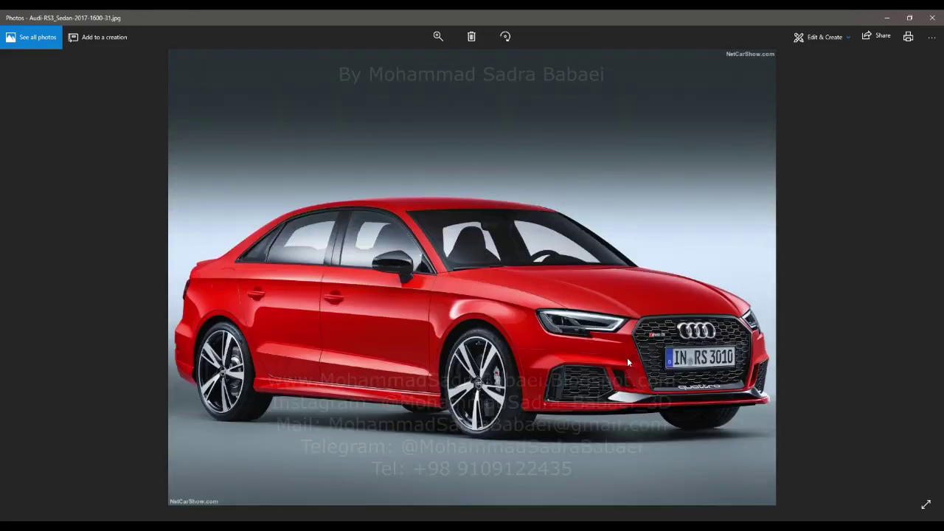
{"action": "key", "text": "Right"}
{"action": "key", "text": "Right"}
{"action": "key", "text": "Right"}
{"action": "key", "text": "Right"}
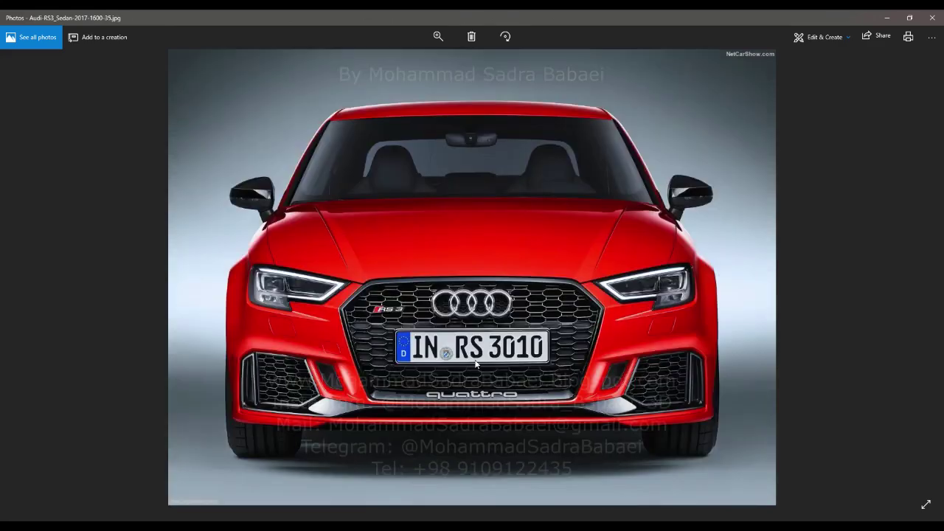
{"action": "key", "text": "Left"}
{"action": "key", "text": "Right"}
{"action": "key", "text": "Left"}
{"action": "key", "text": "Left"}
{"action": "key", "text": "Left"}
{"action": "key", "text": "Left"}
{"action": "key", "text": "Left"}
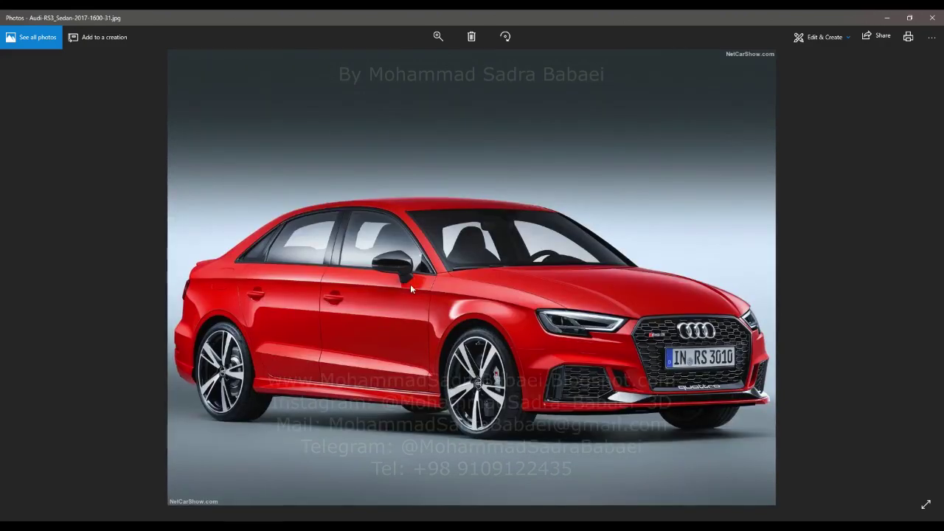
{"action": "key", "text": "Left"}
{"action": "key", "text": "Left"}
{"action": "key", "text": "Left"}
{"action": "key", "text": "Left"}
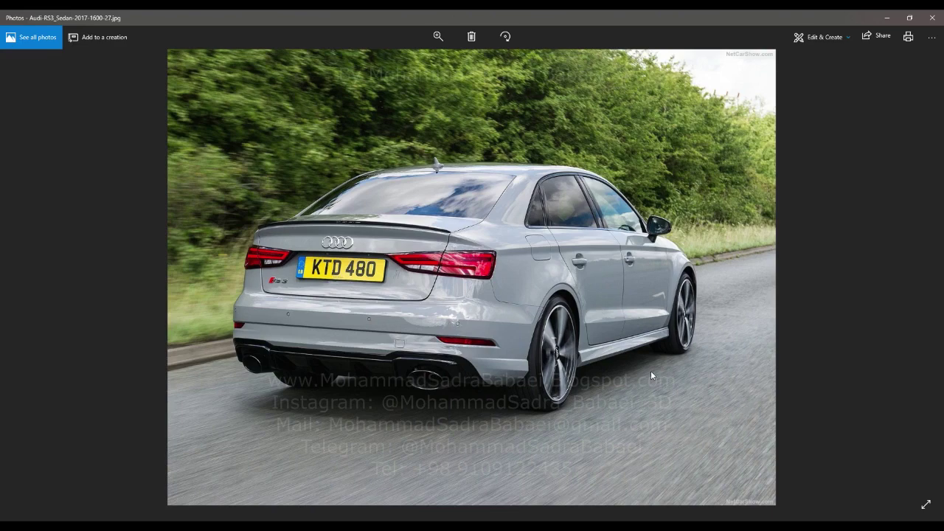
{"action": "key", "text": "alt+F4"}
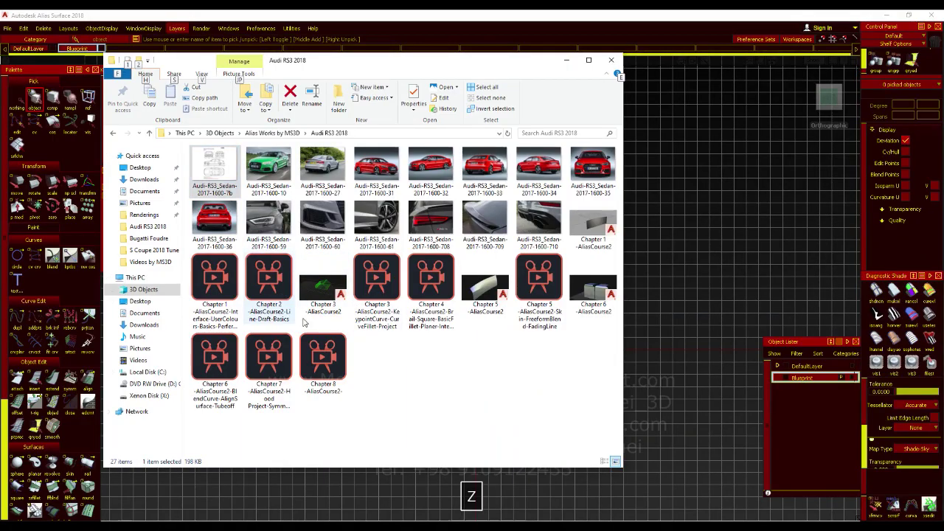
{"action": "left_click", "coordinate": [336, 306]}
Open the blueprint Audi-RS3_Sedan-2017-1600-7b for editing and crop it to the car's front view including its width and height dimensions
{"action": "double_click", "coordinate": [214, 166]}
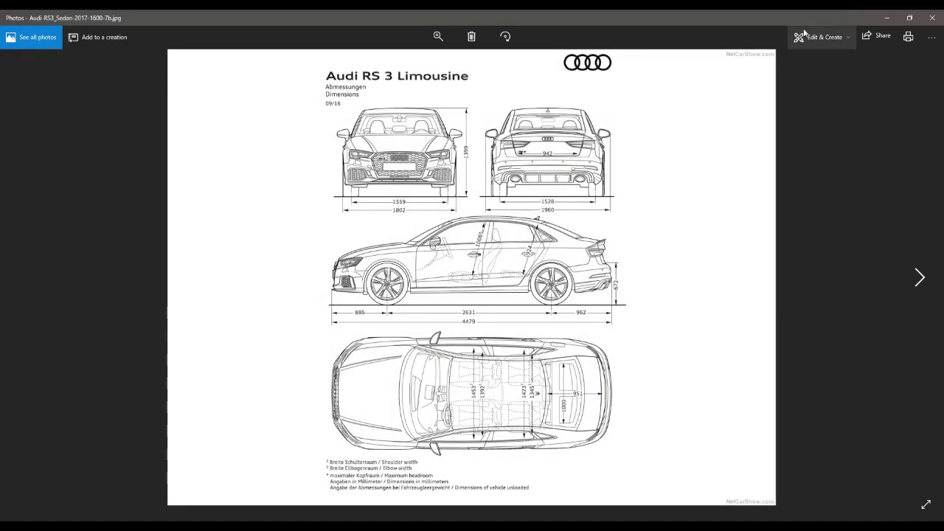
{"action": "left_click", "coordinate": [821, 36]}
{"action": "left_click", "coordinate": [810, 70]}
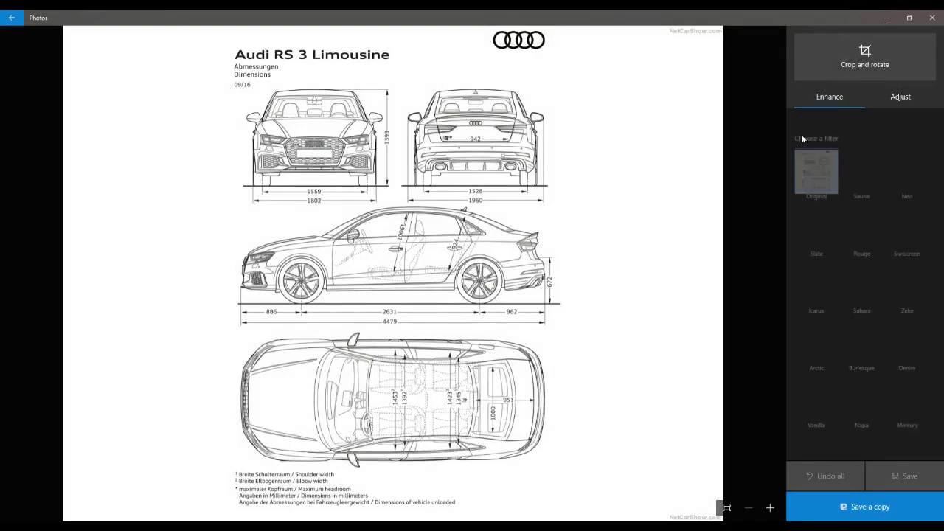
{"action": "left_click", "coordinate": [864, 45]}
{"action": "left_click_drag", "start_coordinate": [668, 478], "coordinate": [617, 441]}
{"action": "left_click_drag", "start_coordinate": [148, 481], "coordinate": [264, 232]}
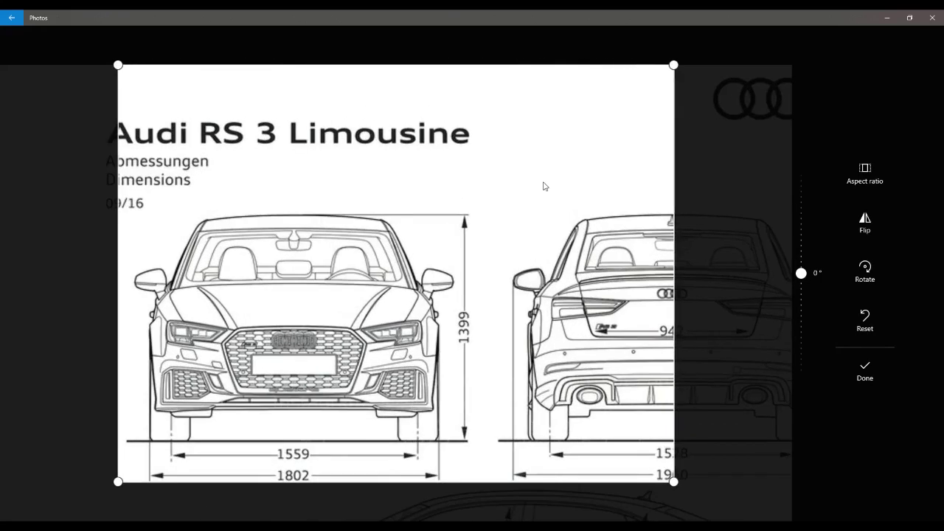
{"action": "left_click_drag", "start_coordinate": [577, 65], "coordinate": [558, 156]}
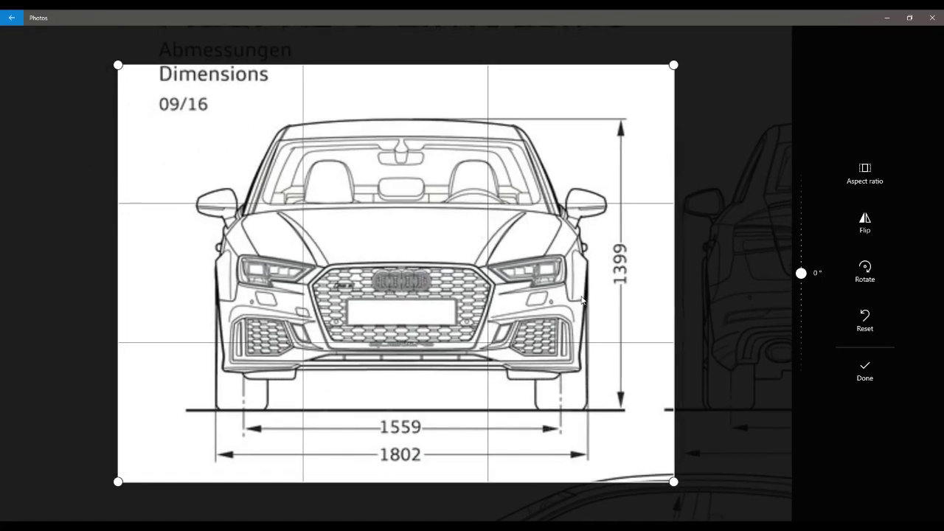
{"action": "left_click_drag", "start_coordinate": [127, 65], "coordinate": [175, 113]}
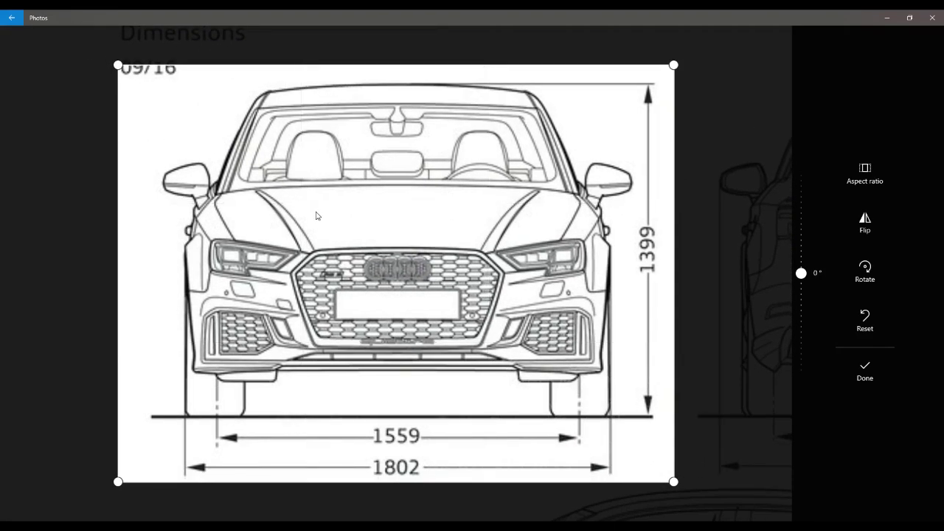
{"action": "left_click_drag", "start_coordinate": [124, 70], "coordinate": [132, 76]}
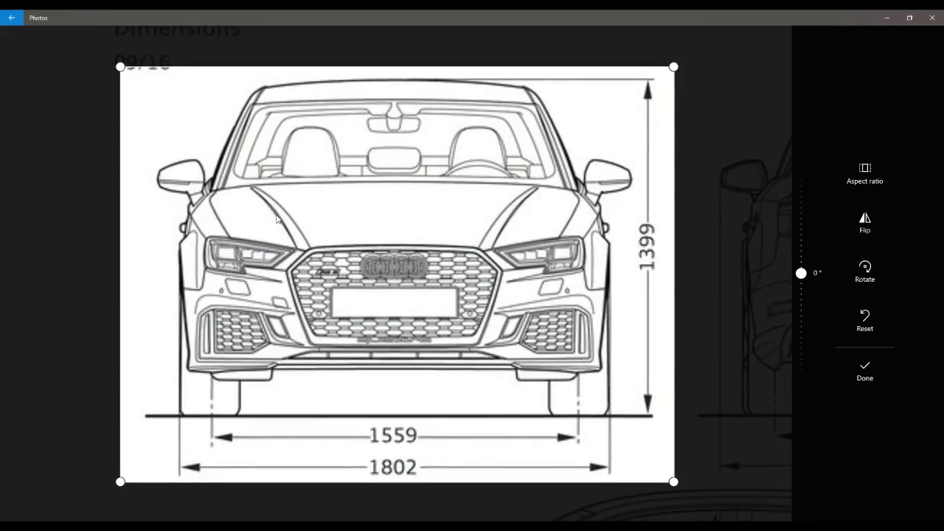
{"action": "left_click", "coordinate": [865, 371]}
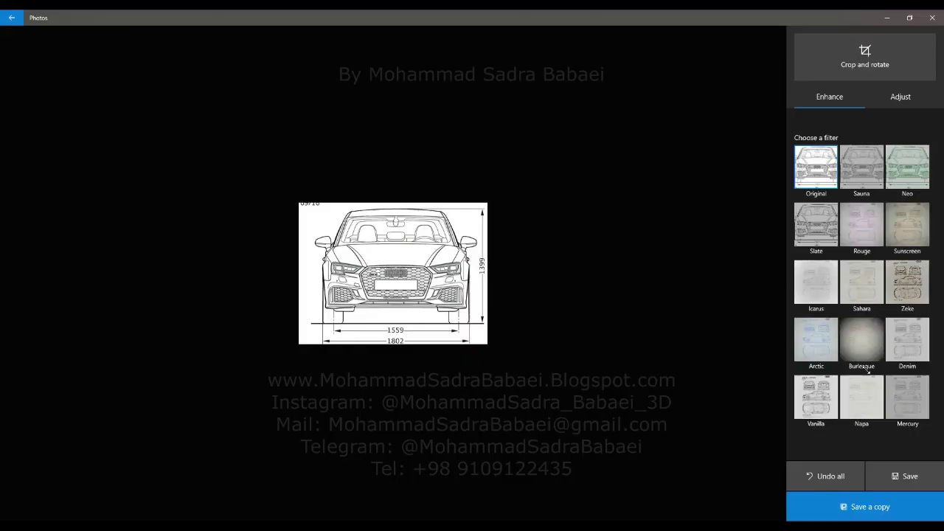
Save a copy of the cropped front view as Audi-RS3_Sedan-2017-1600-7b1 in the Audi RS3 2018 folder
{"action": "left_click", "coordinate": [898, 507]}
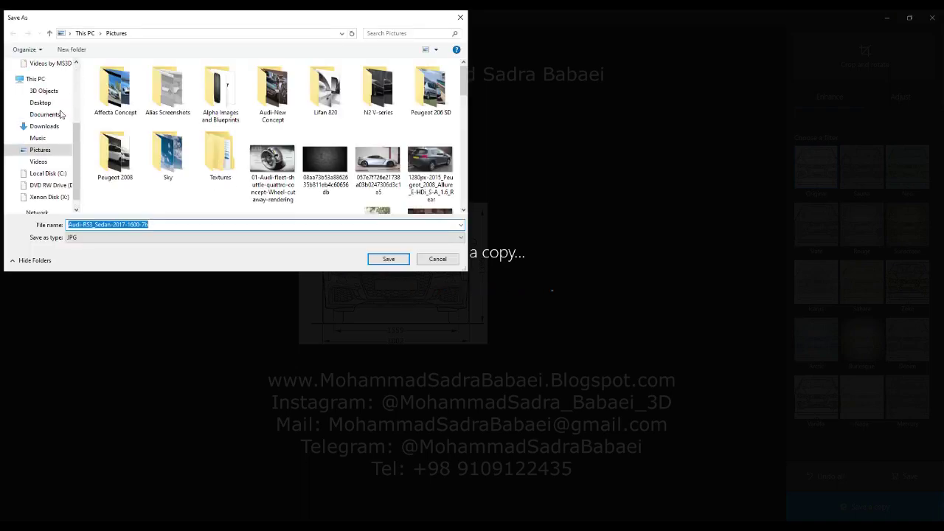
{"action": "scroll", "coordinate": [53, 145], "scroll_direction": "up", "scroll_amount": 1}
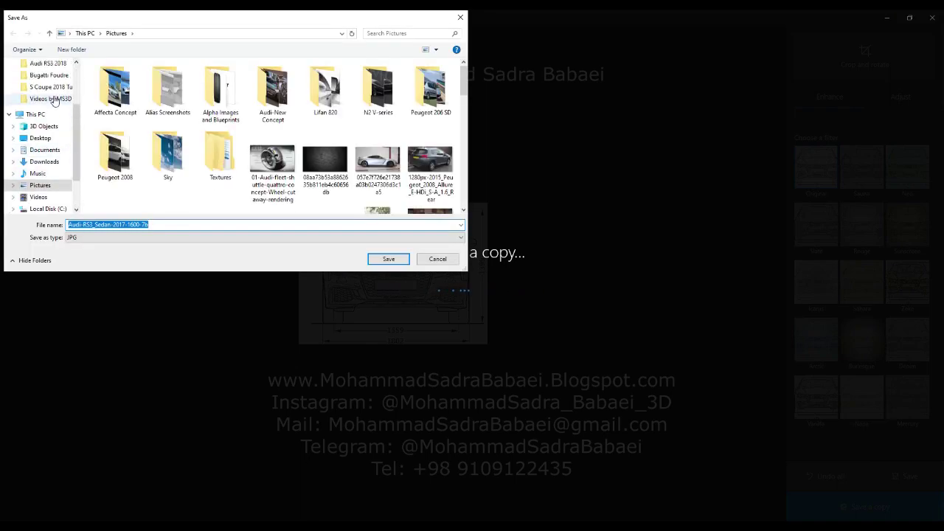
{"action": "scroll", "coordinate": [58, 116], "scroll_direction": "up", "scroll_amount": 1}
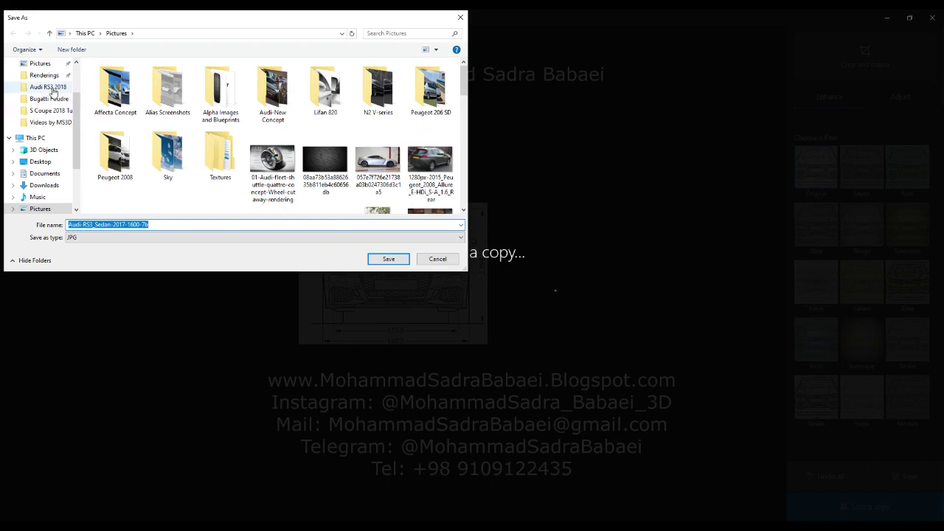
{"action": "left_click", "coordinate": [47, 87]}
{"action": "left_click", "coordinate": [132, 118]}
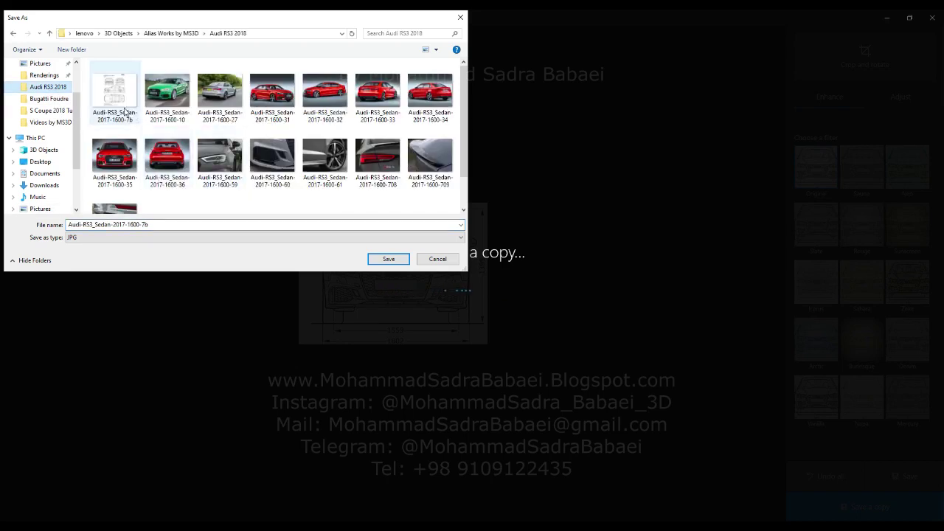
{"action": "left_click", "coordinate": [159, 225]}
{"action": "type", "text": "1"}
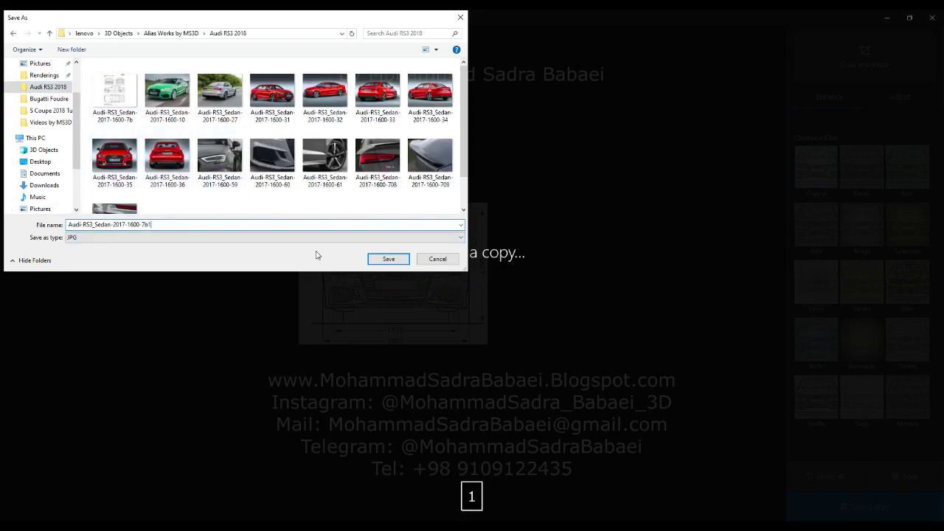
{"action": "left_click", "coordinate": [389, 259]}
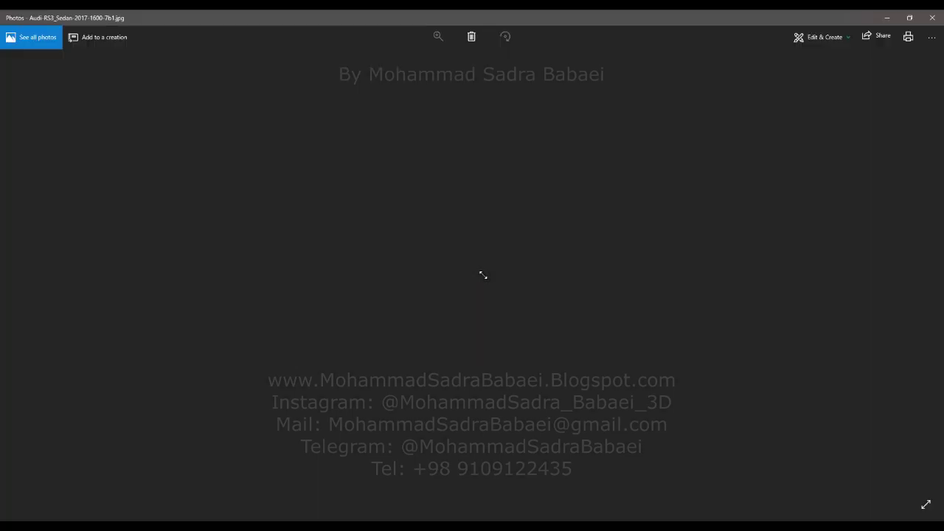
Go back to the full blueprint Audi-RS3_Sedan-2017-1600-7b and open it for editing
{"action": "scroll", "coordinate": [534, 255], "scroll_direction": "down", "scroll_amount": 1}
{"action": "key", "text": "Left"}
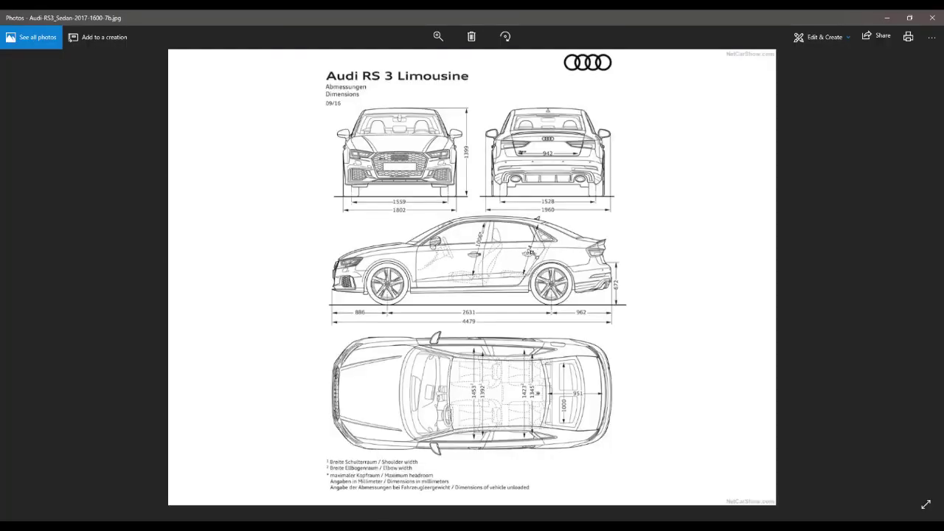
{"action": "left_click", "coordinate": [823, 37]}
{"action": "left_click", "coordinate": [819, 65]}
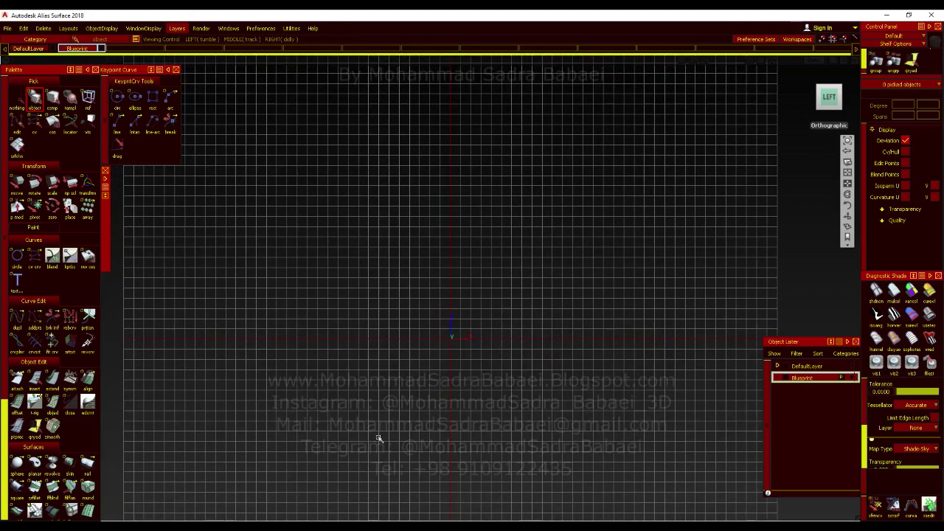
In Alias Surface, import the side-view blueprint Audi-RS3_Sedan-2017-1600-7b23 from the Audi RS3 2018 folder as a new canvas with layer type Image
{"action": "key", "text": "alt+Tab"}
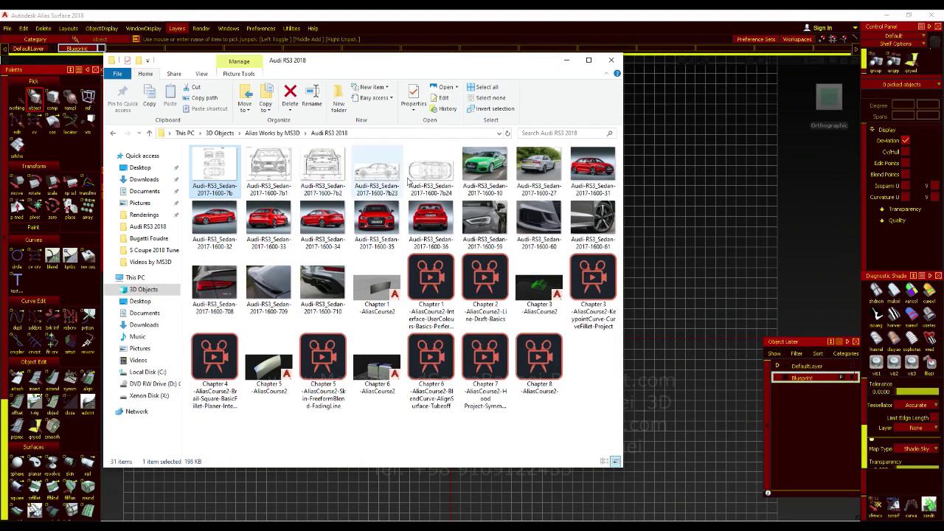
{"action": "left_click", "coordinate": [571, 63]}
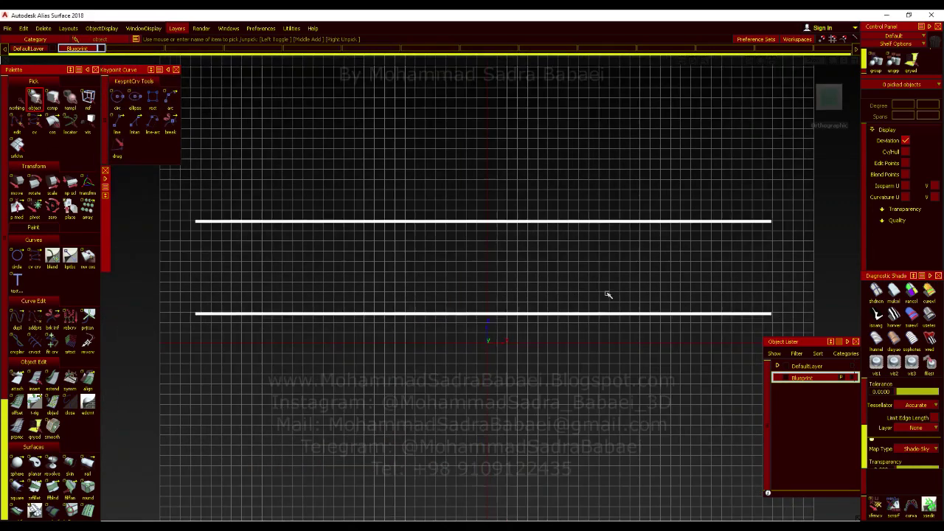
{"action": "left_click", "coordinate": [6, 28]}
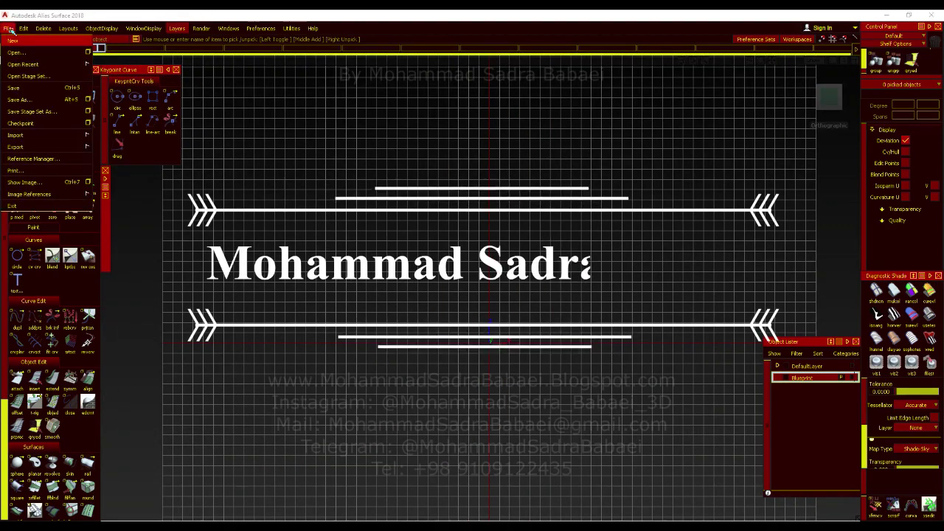
{"action": "mouse_move", "coordinate": [80, 137]}
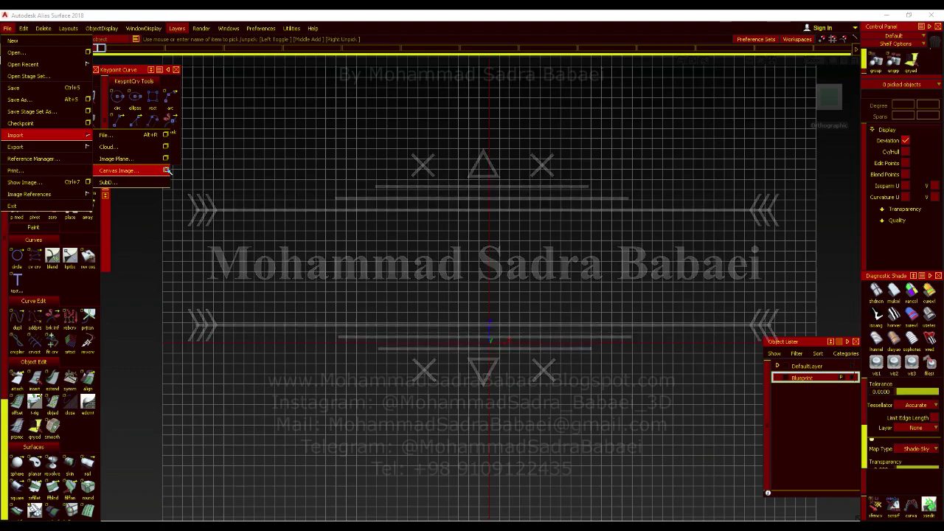
{"action": "left_click", "coordinate": [167, 170]}
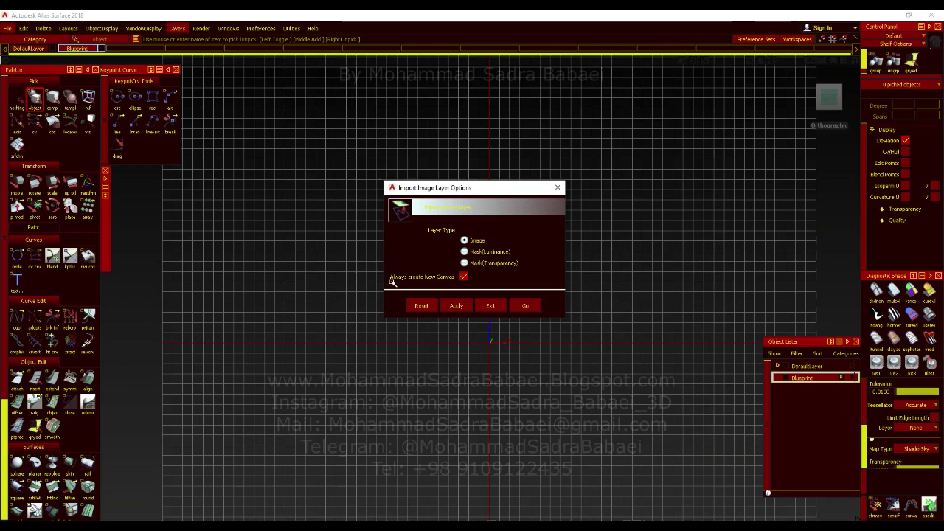
{"action": "left_click", "coordinate": [528, 307]}
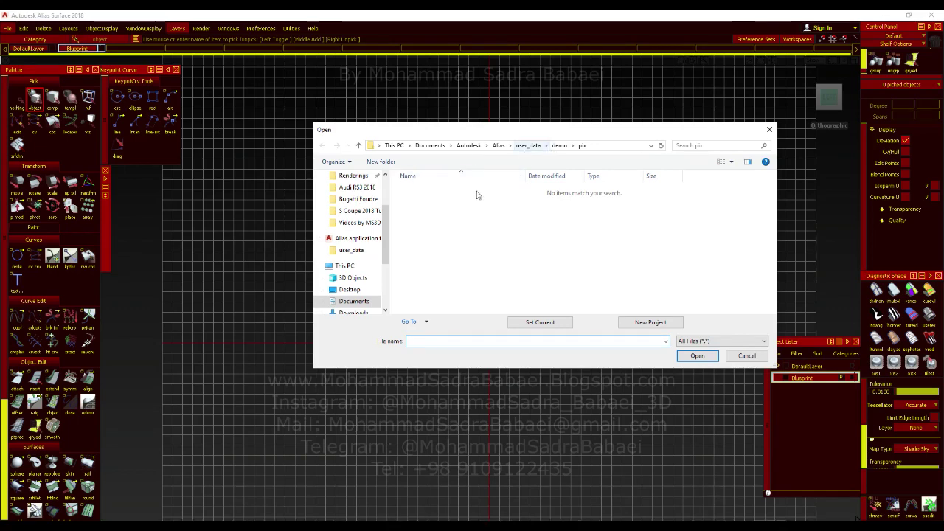
{"action": "left_click", "coordinate": [357, 186]}
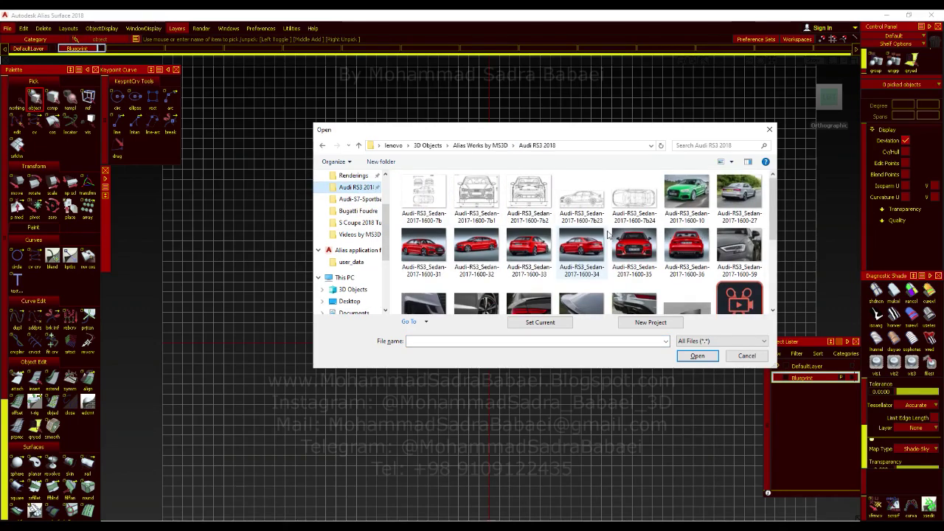
{"action": "left_click", "coordinate": [583, 212]}
{"action": "left_click", "coordinate": [697, 357]}
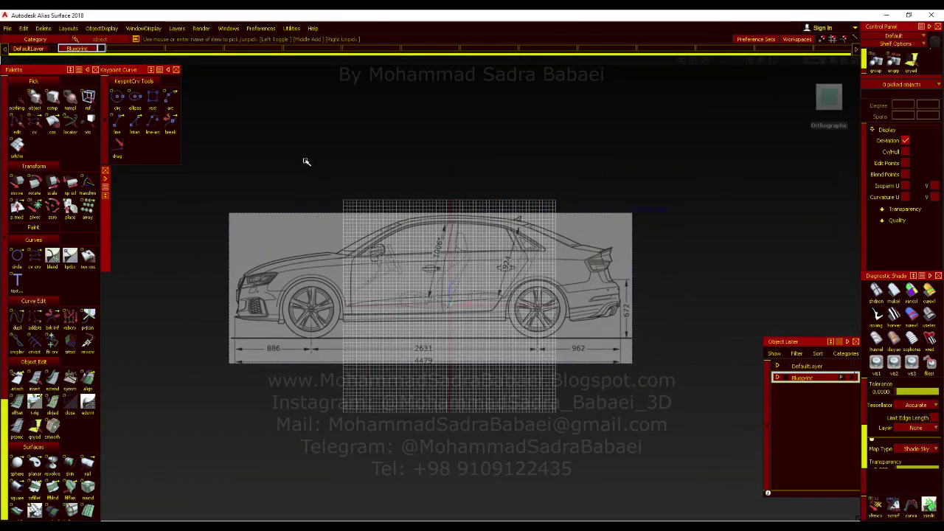
Select the side-view canvas and assign it to the Blueprint layer
{"action": "left_click", "coordinate": [306, 211]}
{"action": "left_click", "coordinate": [83, 50]}
{"action": "left_click", "coordinate": [81, 57]}
Try moving the side-view canvas relative to the grid origin and undo the last horizontal move
{"action": "right_click_drag", "start_coordinate": [714, 270], "coordinate": [730, 276], "text": "ctrl+shift"}
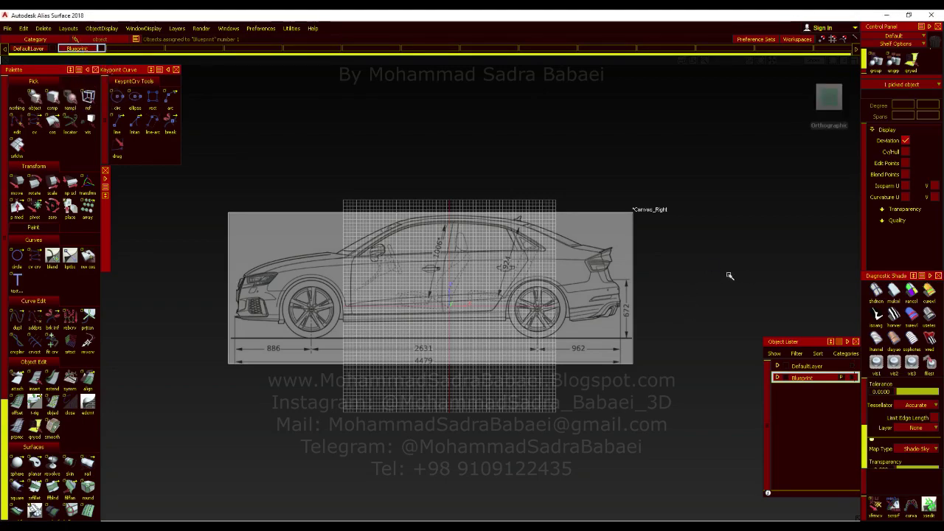
{"action": "left_click_drag", "start_coordinate": [730, 276], "coordinate": [636, 282]}
{"action": "right_click_drag", "start_coordinate": [636, 283], "coordinate": [595, 252], "text": "alt+shift"}
{"action": "right_click_drag", "start_coordinate": [535, 291], "coordinate": [535, 290]}
{"action": "middle_click_drag", "start_coordinate": [535, 290], "coordinate": [571, 290]}
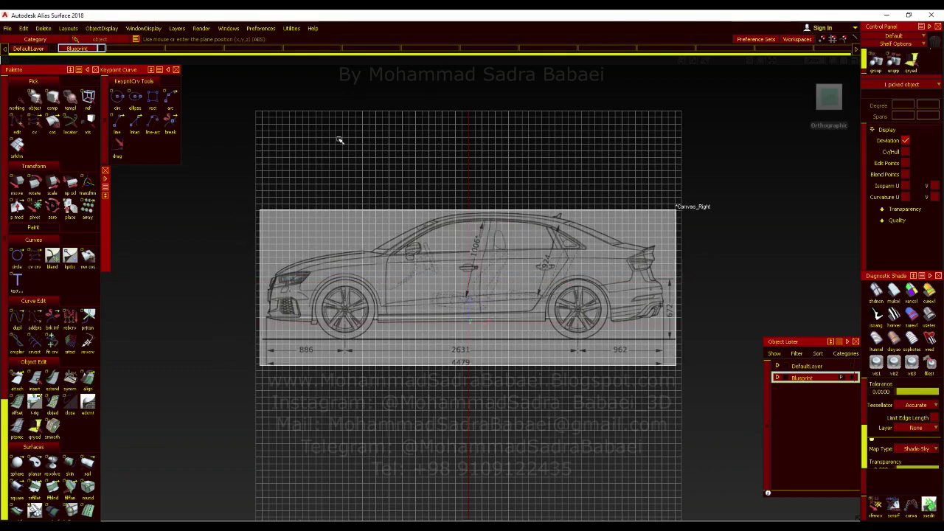
{"action": "key", "text": "ctrl+z"}
Create a new layer named Side and deselect the canvas
{"action": "left_click", "coordinate": [177, 28]}
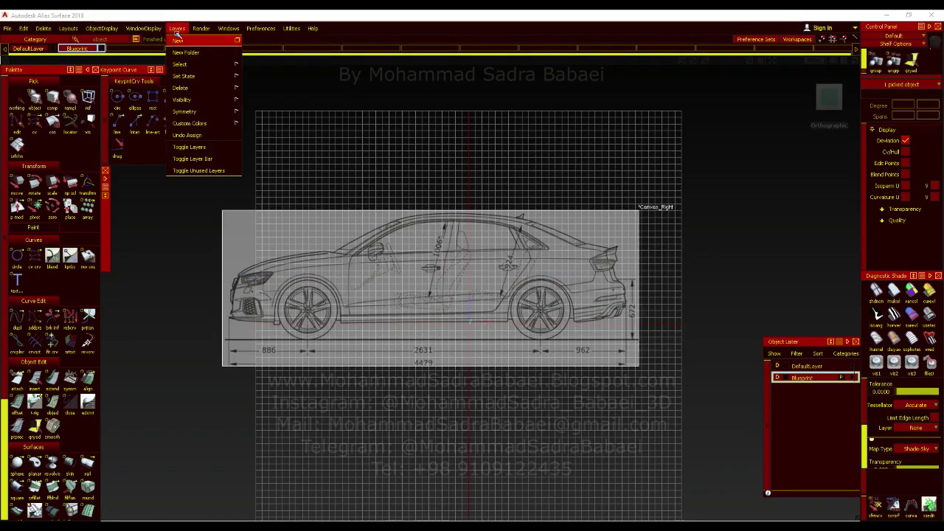
{"action": "left_click", "coordinate": [178, 40]}
{"action": "left_click_drag", "start_coordinate": [340, 133], "coordinate": [340, 124], "text": "ctrl+shift"}
{"action": "double_click", "coordinate": [133, 49]}
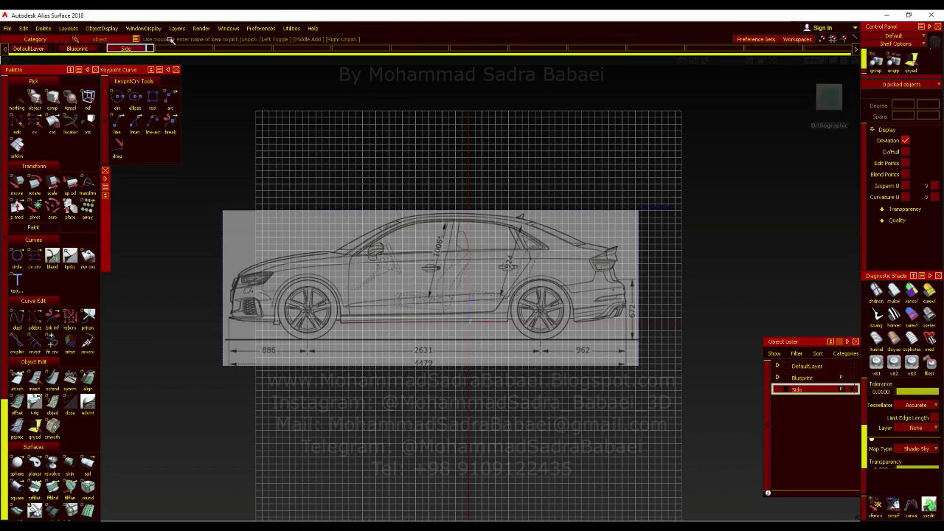
Assign the side-view canvas to the Side layer and move it horizontally so the car is centred on the grid's vertical axis
{"action": "left_click", "coordinate": [397, 219]}
{"action": "mouse_move", "coordinate": [391, 168]}
{"action": "left_mouse_down", "text": "ctrl+shift"}
{"action": "mouse_move", "coordinate": [396, 186]}
{"action": "mouse_move", "coordinate": [417, 179]}
{"action": "left_mouse_up", "text": "ctrl+shift"}
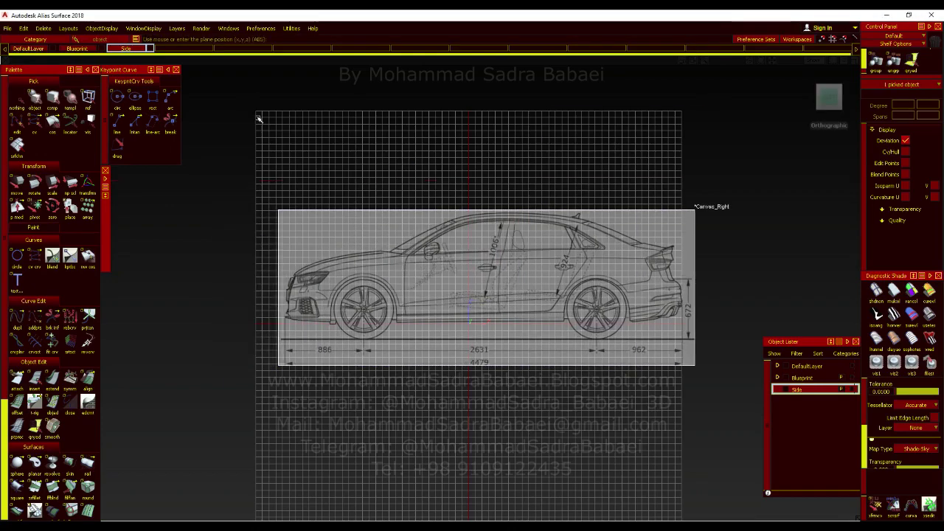
{"action": "left_click_drag", "start_coordinate": [139, 50], "coordinate": [139, 59]}
{"action": "right_click_drag", "start_coordinate": [498, 254], "coordinate": [590, 250], "text": "alt+shift"}
{"action": "middle_click_drag", "start_coordinate": [588, 276], "coordinate": [564, 276], "text": "alt+shift"}
{"action": "right_click_drag", "start_coordinate": [564, 278], "coordinate": [487, 324], "text": "alt+shift"}
{"action": "middle_click_drag", "start_coordinate": [530, 320], "coordinate": [524, 345], "text": "alt+shift"}
{"action": "right_click_drag", "start_coordinate": [472, 294], "coordinate": [522, 295], "text": "alt+shift"}
{"action": "middle_click_drag", "start_coordinate": [500, 301], "coordinate": [483, 245], "text": "alt+shift"}
{"action": "mouse_move", "coordinate": [483, 245]}
{"action": "right_mouse_down", "text": "alt+shift"}
{"action": "mouse_move", "coordinate": [531, 246]}
{"action": "mouse_move", "coordinate": [468, 249]}
{"action": "right_mouse_up", "text": "alt+shift"}
{"action": "middle_click_drag", "start_coordinate": [469, 249], "coordinate": [467, 279], "text": "alt+shift"}
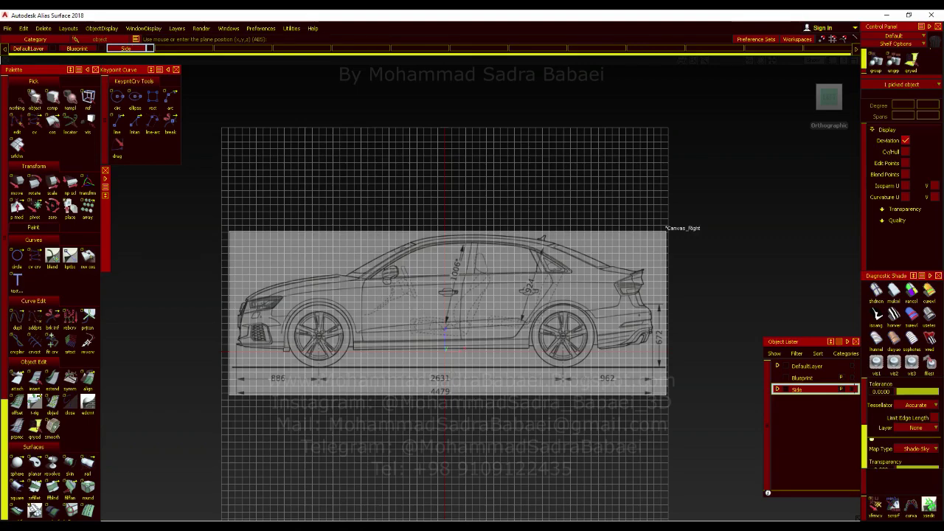
Try moving the side-view canvas vertically, horizontally and freely, undoing each move
{"action": "left_click_drag", "start_coordinate": [702, 410], "coordinate": [712, 335]}
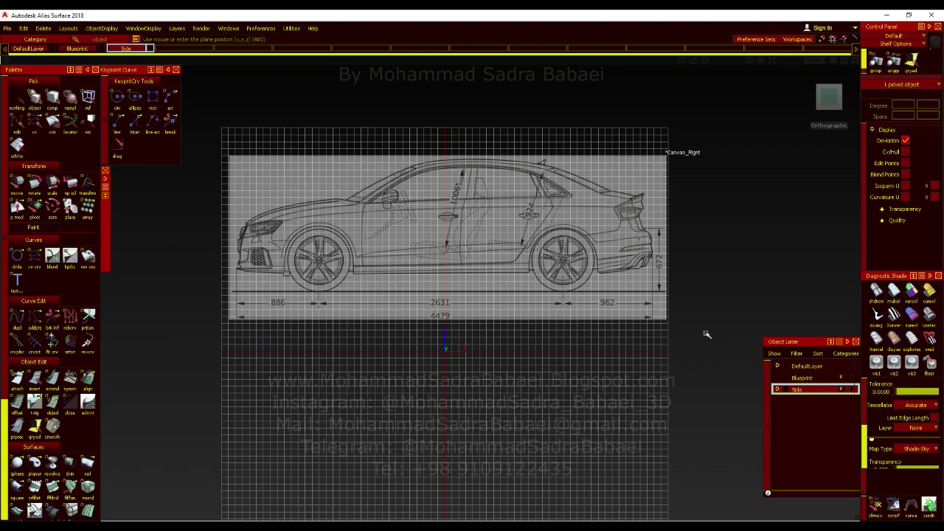
{"action": "key", "text": "ctrl+z"}
{"action": "middle_click_drag", "start_coordinate": [716, 331], "coordinate": [669, 331]}
{"action": "key", "text": "ctrl+z"}
{"action": "middle_click_drag", "start_coordinate": [728, 354], "coordinate": [728, 355]}
{"action": "left_click_drag", "start_coordinate": [728, 355], "coordinate": [769, 322]}
{"action": "key", "text": "ctrl+z"}
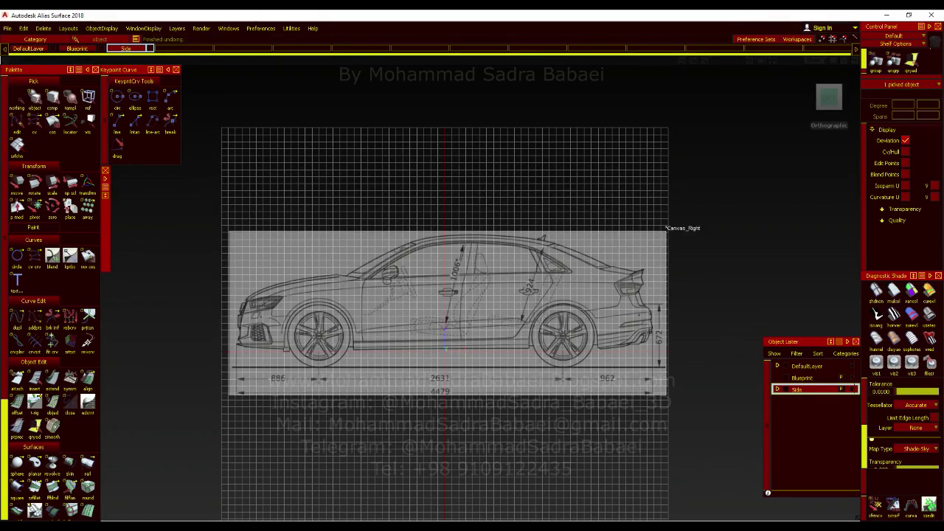
{"action": "left_click", "coordinate": [733, 279]}
{"action": "key", "text": "ctrl+z"}
Move the side-view canvas up so the blueprint's ground line lies on the grid's horizontal axis
{"action": "right_click_drag", "start_coordinate": [596, 254], "coordinate": [701, 254], "text": "alt+shift"}
{"action": "middle_click_drag", "start_coordinate": [700, 254], "coordinate": [696, 196], "text": "alt+shift"}
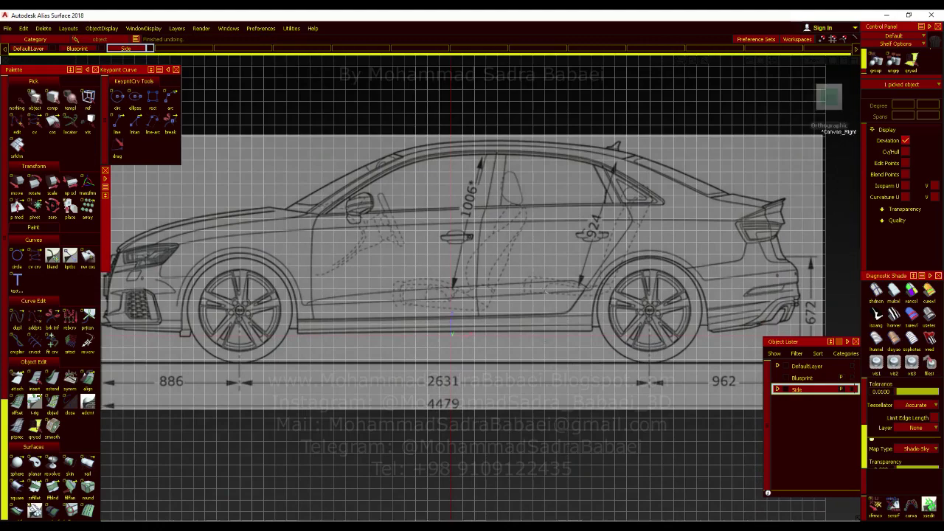
{"action": "left_click_drag", "start_coordinate": [557, 480], "coordinate": [571, 462]}
{"action": "right_click_drag", "start_coordinate": [538, 356], "coordinate": [455, 355], "text": "alt+shift"}
{"action": "middle_click_drag", "start_coordinate": [455, 355], "coordinate": [460, 355], "text": "alt+shift"}
{"action": "scroll", "coordinate": [430, 287], "scroll_direction": "up", "scroll_amount": 3}
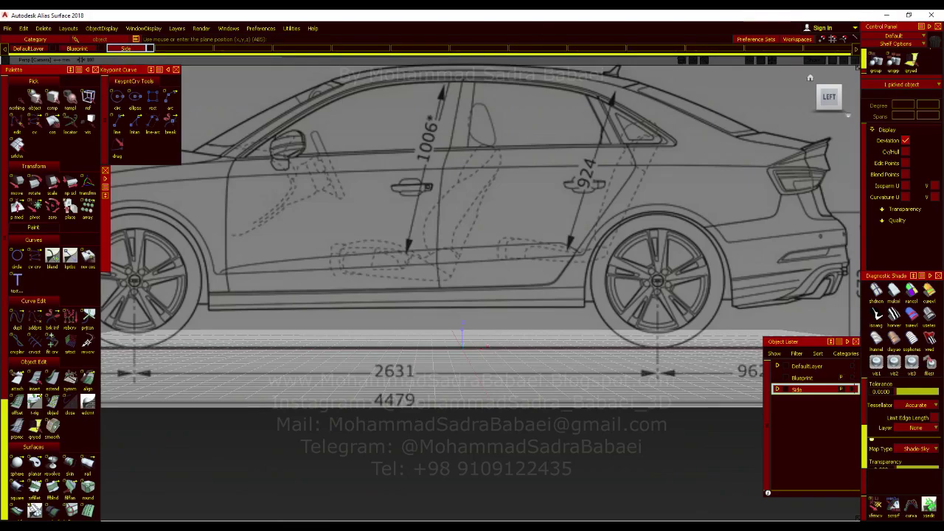
Return to the orthographic left view, readjust the side-view canvas horizontally and vertically around the grid origin, and deselect it
{"action": "left_click", "coordinate": [830, 100]}
{"action": "right_click_drag", "start_coordinate": [501, 303], "coordinate": [533, 184], "text": "alt+shift"}
{"action": "right_click_drag", "start_coordinate": [512, 427], "coordinate": [374, 271]}
{"action": "middle_click_drag", "start_coordinate": [374, 271], "coordinate": [511, 362], "text": "alt+shift"}
{"action": "right_click_drag", "start_coordinate": [436, 315], "coordinate": [403, 278], "text": "alt+shift"}
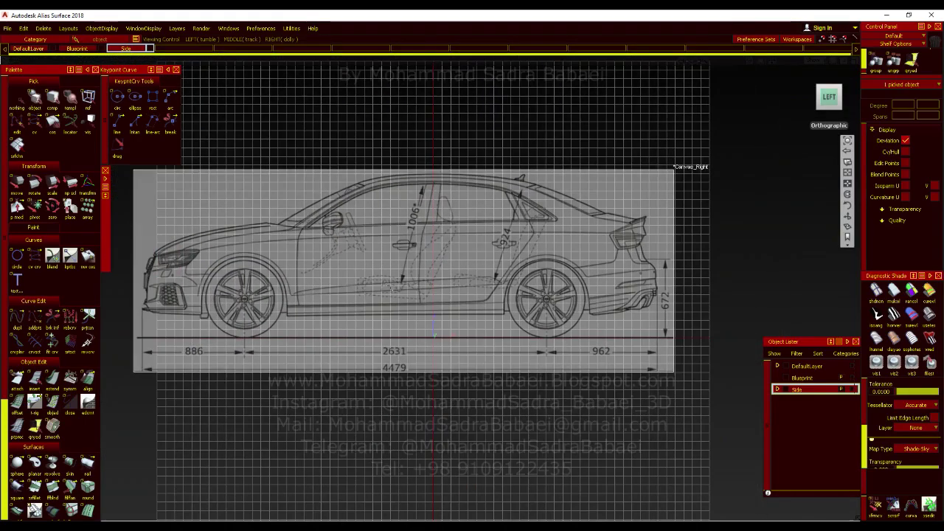
{"action": "middle_click_drag", "start_coordinate": [404, 278], "coordinate": [467, 253], "text": "alt+shift"}
{"action": "right_click_drag", "start_coordinate": [467, 253], "coordinate": [464, 238], "text": "alt+shift"}
{"action": "middle_click_drag", "start_coordinate": [464, 238], "coordinate": [414, 267], "text": "alt+shift"}
{"action": "middle_click_drag", "start_coordinate": [568, 227], "coordinate": [602, 229], "text": "ctrl+shift"}
{"action": "left_click_drag", "start_coordinate": [655, 225], "coordinate": [657, 249]}
{"action": "left_click_drag", "start_coordinate": [654, 206], "coordinate": [654, 170], "text": "ctrl+shift"}
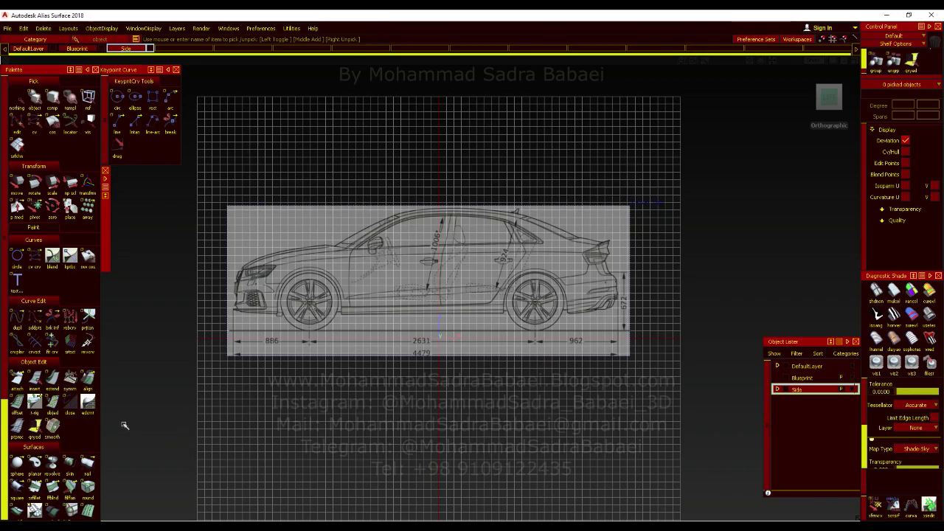
Place a primitive cube on the vertical centre axis below the car, snapped to the grid at 0, 0, -600
{"action": "scroll", "coordinate": [37, 431], "scroll_direction": "down", "scroll_amount": 5}
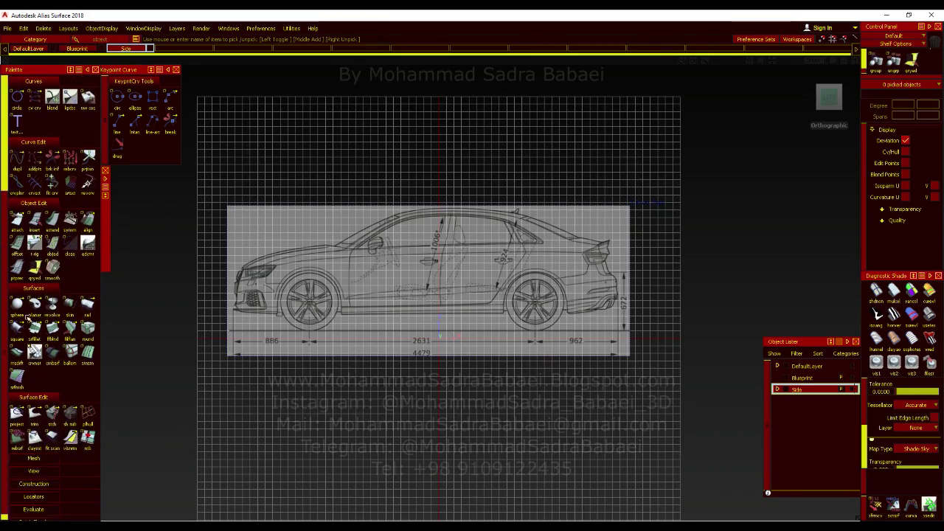
{"action": "left_click_drag", "start_coordinate": [15, 308], "coordinate": [105, 307]}
{"action": "left_click", "coordinate": [408, 404]}
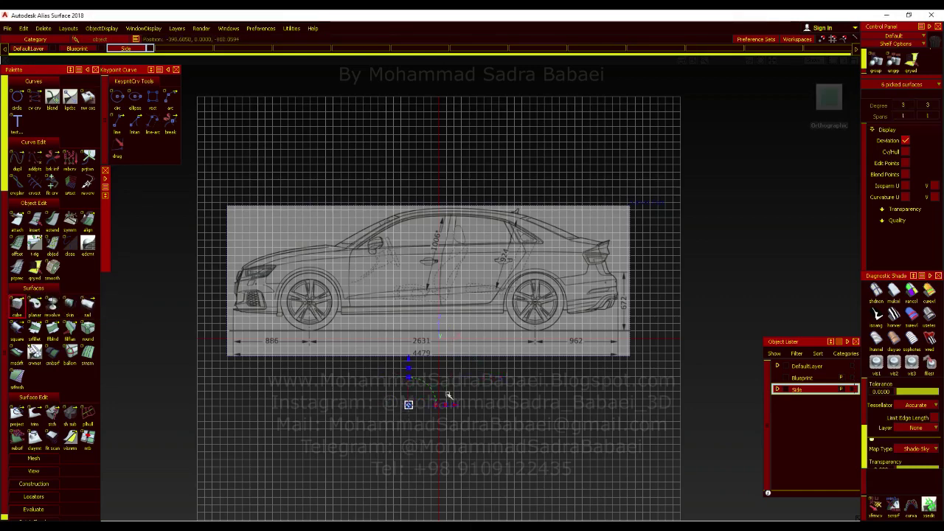
{"action": "left_click_drag", "start_coordinate": [447, 388], "coordinate": [432, 383]}
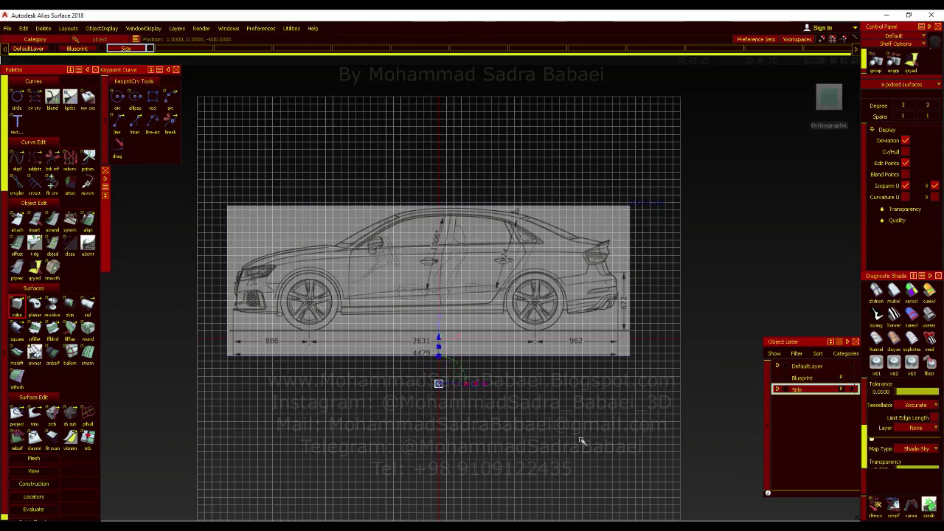
Scale the cube uniformly to 4479, the overall car length given on the side-view blueprint
{"action": "right_click", "coordinate": [504, 402], "text": "ctrl+shift"}
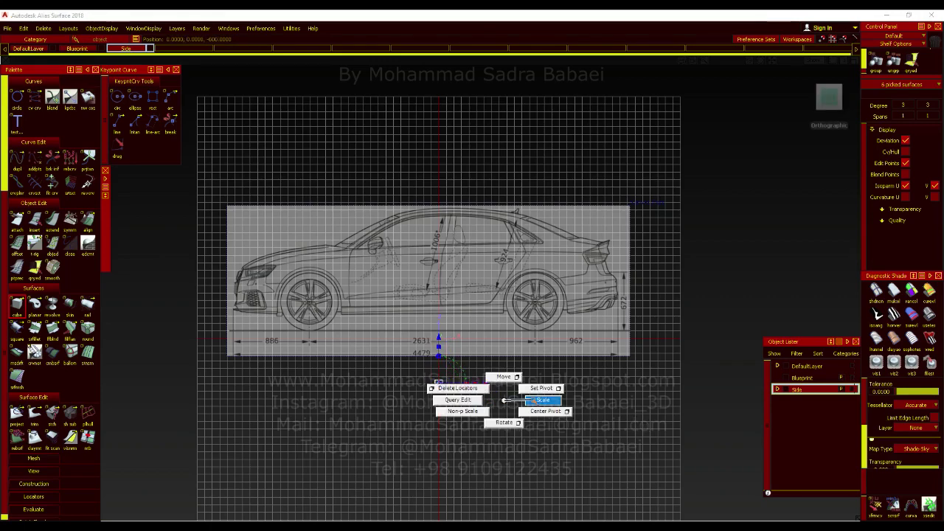
{"action": "right_click_drag", "start_coordinate": [542, 400], "coordinate": [534, 401], "text": "ctrl+shift"}
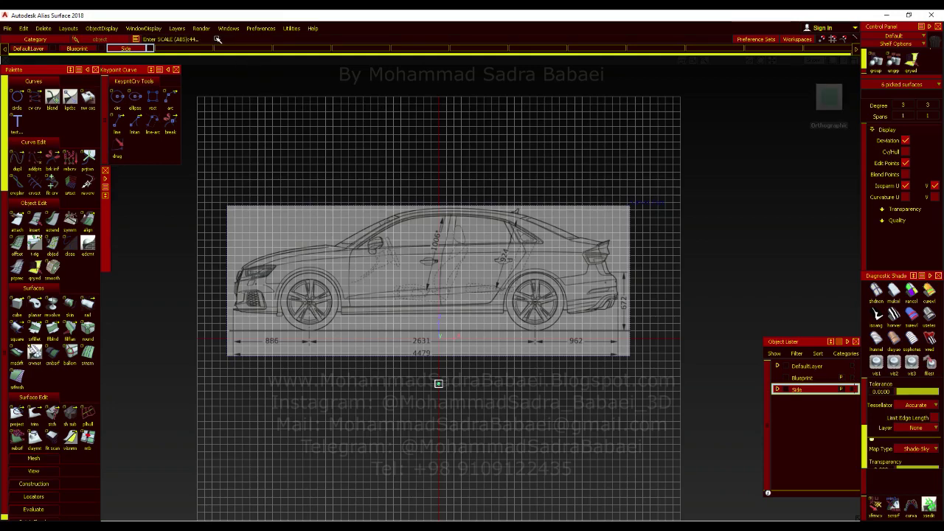
{"action": "key", "text": "Return"}
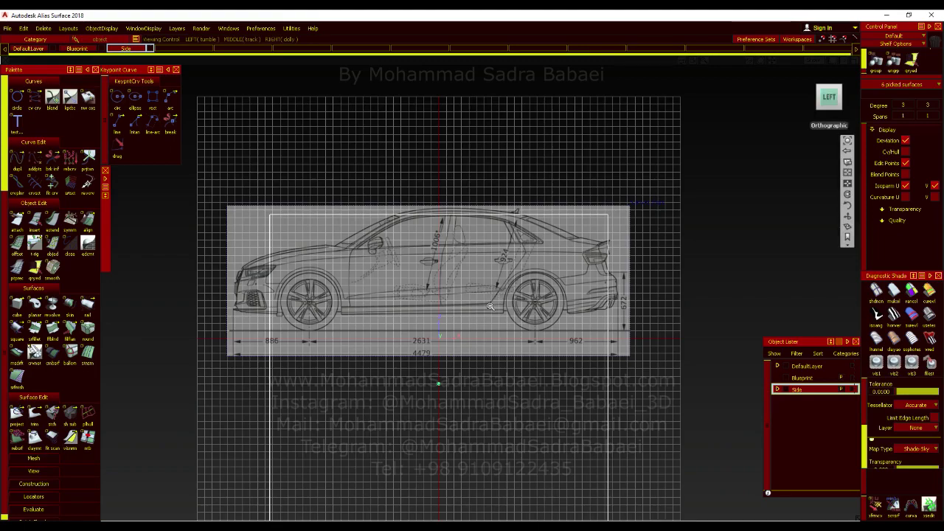
{"action": "right_click_drag", "start_coordinate": [546, 354], "coordinate": [477, 352], "text": "alt+shift"}
{"action": "middle_click_drag", "start_coordinate": [477, 353], "coordinate": [502, 388], "text": "alt+shift"}
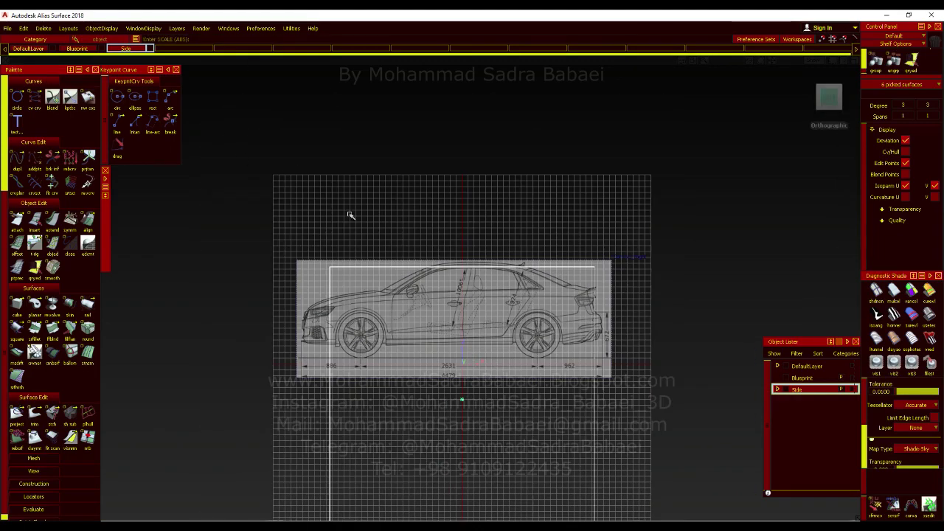
{"action": "left_click", "coordinate": [118, 123]}
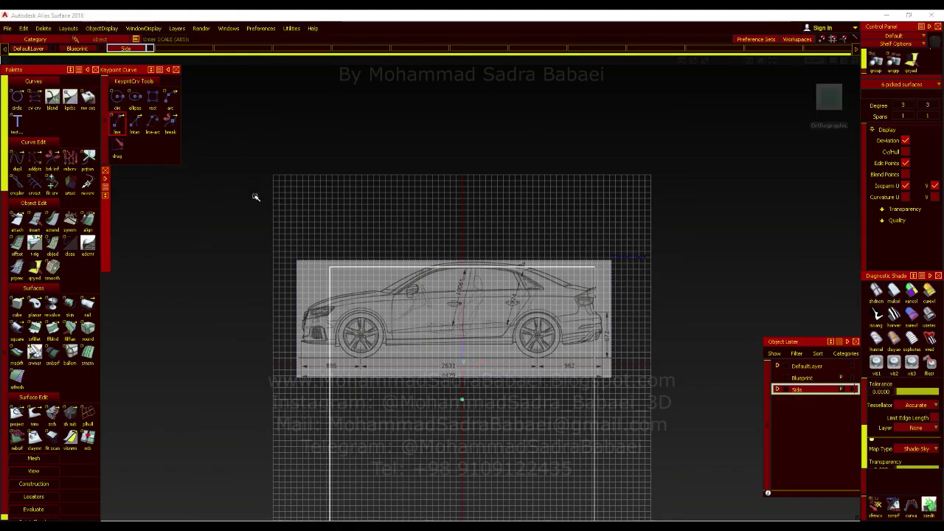
{"action": "left_click", "coordinate": [332, 245]}
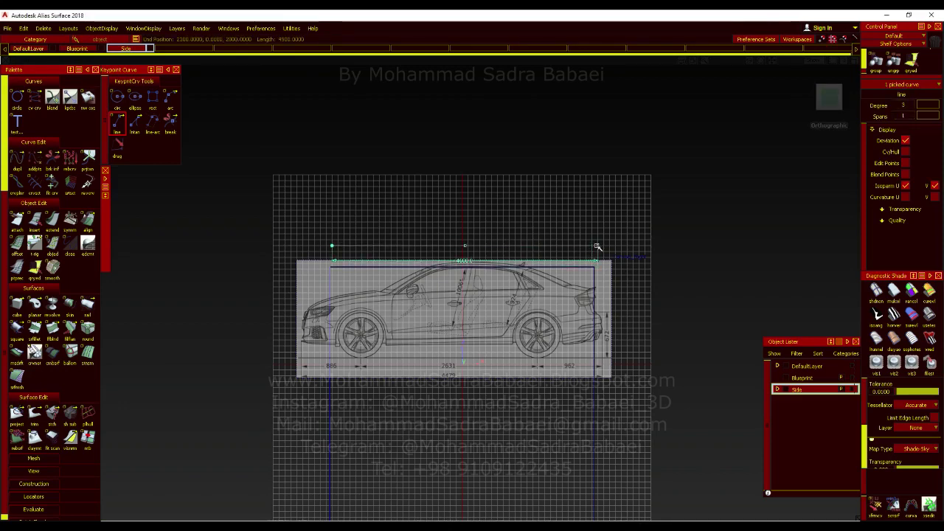
{"action": "left_click", "coordinate": [597, 246]}
{"action": "key", "text": "ctrl+z"}
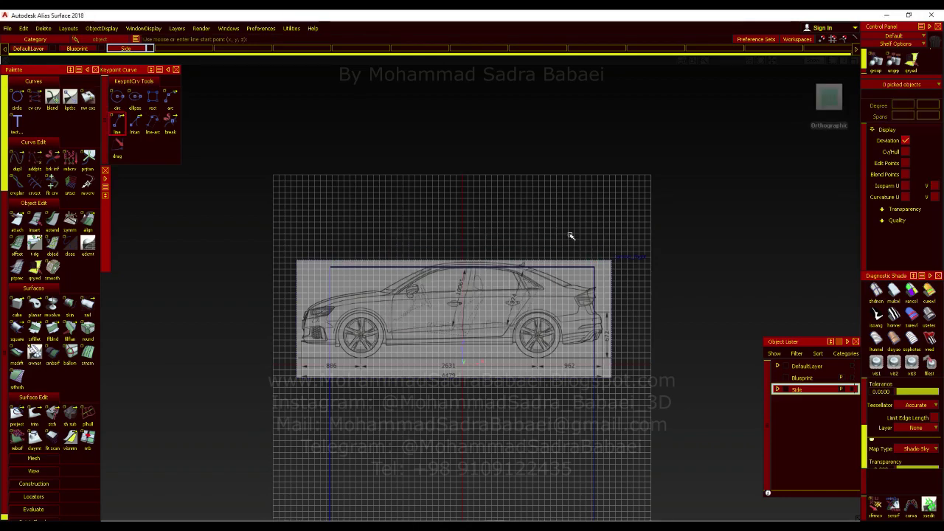
Select the side-view canvas and scale it down uniformly until its overall 4479 dimension roughly matches the reference cube's width
{"action": "left_click_drag", "start_coordinate": [566, 138], "coordinate": [566, 130], "text": "ctrl+shift"}
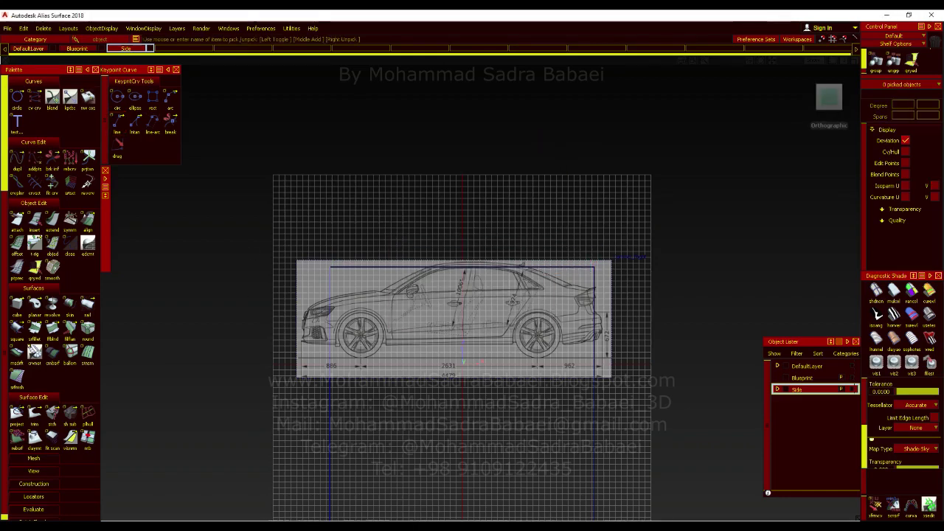
{"action": "middle_click_drag", "start_coordinate": [532, 377], "coordinate": [533, 308], "text": "alt+shift"}
{"action": "right_click_drag", "start_coordinate": [533, 324], "coordinate": [521, 358], "text": "alt+shift"}
{"action": "left_click", "coordinate": [578, 359]}
{"action": "key", "text": "Delete"}
{"action": "left_click_drag", "start_coordinate": [488, 279], "coordinate": [488, 304], "text": "ctrl+shift"}
{"action": "left_click_drag", "start_coordinate": [321, 193], "coordinate": [319, 214], "text": "ctrl+shift"}
{"action": "left_click", "coordinate": [310, 237]}
{"action": "right_click_drag", "start_coordinate": [304, 236], "coordinate": [466, 97], "text": "alt+shift"}
{"action": "middle_click_drag", "start_coordinate": [466, 97], "coordinate": [497, 141], "text": "alt+shift"}
{"action": "left_click_drag", "start_coordinate": [611, 124], "coordinate": [564, 122]}
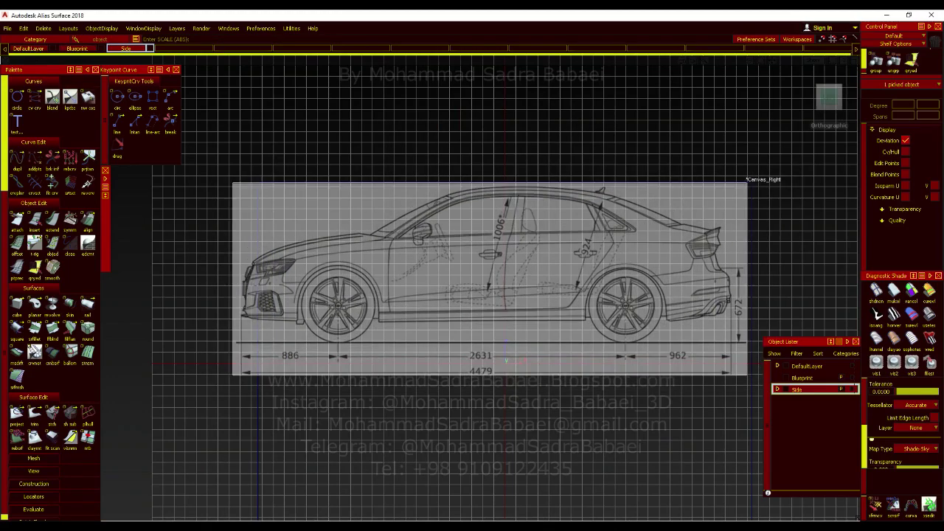
Enlarge the side-view canvas slightly and move it horizontally so the car fits between the cube's vertical edges
{"action": "middle_click_drag", "start_coordinate": [613, 116], "coordinate": [587, 164], "text": "alt+shift"}
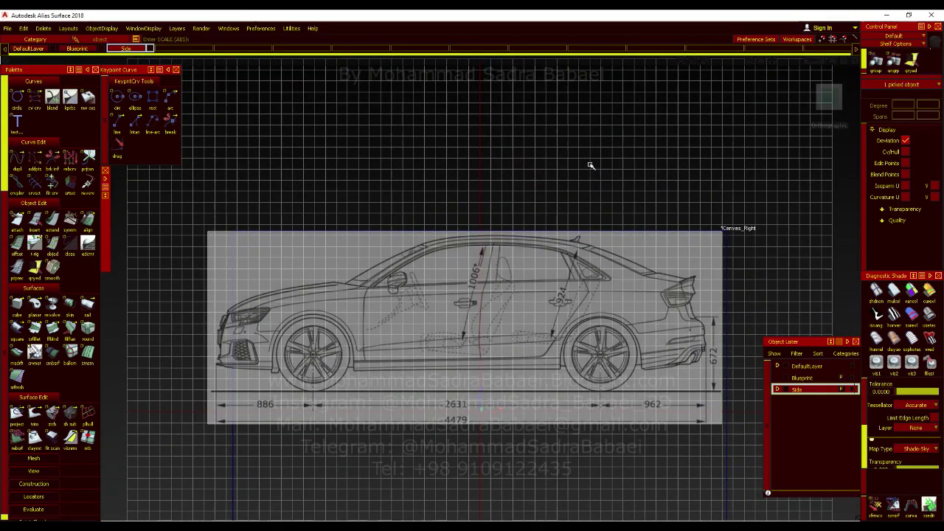
{"action": "left_click_drag", "start_coordinate": [581, 168], "coordinate": [585, 166]}
{"action": "middle_click_drag", "start_coordinate": [579, 153], "coordinate": [576, 143], "text": "ctrl+shift"}
{"action": "middle_click_drag", "start_coordinate": [578, 145], "coordinate": [592, 149]}
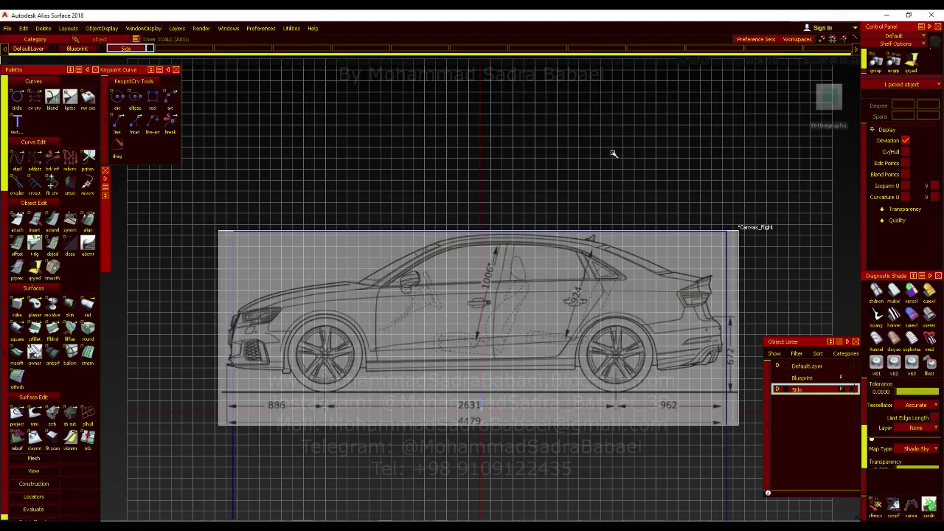
Nudge the side-view canvas horizontally so the front bumper's foremost point lies on the cube's front edge
{"action": "right_click_drag", "start_coordinate": [611, 169], "coordinate": [580, 139], "text": "alt+shift"}
{"action": "mouse_move", "coordinate": [577, 112]}
{"action": "middle_mouse_down", "text": "alt+shift"}
{"action": "mouse_move", "coordinate": [573, 66]}
{"action": "mouse_move", "coordinate": [563, 110]}
{"action": "middle_mouse_up", "text": "alt+shift"}
{"action": "middle_click_drag", "start_coordinate": [236, 344], "coordinate": [472, 265], "text": "alt+shift"}
{"action": "right_click_drag", "start_coordinate": [472, 265], "coordinate": [202, 201], "text": "alt+shift"}
{"action": "mouse_move", "coordinate": [187, 198]}
{"action": "middle_mouse_down"}
{"action": "mouse_move", "coordinate": [201, 188]}
{"action": "mouse_move", "coordinate": [188, 199]}
{"action": "middle_mouse_up"}
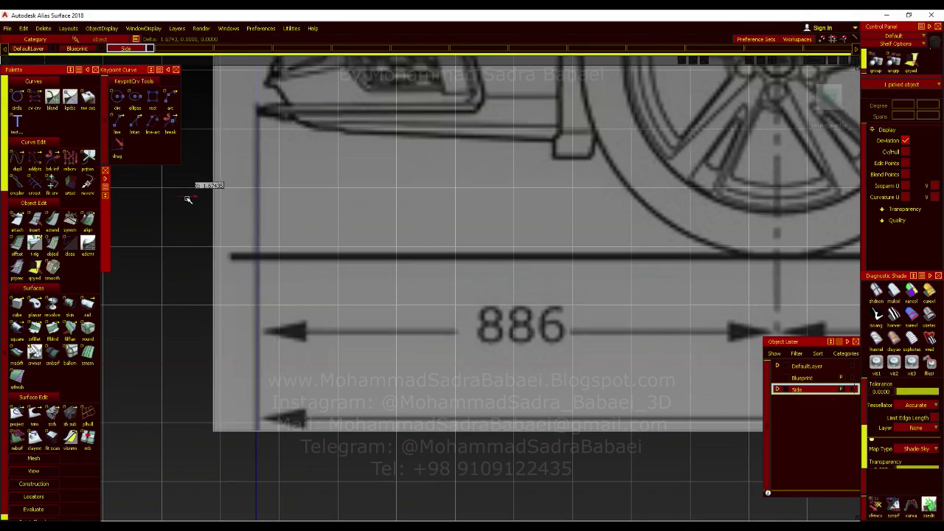
Fine-tune the side-view canvas's scale and horizontal position so the rear bumper's outermost point meets the cube's rear edge
{"action": "right_click_drag", "start_coordinate": [323, 126], "coordinate": [516, 140], "text": "alt+shift"}
{"action": "middle_click_drag", "start_coordinate": [576, 163], "coordinate": [239, 286], "text": "alt+shift"}
{"action": "right_click_drag", "start_coordinate": [239, 286], "coordinate": [332, 291], "text": "alt+shift"}
{"action": "middle_click_drag", "start_coordinate": [472, 265], "coordinate": [190, 373], "text": "alt+shift"}
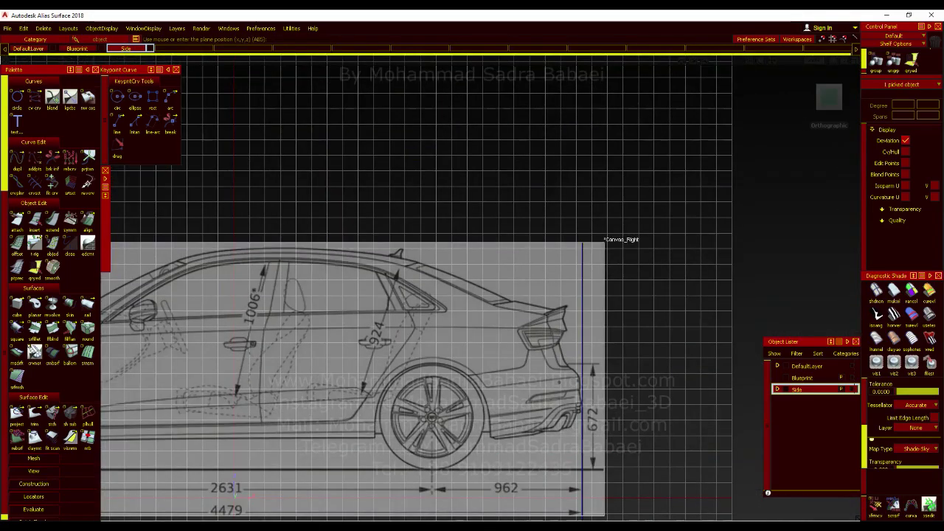
{"action": "middle_click_drag", "start_coordinate": [642, 363], "coordinate": [548, 298], "text": "alt+shift"}
{"action": "right_click_drag", "start_coordinate": [548, 297], "coordinate": [552, 201], "text": "alt+shift"}
{"action": "middle_click_drag", "start_coordinate": [677, 381], "coordinate": [641, 267], "text": "alt+shift"}
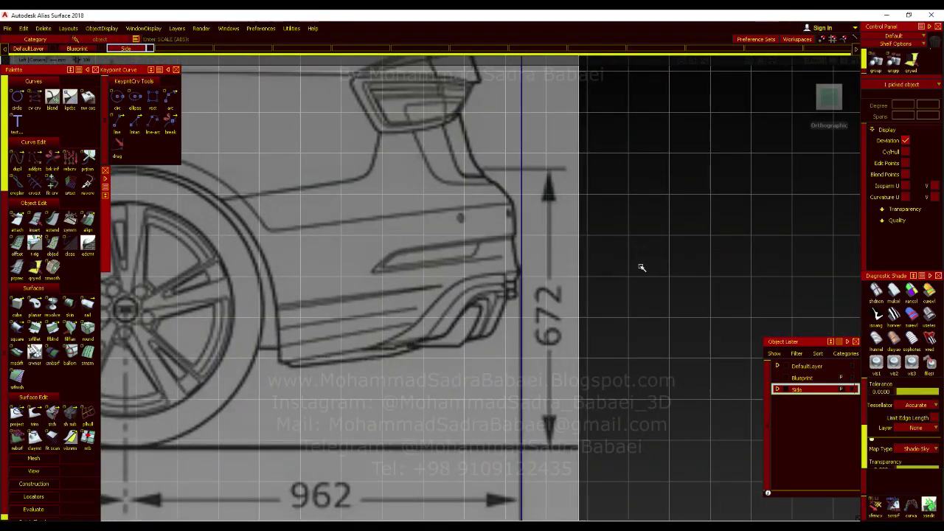
{"action": "left_click_drag", "start_coordinate": [643, 267], "coordinate": [644, 267]}
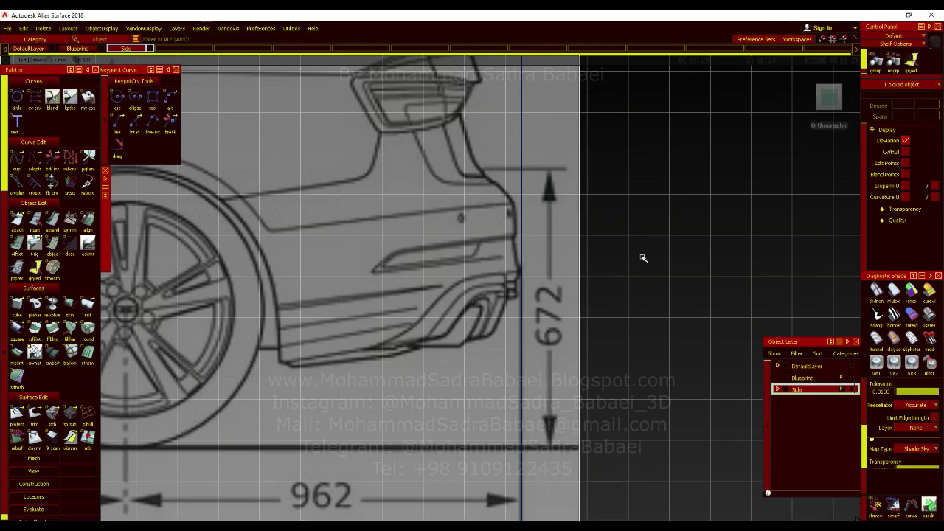
{"action": "left_click_drag", "start_coordinate": [644, 241], "coordinate": [645, 240]}
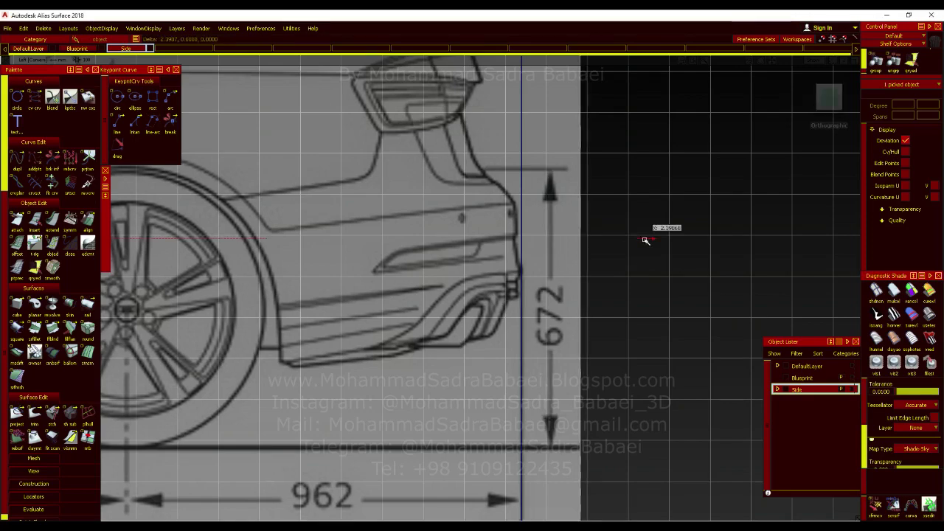
{"action": "middle_click_drag", "start_coordinate": [664, 318], "coordinate": [590, 298], "text": "alt+shift"}
{"action": "right_click_drag", "start_coordinate": [590, 297], "coordinate": [692, 235], "text": "alt+shift"}
{"action": "left_click_drag", "start_coordinate": [700, 237], "coordinate": [699, 236]}
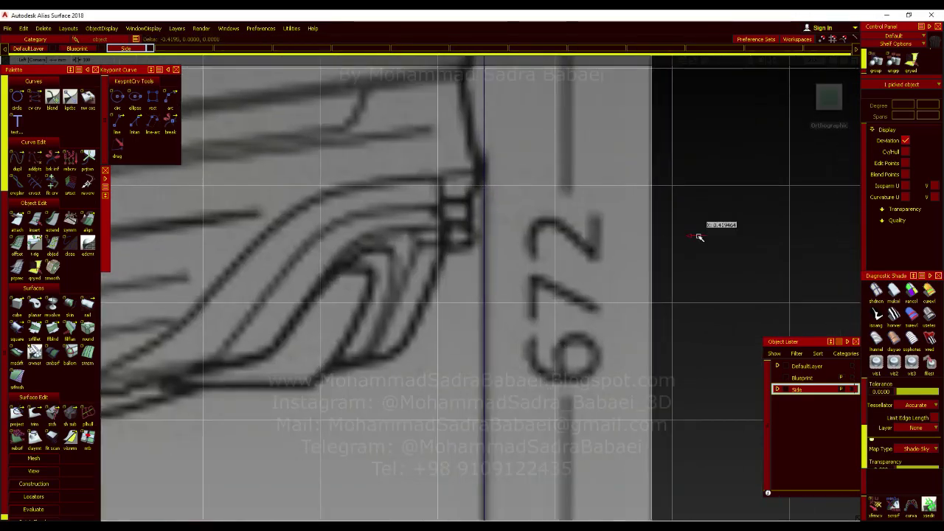
Move the scaled side-view canvas vertically so the blueprint's ground line lies exactly on the grid's horizontal axis
{"action": "right_click_drag", "start_coordinate": [698, 237], "coordinate": [436, 352], "text": "alt+shift"}
{"action": "middle_click_drag", "start_coordinate": [147, 325], "coordinate": [440, 314], "text": "alt+shift"}
{"action": "right_click_drag", "start_coordinate": [445, 369], "coordinate": [442, 397], "text": "alt+shift"}
{"action": "middle_click_drag", "start_coordinate": [445, 396], "coordinate": [430, 429], "text": "alt+shift"}
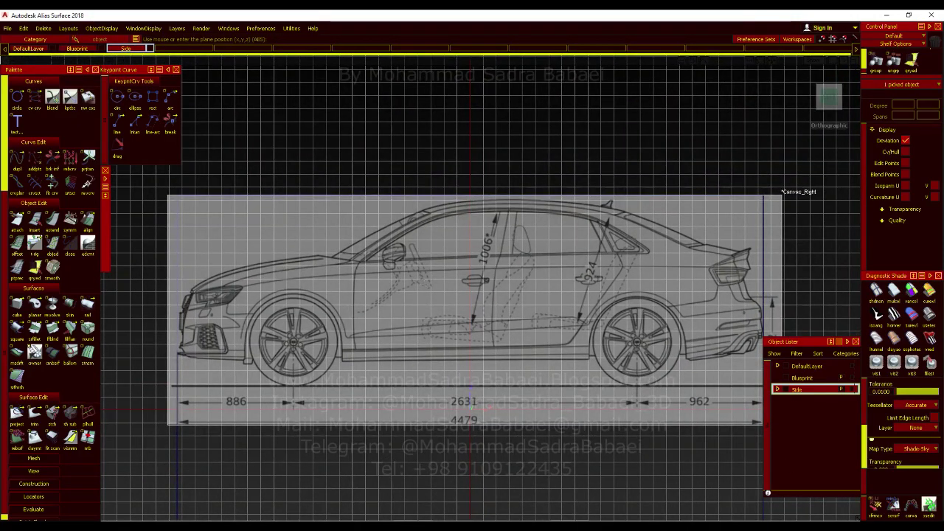
{"action": "right_click_drag", "start_coordinate": [413, 424], "coordinate": [391, 437], "text": "alt+shift"}
{"action": "middle_click_drag", "start_coordinate": [391, 436], "coordinate": [453, 280], "text": "alt+shift"}
{"action": "right_click_drag", "start_coordinate": [435, 281], "coordinate": [490, 321], "text": "alt+shift"}
{"action": "middle_click_drag", "start_coordinate": [479, 328], "coordinate": [516, 418], "text": "alt+shift"}
{"action": "middle_click_drag", "start_coordinate": [483, 372], "coordinate": [483, 338], "text": "ctrl+shift"}
{"action": "right_click_drag", "start_coordinate": [487, 359], "coordinate": [484, 340]}
{"action": "left_click_drag", "start_coordinate": [483, 340], "coordinate": [482, 415]}
{"action": "middle_click_drag", "start_coordinate": [449, 392], "coordinate": [736, 414], "text": "alt+shift"}
{"action": "right_click_drag", "start_coordinate": [664, 404], "coordinate": [126, 363], "text": "alt+shift"}
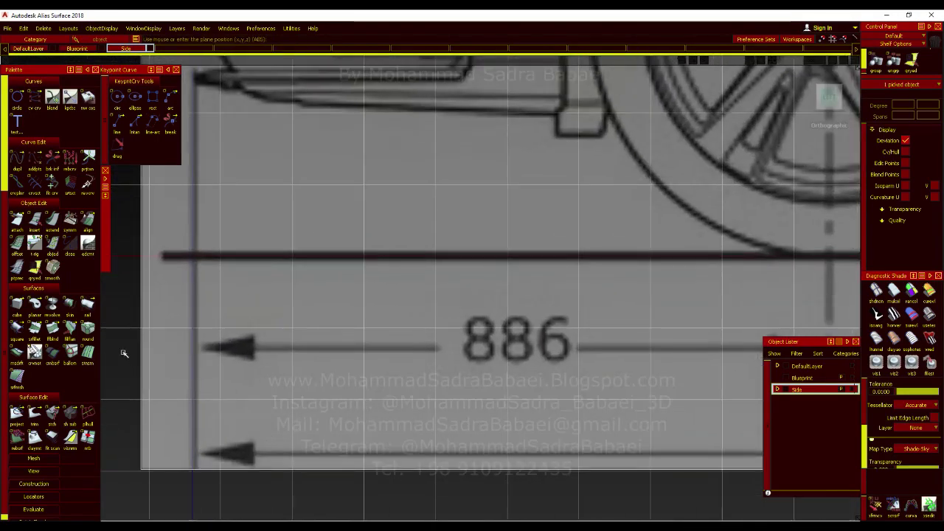
{"action": "right_click_drag", "start_coordinate": [118, 324], "coordinate": [119, 327]}
Deselect and reselect the side-view canvas, and examine its placement on the grid in a perspective view
{"action": "right_click_drag", "start_coordinate": [317, 323], "coordinate": [584, 298], "text": "alt+shift"}
{"action": "middle_click_drag", "start_coordinate": [584, 298], "coordinate": [333, 399], "text": "alt+shift"}
{"action": "left_click_drag", "start_coordinate": [440, 304], "coordinate": [443, 340], "text": "ctrl+shift"}
{"action": "middle_click_drag", "start_coordinate": [329, 260], "coordinate": [459, 235], "text": "alt+shift"}
{"action": "left_click_drag", "start_coordinate": [459, 235], "coordinate": [459, 198], "text": "ctrl+shift"}
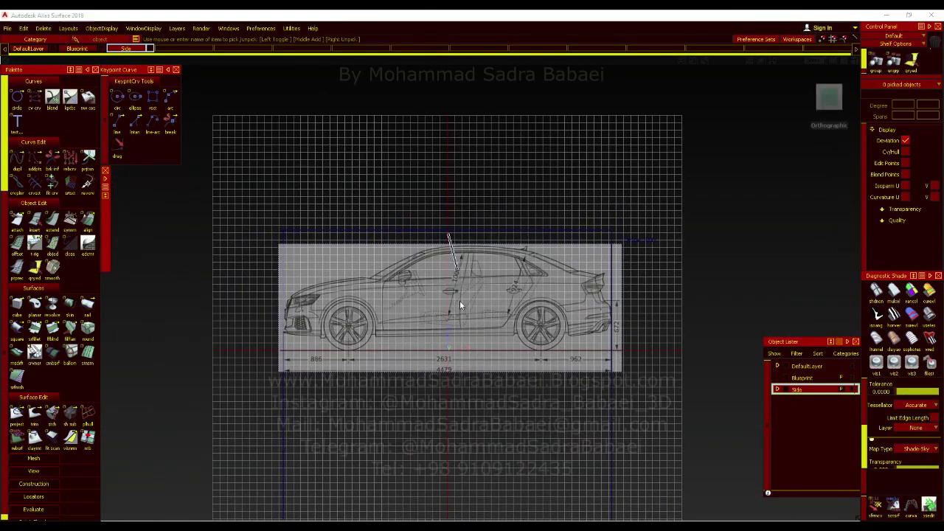
{"action": "left_click", "coordinate": [458, 245]}
{"action": "key", "text": "F8"}
{"action": "left_click_drag", "start_coordinate": [443, 313], "coordinate": [358, 338], "text": "alt+shift"}
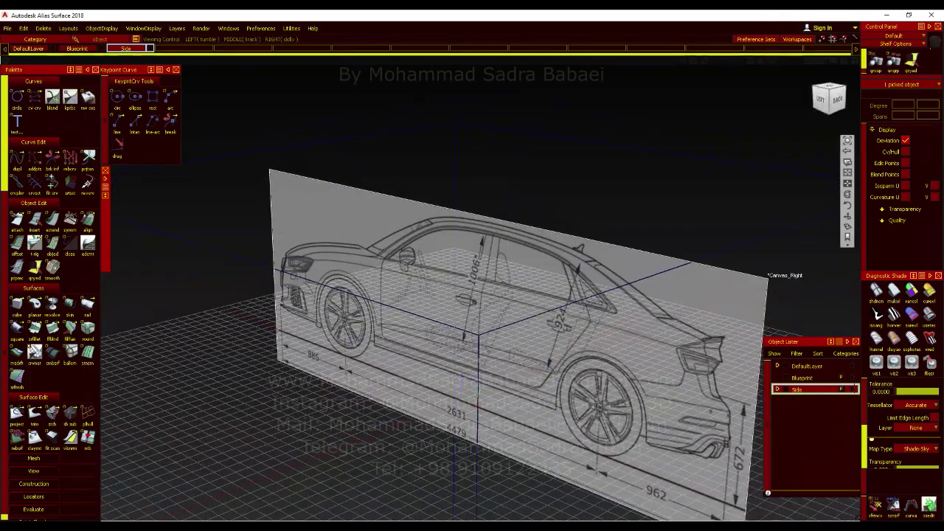
Create a new layer named Top, deselect the side-view canvas and switch to the orthographic top view
{"action": "left_click", "coordinate": [177, 28]}
{"action": "left_click", "coordinate": [176, 45]}
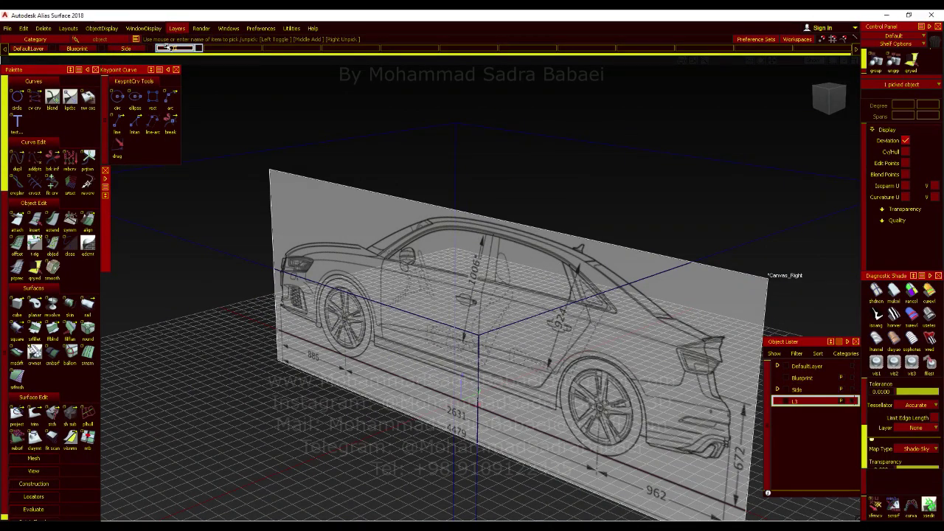
{"action": "left_click_drag", "start_coordinate": [327, 258], "coordinate": [683, 260], "text": "ctrl+shift"}
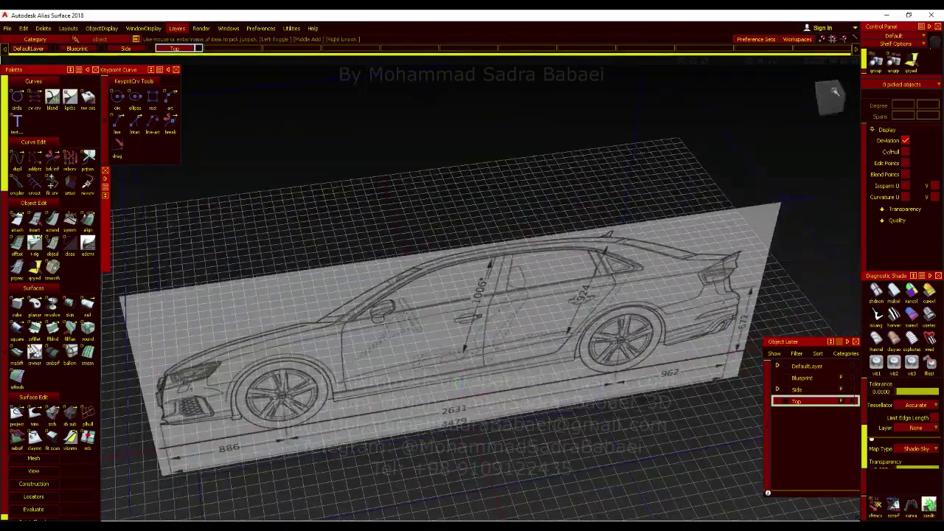
{"action": "left_click", "coordinate": [829, 90]}
{"action": "middle_click_drag", "start_coordinate": [570, 248], "coordinate": [586, 211], "text": "alt+shift"}
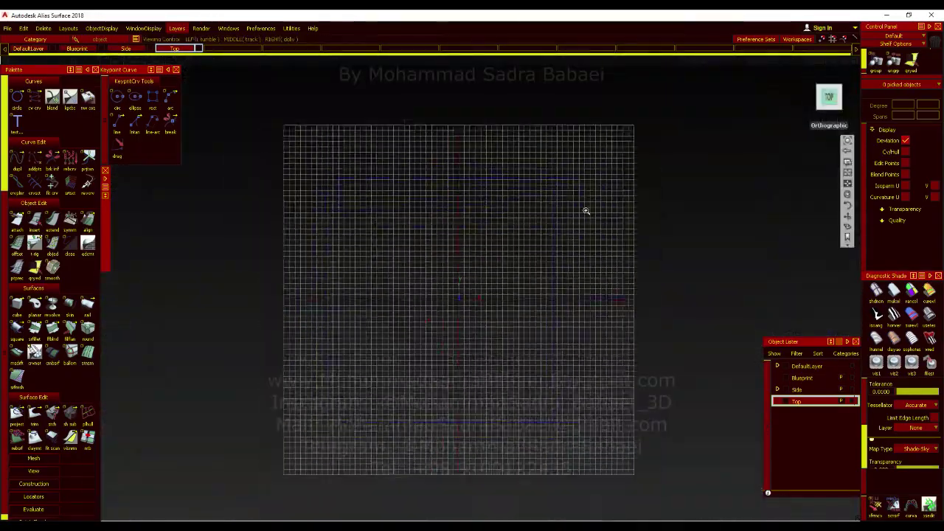
{"action": "right_click_drag", "start_coordinate": [586, 211], "coordinate": [553, 292], "text": "alt+shift"}
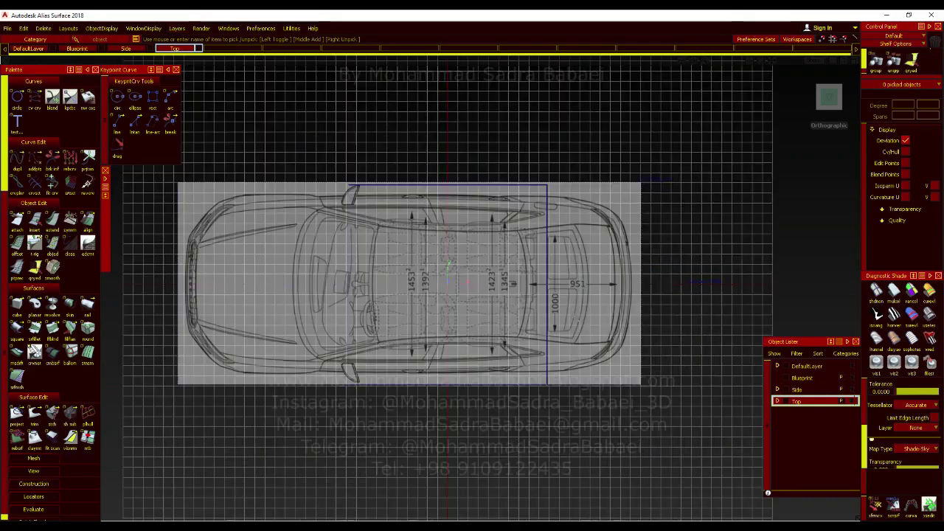
Select the reference cube enclosing the side and top canvases in perspective, shade it and delete it
{"action": "left_click_drag", "start_coordinate": [480, 214], "coordinate": [449, 112], "text": "alt+shift"}
{"action": "left_click_drag", "start_coordinate": [447, 204], "coordinate": [445, 180], "text": "ctrl+shift"}
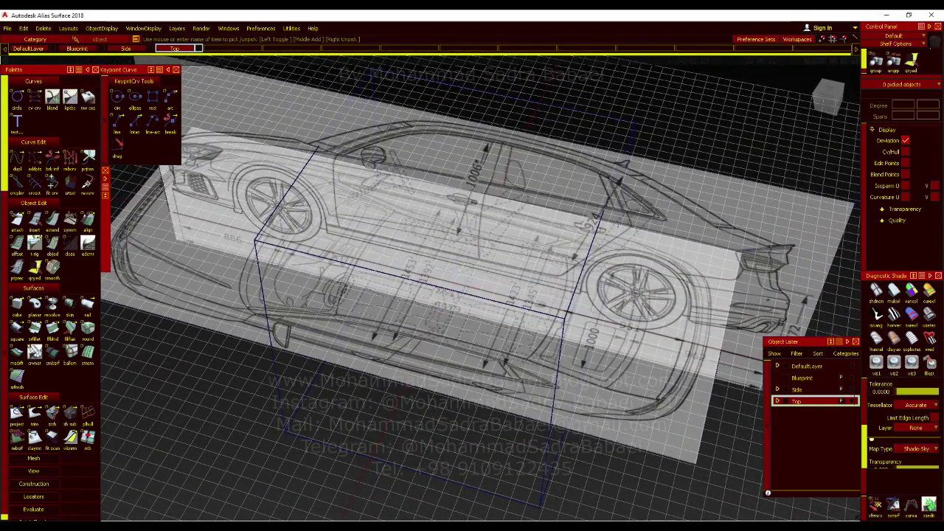
{"action": "left_click_drag", "start_coordinate": [346, 255], "coordinate": [253, 264], "text": "alt+shift"}
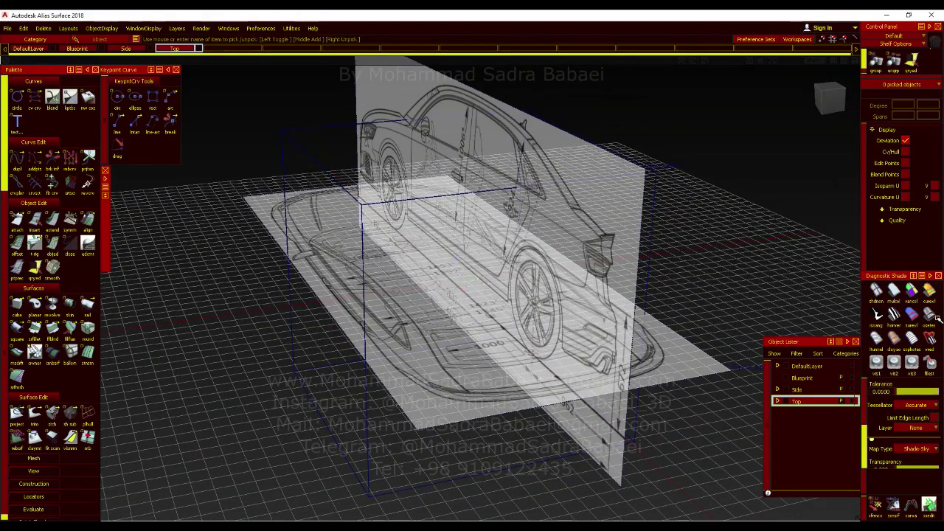
{"action": "left_click", "coordinate": [930, 317]}
{"action": "left_click", "coordinate": [366, 416]}
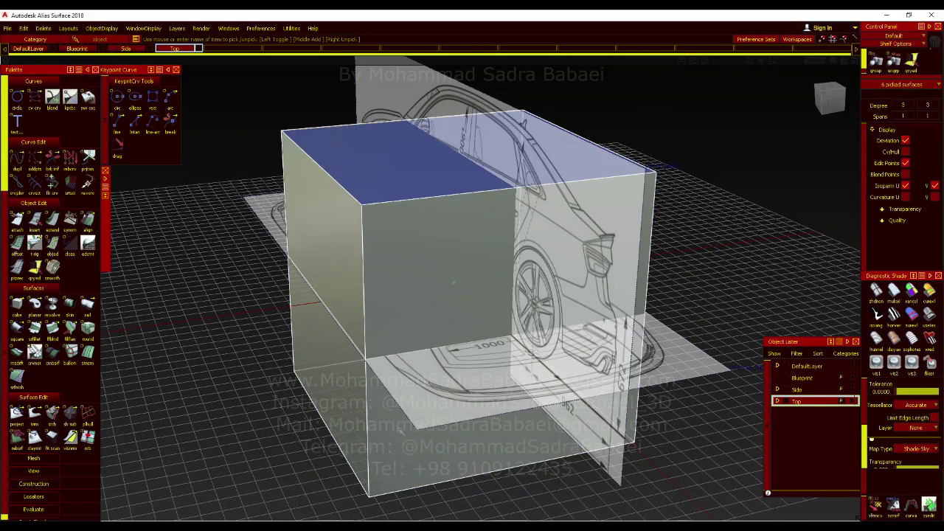
{"action": "key", "text": "Delete"}
{"action": "left_click_drag", "start_coordinate": [465, 316], "coordinate": [565, 310], "text": "alt+shift"}
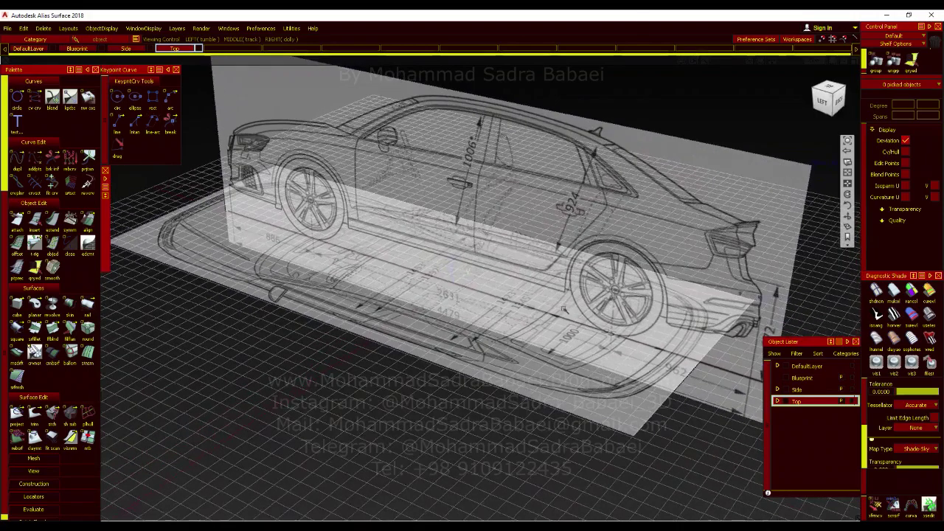
Select the side-view canvas in perspective and shift it along the car's length toward alignment with the top-view canvas
{"action": "left_click_drag", "start_coordinate": [441, 311], "coordinate": [521, 295], "text": "alt+shift"}
{"action": "left_click_drag", "start_coordinate": [523, 235], "coordinate": [531, 187], "text": "ctrl+shift"}
{"action": "left_click_drag", "start_coordinate": [496, 70], "coordinate": [543, 101]}
{"action": "left_click", "coordinate": [830, 100], "text": "alt+shift"}
{"action": "middle_click_drag", "start_coordinate": [437, 329], "coordinate": [456, 371], "text": "alt+shift"}
{"action": "left_click_drag", "start_coordinate": [509, 247], "coordinate": [518, 313], "text": "alt+shift"}
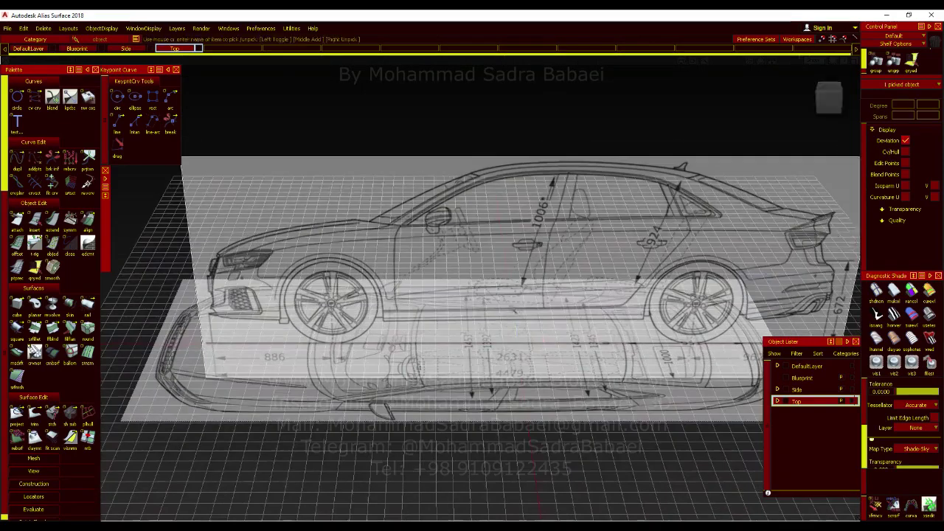
{"action": "middle_click_drag", "start_coordinate": [431, 132], "coordinate": [431, 101], "text": "ctrl+shift"}
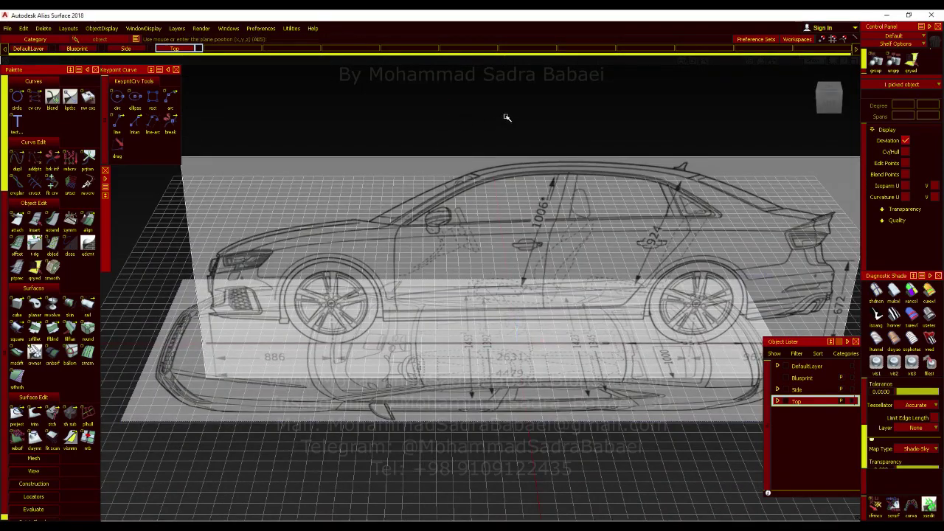
{"action": "mouse_move", "coordinate": [550, 118]}
{"action": "left_mouse_down"}
{"action": "mouse_move", "coordinate": [512, 116]}
{"action": "mouse_move", "coordinate": [524, 132]}
{"action": "mouse_move", "coordinate": [515, 135]}
{"action": "left_mouse_up"}
Nudge the side-view canvas lengthwise so its front bumper lines up with the front end of the top-view blueprint
{"action": "left_click_drag", "start_coordinate": [491, 332], "coordinate": [545, 306], "text": "alt+shift"}
{"action": "middle_click_drag", "start_coordinate": [544, 305], "coordinate": [606, 280], "text": "alt+shift"}
{"action": "left_click_drag", "start_coordinate": [606, 280], "coordinate": [543, 310], "text": "alt+shift"}
{"action": "middle_click_drag", "start_coordinate": [325, 343], "coordinate": [415, 308], "text": "alt+shift"}
{"action": "right_click_drag", "start_coordinate": [414, 309], "coordinate": [422, 307], "text": "alt+shift"}
{"action": "middle_click_drag", "start_coordinate": [311, 355], "coordinate": [410, 327], "text": "alt+shift"}
{"action": "right_click_drag", "start_coordinate": [410, 327], "coordinate": [573, 287], "text": "alt+shift"}
{"action": "left_click_drag", "start_coordinate": [496, 295], "coordinate": [449, 288], "text": "alt+shift"}
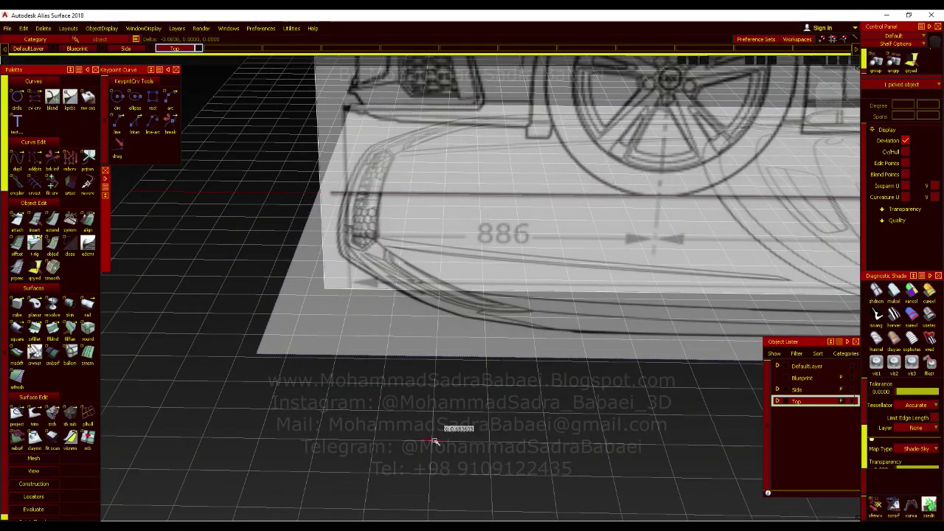
{"action": "left_click_drag", "start_coordinate": [428, 435], "coordinate": [453, 433], "text": "alt+shift"}
{"action": "mouse_move", "coordinate": [244, 368]}
{"action": "left_mouse_down"}
{"action": "mouse_move", "coordinate": [253, 369]}
{"action": "mouse_move", "coordinate": [236, 369]}
{"action": "mouse_move", "coordinate": [248, 370]}
{"action": "left_mouse_up"}
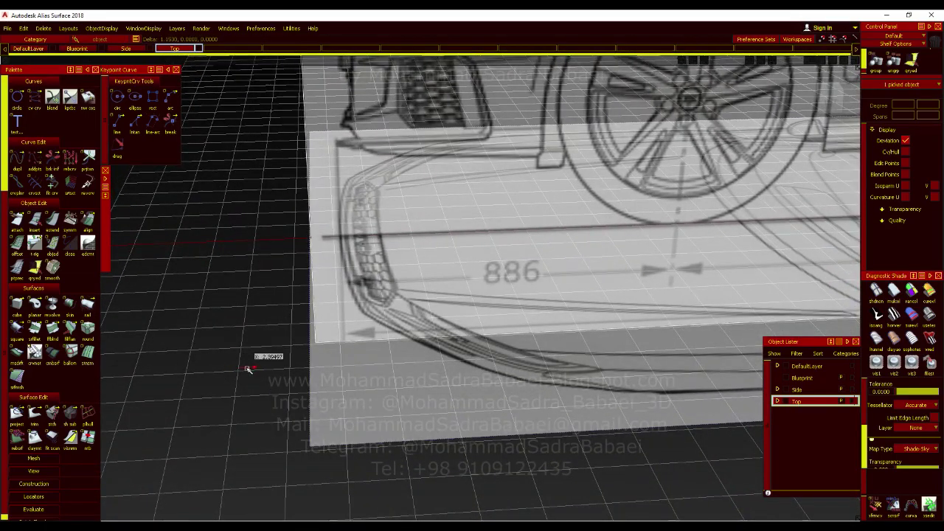
Refine the side-view canvas's lengthwise position at the front grille, using a close-up of the angled view between top and left
{"action": "right_click_drag", "start_coordinate": [248, 369], "coordinate": [487, 414], "text": "alt+shift"}
{"action": "middle_click_drag", "start_coordinate": [296, 383], "coordinate": [326, 291], "text": "alt+shift"}
{"action": "right_click_drag", "start_coordinate": [325, 291], "coordinate": [299, 402], "text": "alt+shift"}
{"action": "left_click_drag", "start_coordinate": [298, 402], "coordinate": [317, 380], "text": "alt+shift"}
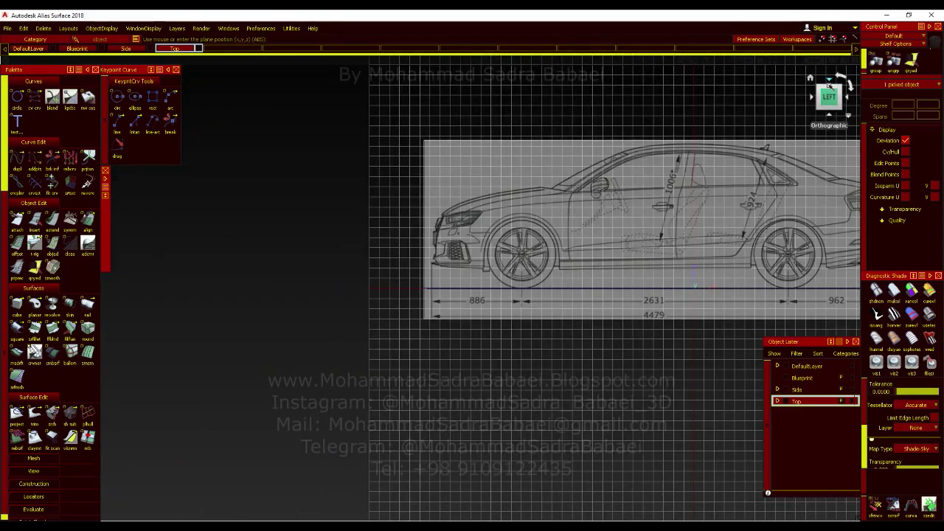
{"action": "left_click", "coordinate": [828, 100]}
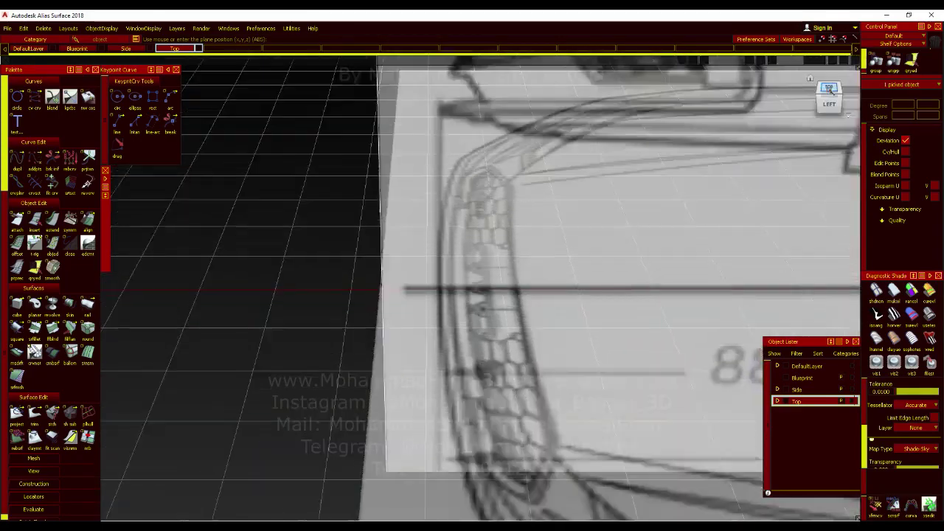
{"action": "left_click", "coordinate": [831, 107]}
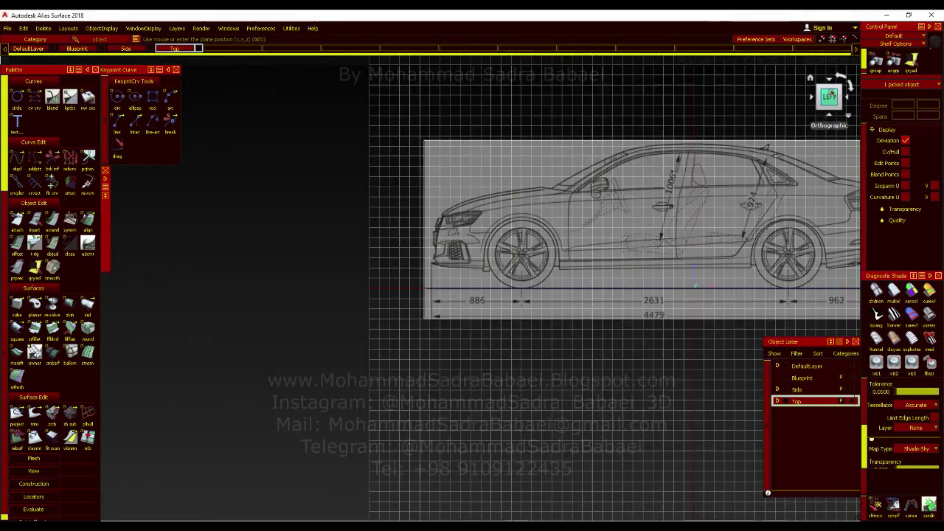
{"action": "left_click", "coordinate": [832, 90]}
{"action": "right_click_drag", "start_coordinate": [495, 331], "coordinate": [196, 370], "text": "alt+shift"}
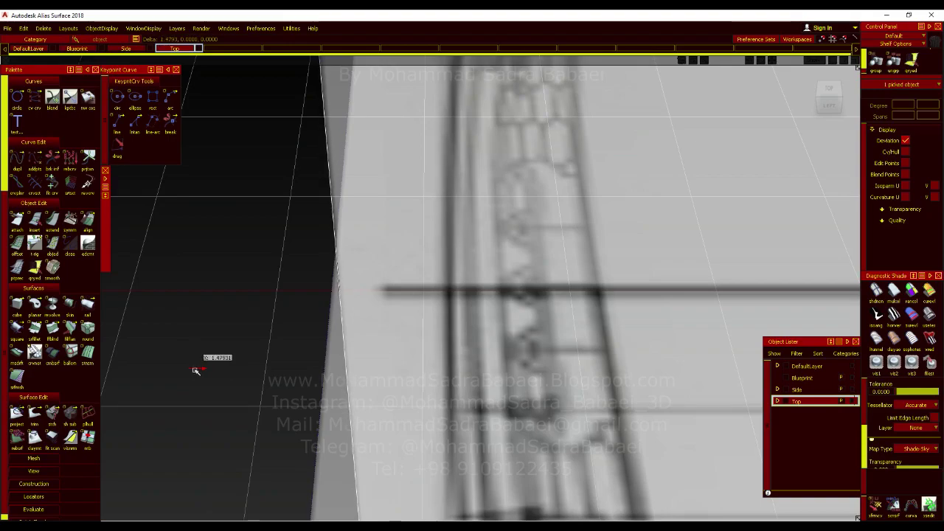
Examine how the side-view and top-view canvases line up at the car's front and rear ends
{"action": "right_click_drag", "start_coordinate": [203, 359], "coordinate": [482, 441], "text": "alt+shift"}
{"action": "middle_click_drag", "start_coordinate": [482, 442], "coordinate": [236, 391], "text": "alt+shift"}
{"action": "left_click_drag", "start_coordinate": [236, 391], "coordinate": [393, 381], "text": "alt+shift"}
{"action": "middle_click_drag", "start_coordinate": [393, 381], "coordinate": [755, 439], "text": "alt+shift"}
{"action": "left_click_drag", "start_coordinate": [668, 411], "coordinate": [838, 132], "text": "alt+shift"}
{"action": "left_click", "coordinate": [832, 94]}
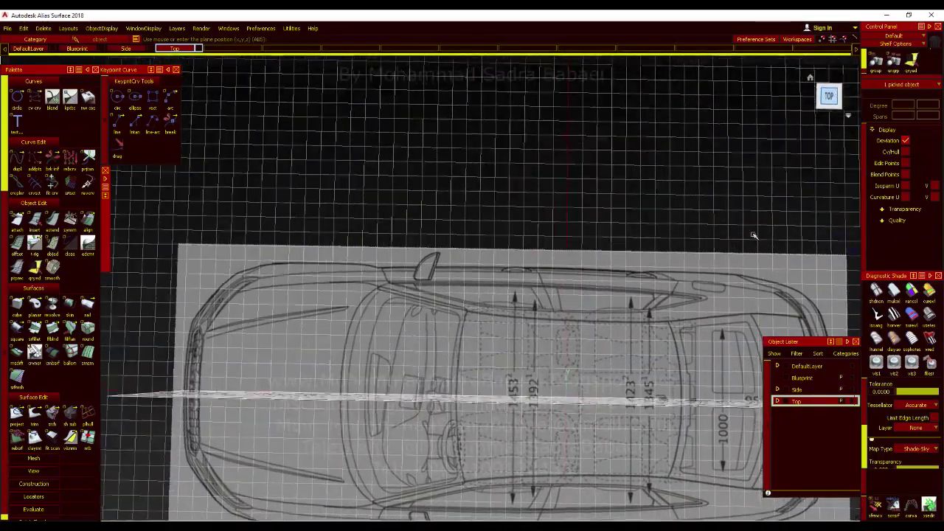
{"action": "left_click_drag", "start_coordinate": [751, 178], "coordinate": [659, 155], "text": "alt+shift"}
{"action": "left_click", "coordinate": [830, 107]}
{"action": "middle_click_drag", "start_coordinate": [676, 235], "coordinate": [645, 251], "text": "alt+shift"}
{"action": "scroll", "coordinate": [638, 255], "scroll_direction": "up", "scroll_amount": 4, "text": "alt+shift"}
{"action": "left_click_drag", "start_coordinate": [630, 272], "coordinate": [627, 328], "text": "alt+shift"}
{"action": "middle_click_drag", "start_coordinate": [628, 328], "coordinate": [627, 273], "text": "alt+shift"}
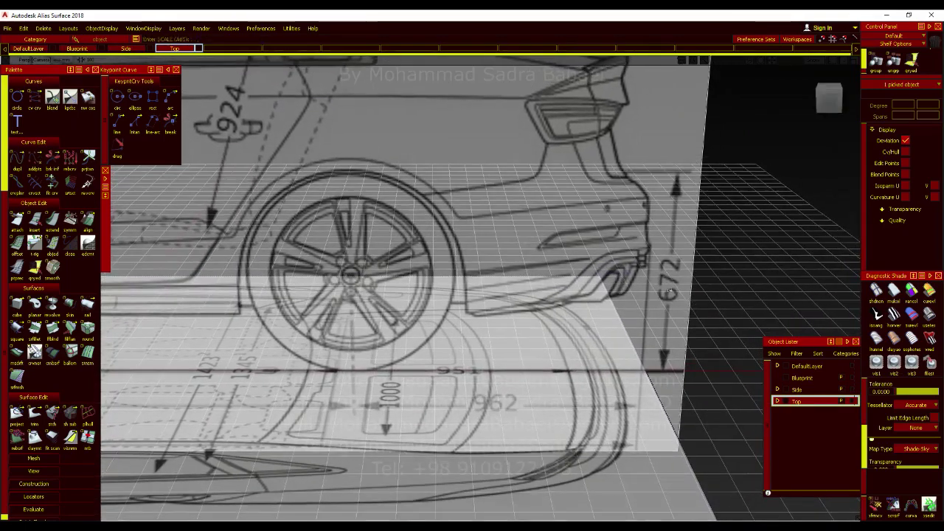
Refine the side-view canvas's lengthwise alignment with the top-view blueprint at the rear bumper
{"action": "left_click_drag", "start_coordinate": [771, 291], "coordinate": [500, 309]}
{"action": "left_click_drag", "start_coordinate": [481, 382], "coordinate": [572, 332], "text": "alt+shift"}
{"action": "left_click", "coordinate": [833, 93]}
{"action": "middle_click_drag", "start_coordinate": [622, 246], "coordinate": [613, 263], "text": "alt+shift"}
{"action": "right_click_drag", "start_coordinate": [638, 156], "coordinate": [721, 275], "text": "alt+shift"}
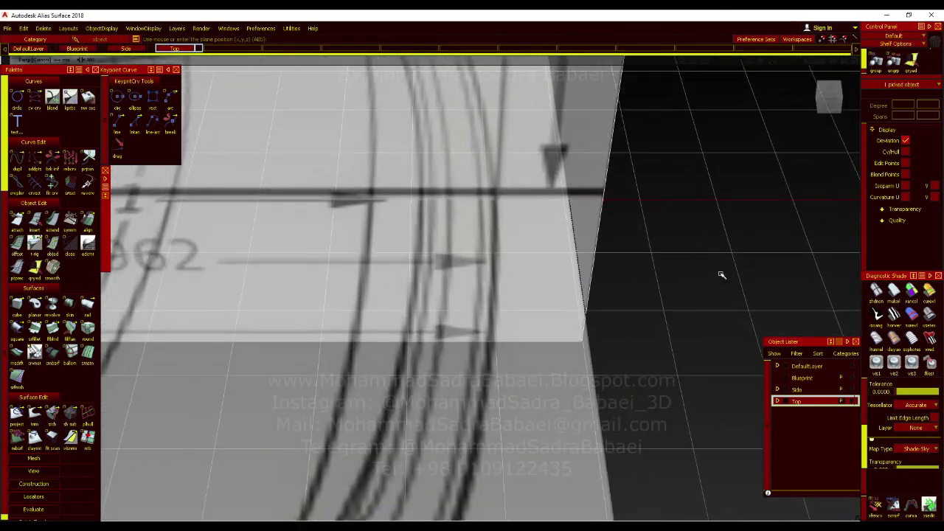
{"action": "mouse_move", "coordinate": [716, 274]}
{"action": "left_mouse_down"}
{"action": "mouse_move", "coordinate": [729, 274]}
{"action": "mouse_move", "coordinate": [720, 275]}
{"action": "left_mouse_up"}
Compare the front bumper and grille outlines of the side-view and top-view canvases up close
{"action": "right_click_drag", "start_coordinate": [719, 274], "coordinate": [521, 360], "text": "alt+shift"}
{"action": "middle_click_drag", "start_coordinate": [296, 306], "coordinate": [627, 284], "text": "alt+shift"}
{"action": "right_click_drag", "start_coordinate": [616, 277], "coordinate": [505, 435], "text": "alt+shift"}
{"action": "middle_click_drag", "start_coordinate": [504, 435], "coordinate": [462, 429], "text": "alt+shift"}
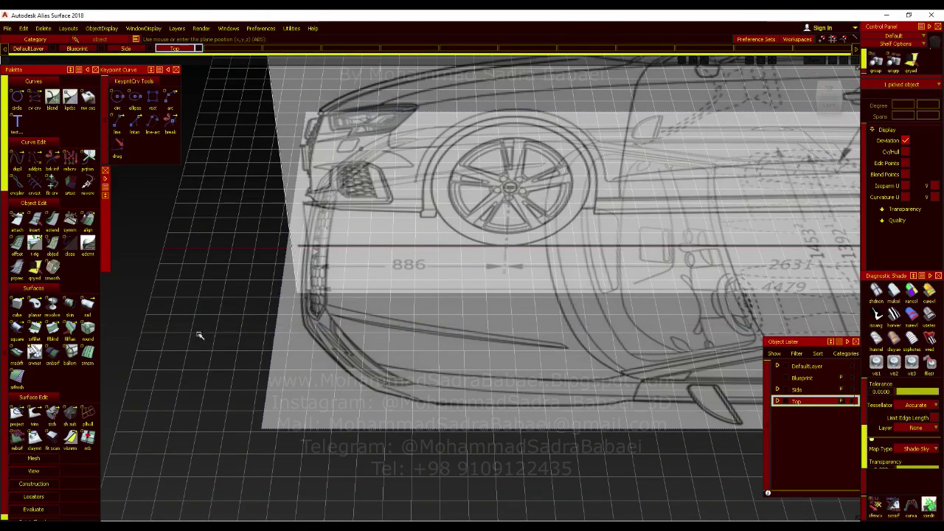
{"action": "left_click_drag", "start_coordinate": [240, 361], "coordinate": [209, 359], "text": "alt+shift"}
{"action": "middle_click_drag", "start_coordinate": [209, 358], "coordinate": [265, 354], "text": "alt+shift"}
{"action": "right_click_drag", "start_coordinate": [265, 354], "coordinate": [648, 268], "text": "alt+shift"}
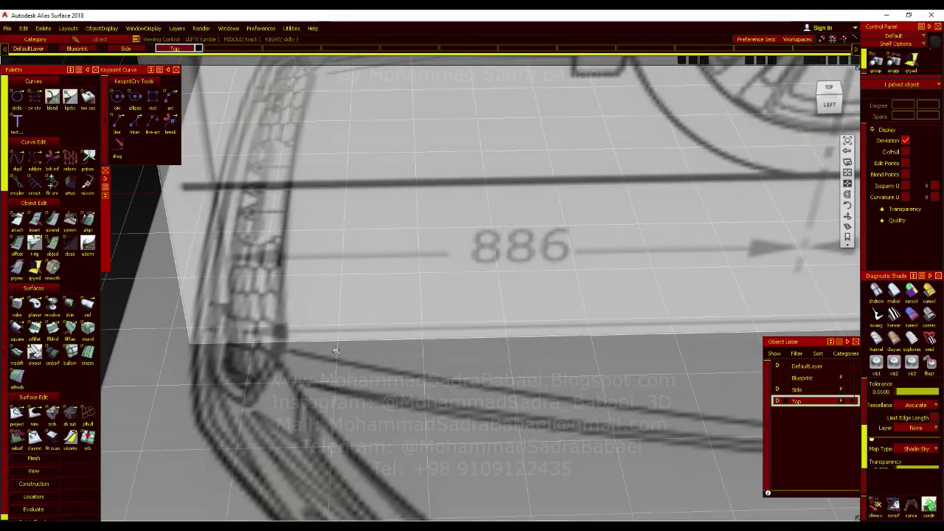
{"action": "right_click_drag", "start_coordinate": [335, 351], "coordinate": [219, 409], "text": "alt+shift"}
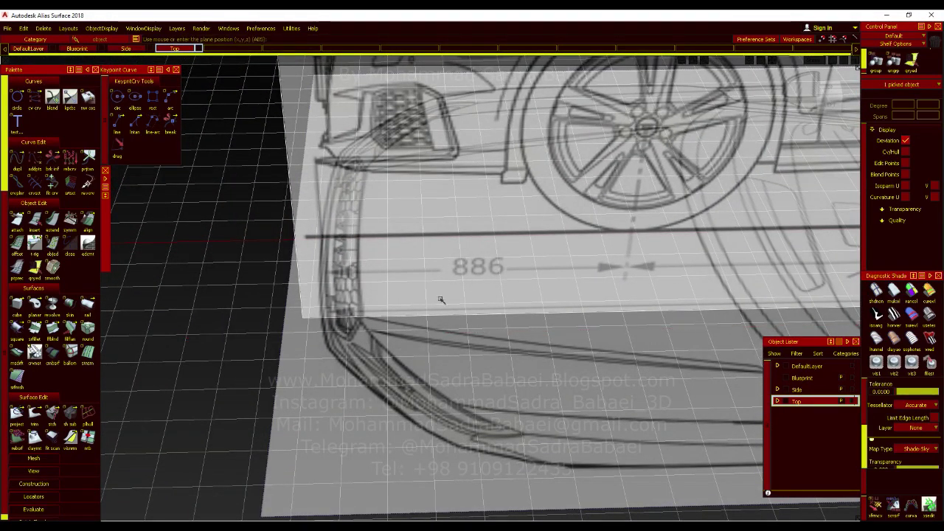
{"action": "right_click_drag", "start_coordinate": [539, 326], "coordinate": [477, 366], "text": "alt+shift"}
{"action": "middle_click_drag", "start_coordinate": [154, 378], "coordinate": [3, 396], "text": "alt+shift"}
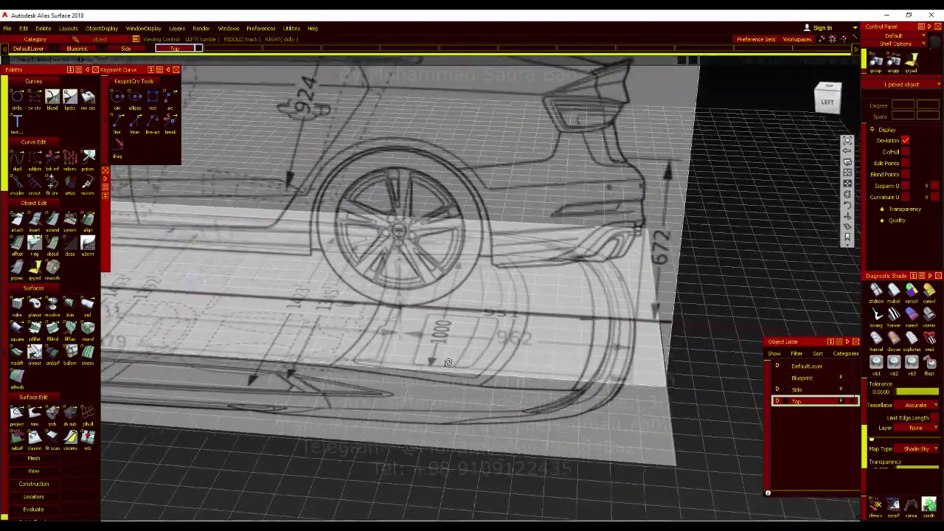
Nudge the side-view canvas slightly lengthwise to match the top-view outline at the rear bumper, comparing both ends of the car
{"action": "left_click_drag", "start_coordinate": [448, 363], "coordinate": [457, 367], "text": "alt+shift"}
{"action": "middle_click_drag", "start_coordinate": [206, 354], "coordinate": [189, 355], "text": "alt+shift"}
{"action": "right_click_drag", "start_coordinate": [189, 355], "coordinate": [567, 371], "text": "alt+shift"}
{"action": "middle_click_drag", "start_coordinate": [567, 370], "coordinate": [506, 376], "text": "alt+shift"}
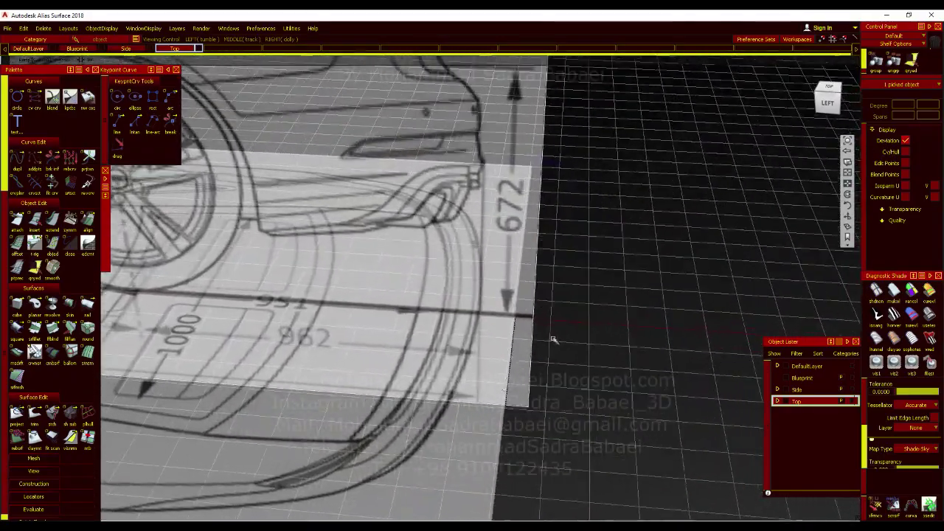
{"action": "left_click", "coordinate": [827, 103]}
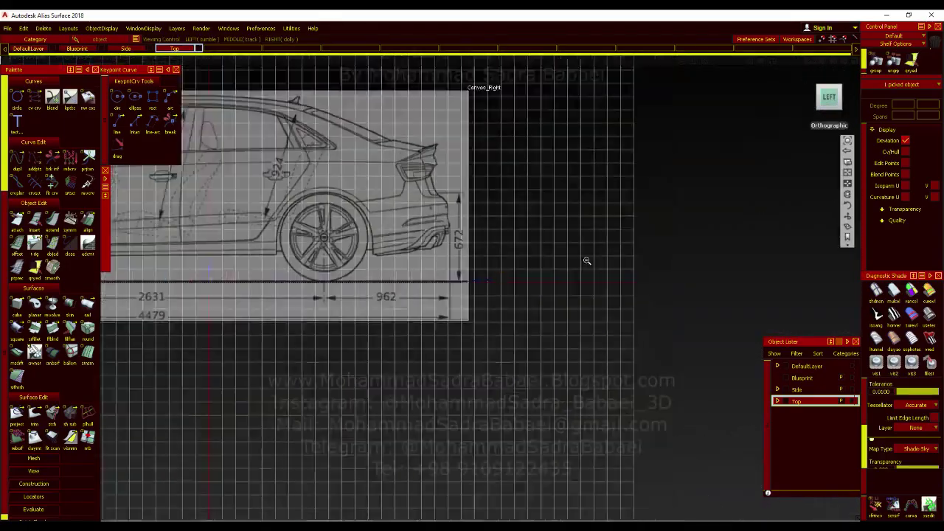
{"action": "middle_click_drag", "start_coordinate": [568, 273], "coordinate": [419, 270], "text": "alt+shift"}
{"action": "left_click_drag", "start_coordinate": [419, 270], "coordinate": [405, 400], "text": "alt+shift"}
{"action": "right_click_drag", "start_coordinate": [509, 158], "coordinate": [796, 172], "text": "alt+shift"}
{"action": "middle_click_drag", "start_coordinate": [405, 383], "coordinate": [520, 273], "text": "alt+shift"}
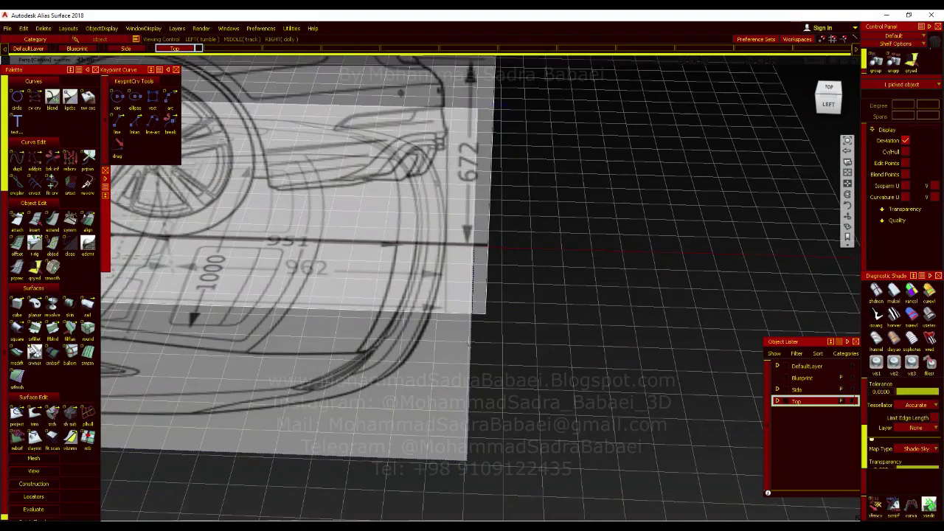
{"action": "left_click_drag", "start_coordinate": [517, 288], "coordinate": [509, 318], "text": "alt+shift"}
{"action": "right_click_drag", "start_coordinate": [502, 188], "coordinate": [583, 186], "text": "alt+shift"}
{"action": "middle_click_drag", "start_coordinate": [586, 187], "coordinate": [558, 318], "text": "alt+shift"}
{"action": "left_click_drag", "start_coordinate": [569, 285], "coordinate": [567, 286]}
{"action": "right_click_drag", "start_coordinate": [561, 255], "coordinate": [484, 361], "text": "alt+shift"}
{"action": "middle_click_drag", "start_coordinate": [485, 361], "coordinate": [914, 360], "text": "alt+shift"}
{"action": "middle_click_drag", "start_coordinate": [243, 317], "coordinate": [801, 319], "text": "alt+shift"}
{"action": "left_click_drag", "start_coordinate": [447, 363], "coordinate": [426, 371], "text": "alt+shift"}
Save the scene as RS3-Sedan-Alias in the Audi RS3 2018 folder
{"action": "key", "text": "shift+ctrl+s"}
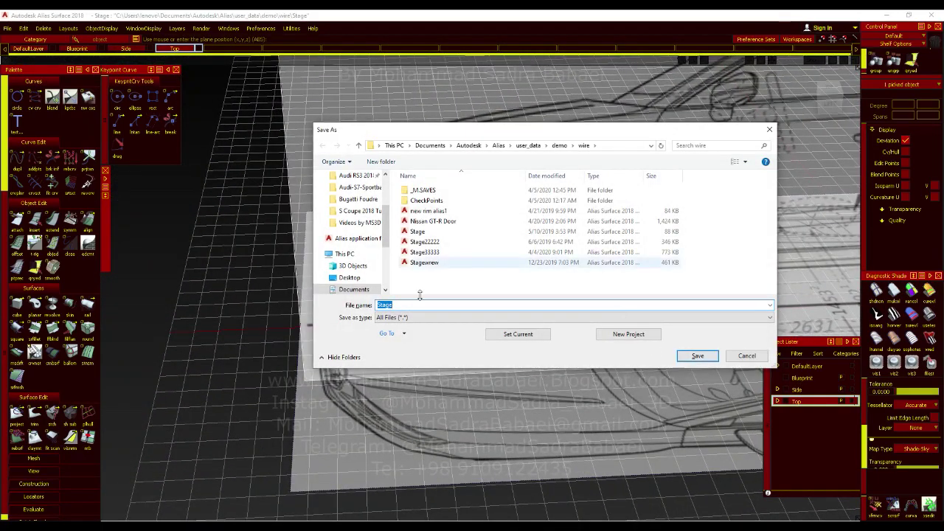
{"action": "left_click", "coordinate": [738, 357]}
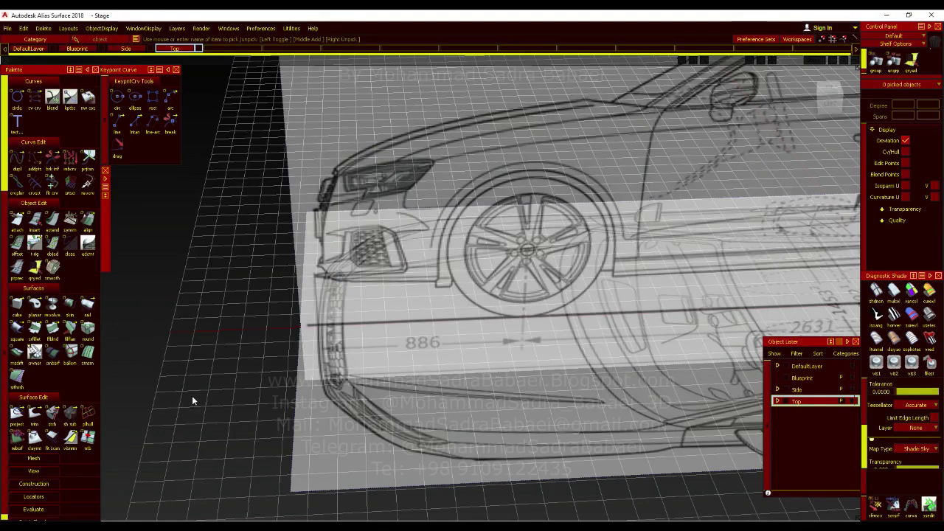
{"action": "key", "text": "shift+ctrl+s"}
{"action": "scroll", "coordinate": [358, 190], "scroll_direction": "up", "scroll_amount": 2}
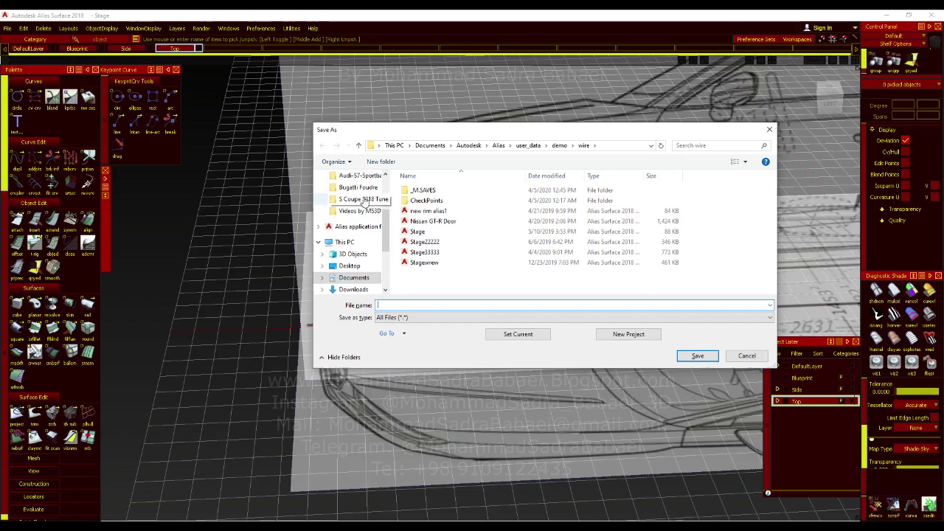
{"action": "scroll", "coordinate": [346, 178], "scroll_direction": "up", "scroll_amount": 1}
{"action": "left_click", "coordinate": [356, 187]}
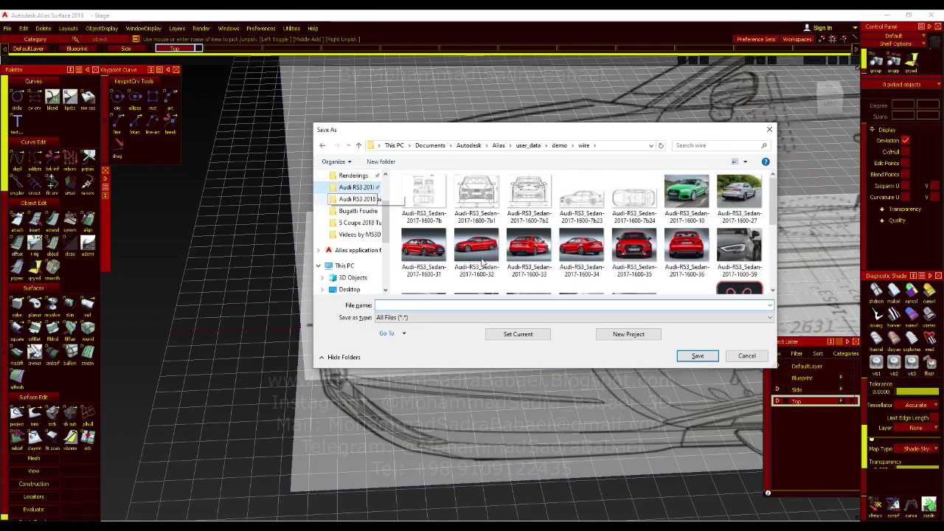
{"action": "scroll", "coordinate": [599, 284], "scroll_direction": "down", "scroll_amount": 3}
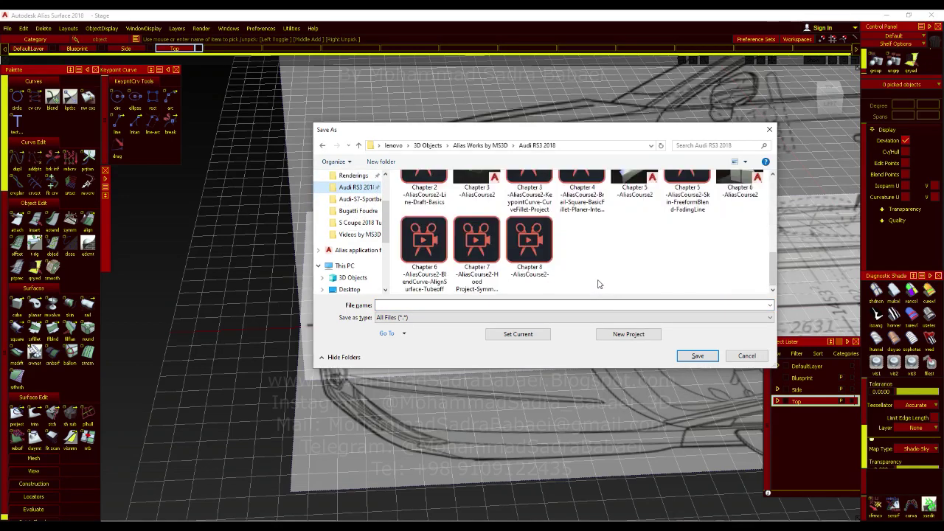
{"action": "left_click", "coordinate": [538, 306]}
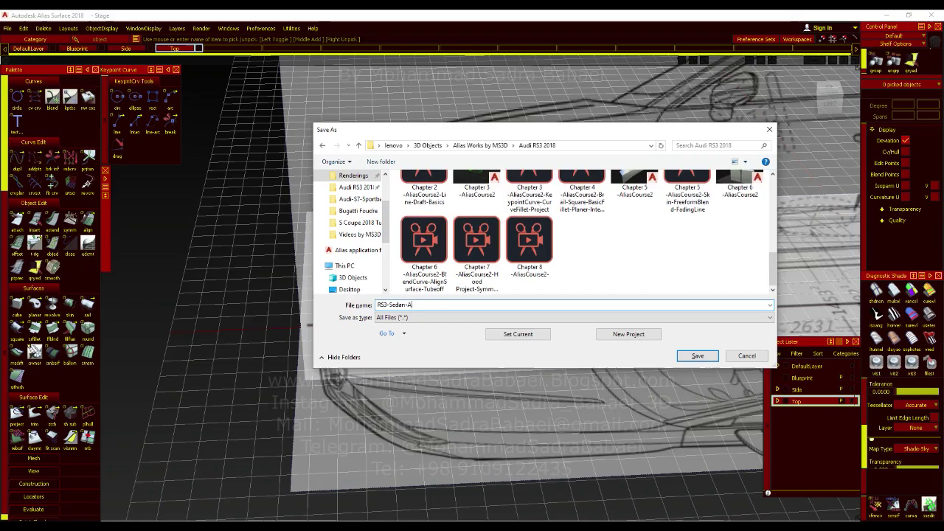
{"action": "key", "text": "Return"}
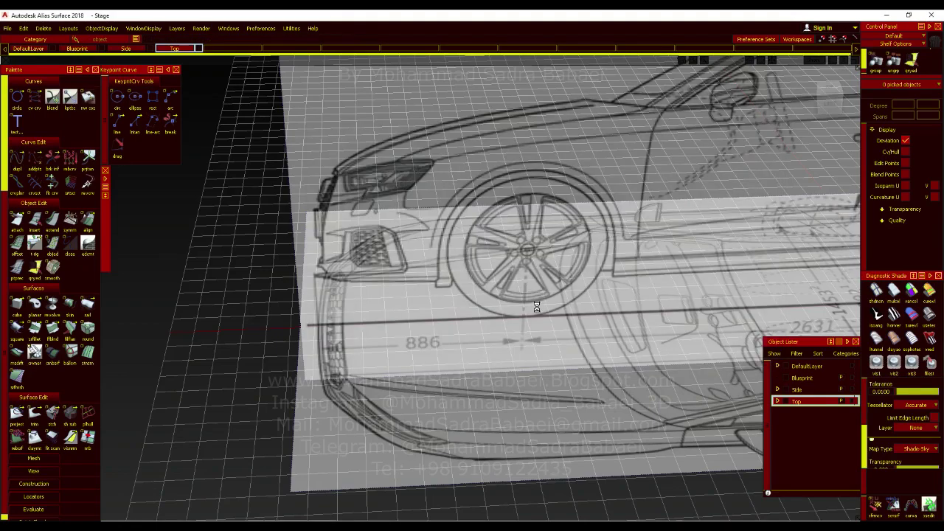
Clear the selection, inspect the aligned side and top canvases together in perspective and save the scene again
{"action": "right_click_drag", "start_coordinate": [542, 309], "coordinate": [526, 293], "text": "alt+shift"}
{"action": "left_click_drag", "start_coordinate": [526, 293], "coordinate": [426, 229], "text": "alt+shift"}
{"action": "left_click_drag", "start_coordinate": [425, 229], "coordinate": [426, 182], "text": "ctrl+shift"}
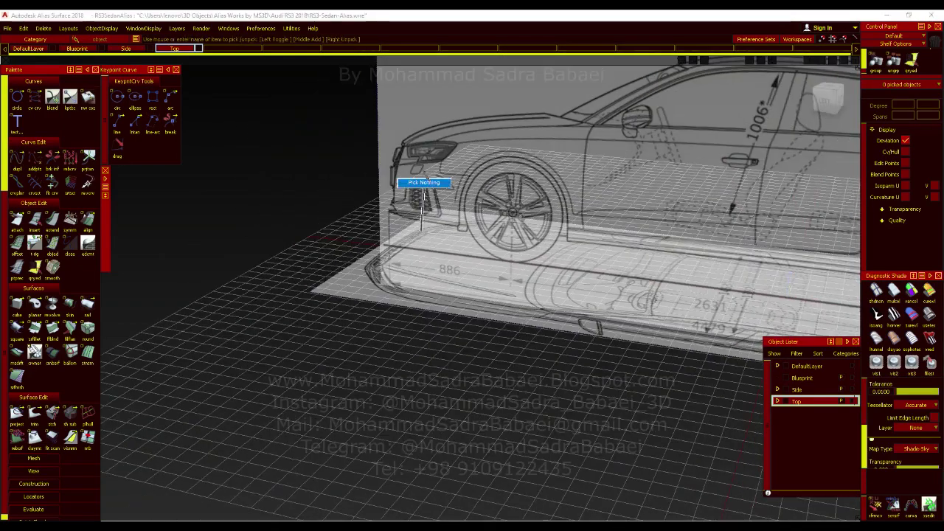
{"action": "left_click", "coordinate": [826, 100]}
{"action": "left_click_drag", "start_coordinate": [611, 283], "coordinate": [268, 335], "text": "alt+shift"}
{"action": "left_click_drag", "start_coordinate": [407, 269], "coordinate": [560, 497], "text": "alt+shift"}
{"action": "left_click_drag", "start_coordinate": [542, 459], "coordinate": [555, 387], "text": "alt+shift"}
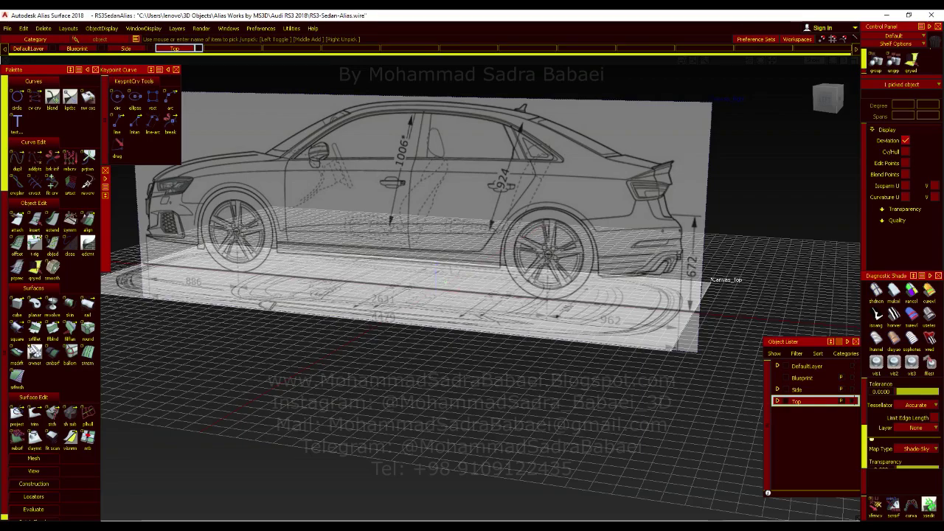
{"action": "left_click_drag", "start_coordinate": [501, 283], "coordinate": [452, 315], "text": "alt+shift"}
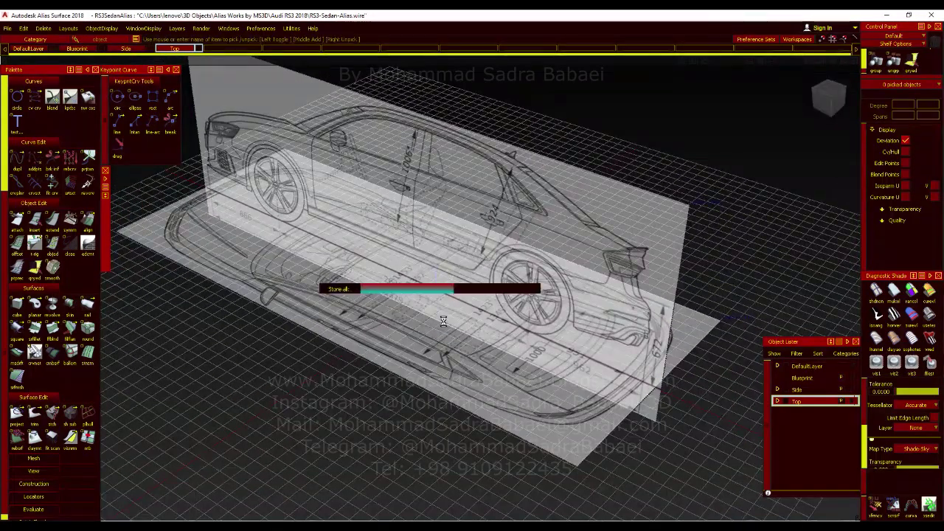
{"action": "left_click", "coordinate": [825, 102]}
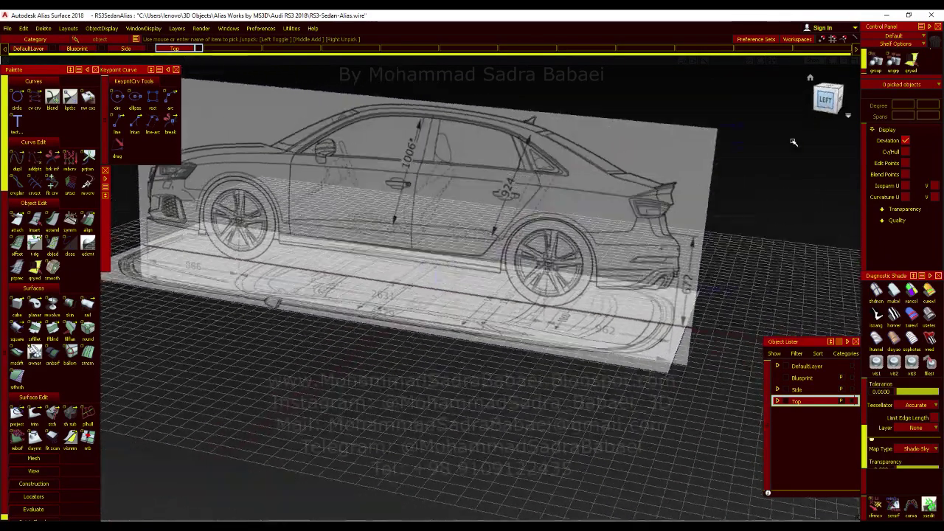
Pick the side-view canvas in the left view and nudge it down so its ground line sits on the horizontal origin axis
{"action": "middle_click_drag", "start_coordinate": [648, 256], "coordinate": [533, 288], "text": "alt+shift"}
{"action": "right_click_drag", "start_coordinate": [653, 150], "coordinate": [560, 202], "text": "alt+shift"}
{"action": "middle_click_drag", "start_coordinate": [513, 301], "coordinate": [722, 260], "text": "alt+shift"}
{"action": "left_click_drag", "start_coordinate": [635, 166], "coordinate": [634, 126], "text": "ctrl+shift"}
{"action": "left_click", "coordinate": [687, 157]}
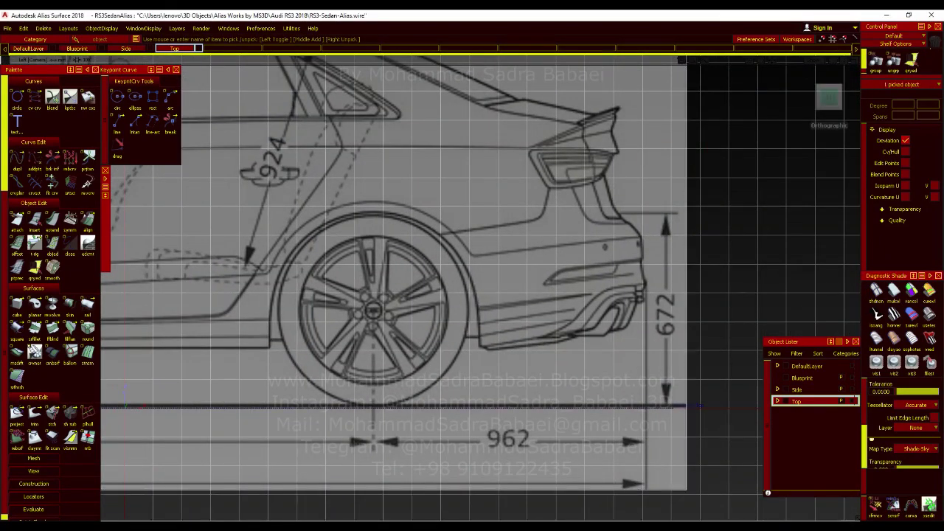
{"action": "left_click_drag", "start_coordinate": [734, 216], "coordinate": [734, 230], "text": "ctrl+shift"}
{"action": "right_click_drag", "start_coordinate": [734, 229], "coordinate": [735, 232]}
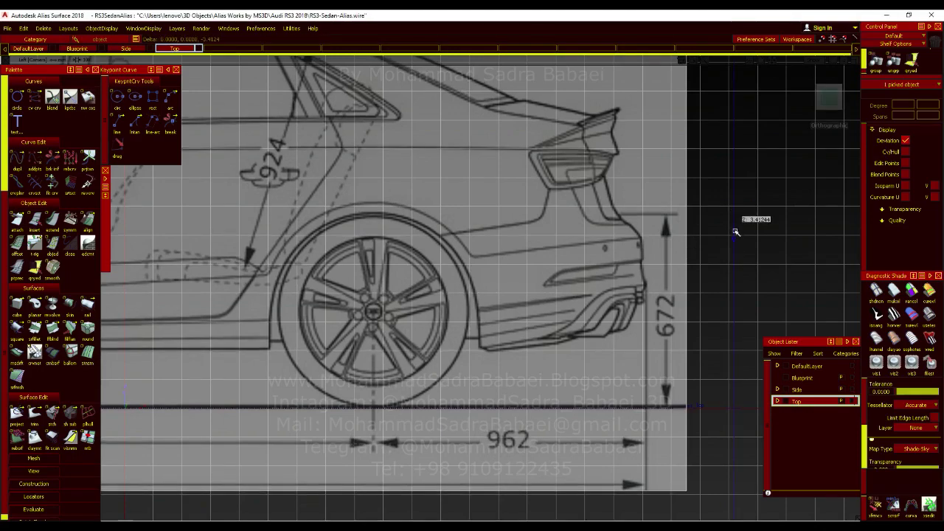
{"action": "left_click_drag", "start_coordinate": [735, 232], "coordinate": [736, 233]}
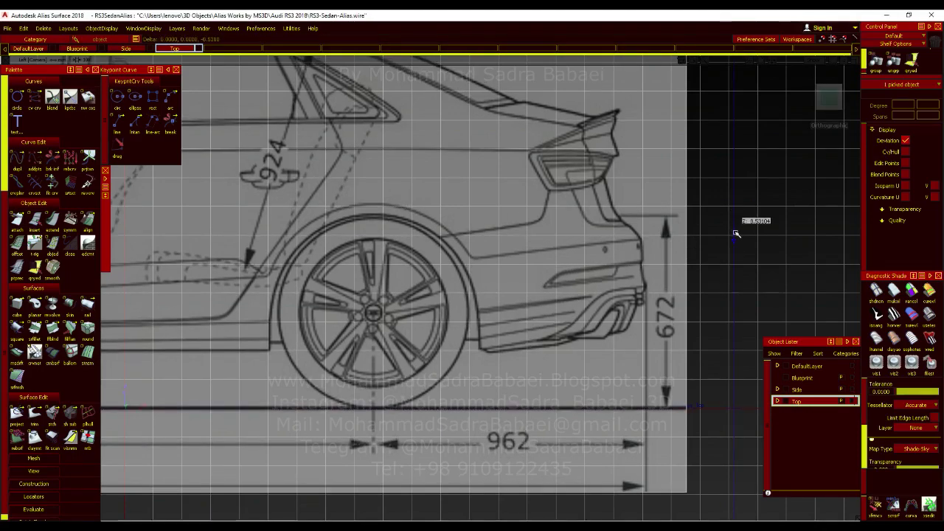
{"action": "right_click_drag", "start_coordinate": [732, 234], "coordinate": [521, 323], "text": "alt+shift"}
{"action": "middle_click_drag", "start_coordinate": [521, 323], "coordinate": [611, 308], "text": "alt+shift"}
{"action": "left_click_drag", "start_coordinate": [611, 308], "coordinate": [668, 317], "text": "alt+shift"}
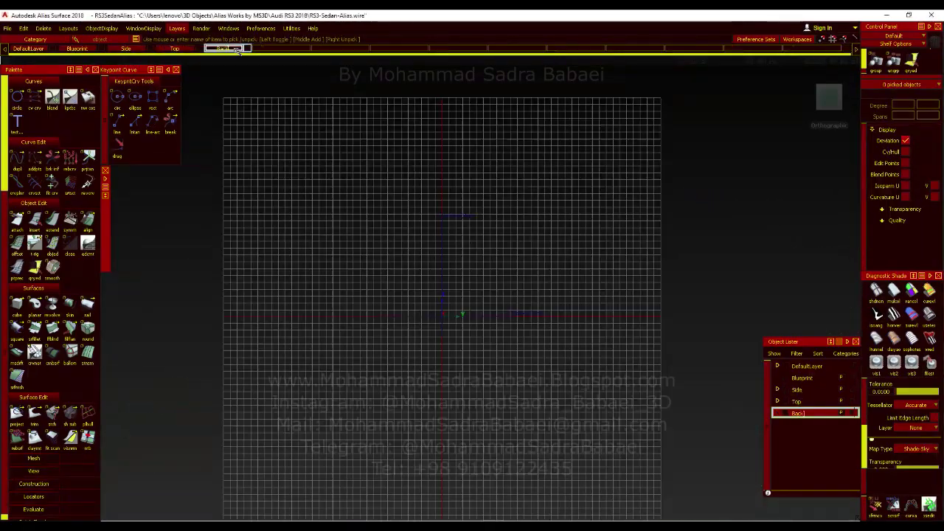
Name the new layer Back and return to a perspective view of the side and top canvases
{"action": "key", "text": "Return"}
{"action": "left_click_drag", "start_coordinate": [261, 261], "coordinate": [509, 304], "text": "alt+shift"}
{"action": "right_click_drag", "start_coordinate": [559, 283], "coordinate": [458, 496], "text": "alt+shift"}
{"action": "left_click_drag", "start_coordinate": [458, 496], "coordinate": [410, 469], "text": "alt+shift"}
{"action": "left_click", "coordinate": [692, 219]}
{"action": "left_click", "coordinate": [691, 190]}
{"action": "left_click", "coordinate": [692, 219]}
{"action": "left_click", "coordinate": [695, 337]}
{"action": "left_click", "coordinate": [560, 437]}
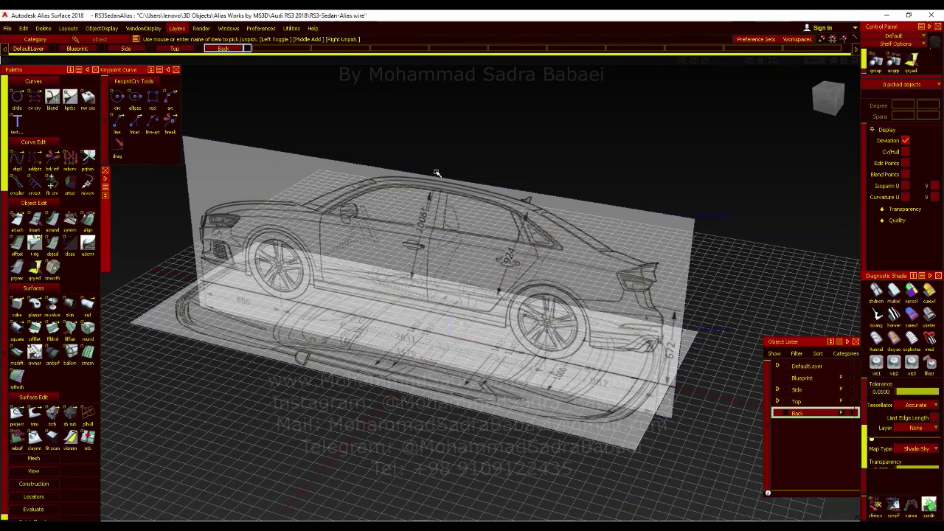
Reopen the Object Lister and switch the Side and Top layers to a non-pickable state
{"action": "left_click", "coordinate": [228, 28]}
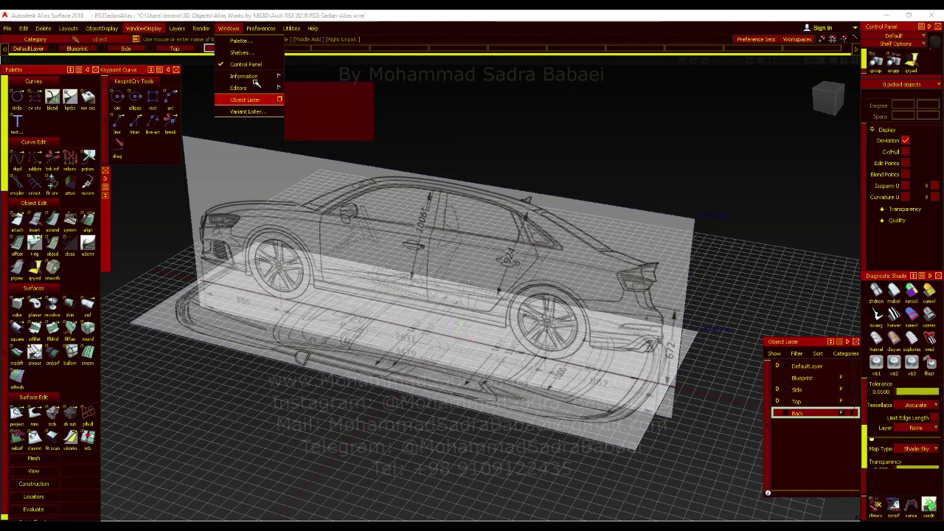
{"action": "left_click", "coordinate": [259, 102]}
{"action": "left_click", "coordinate": [229, 28]}
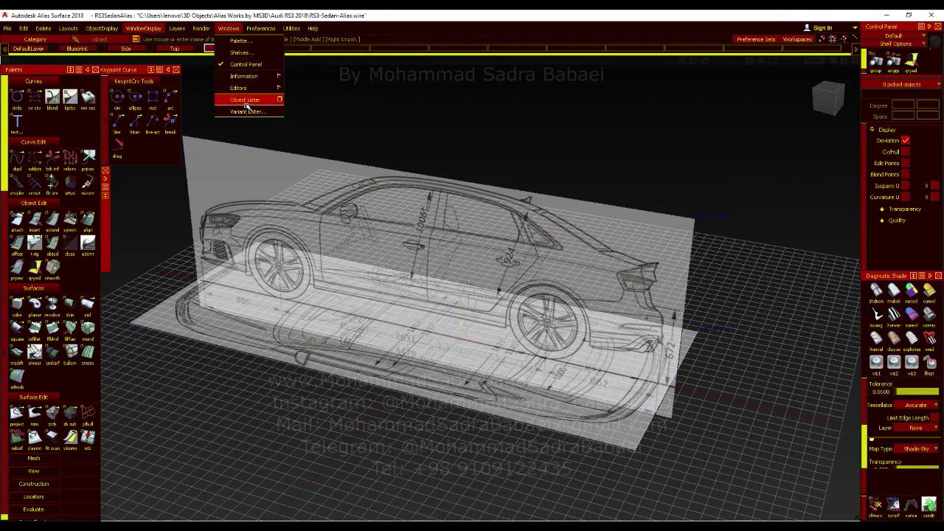
{"action": "left_click", "coordinate": [247, 100]}
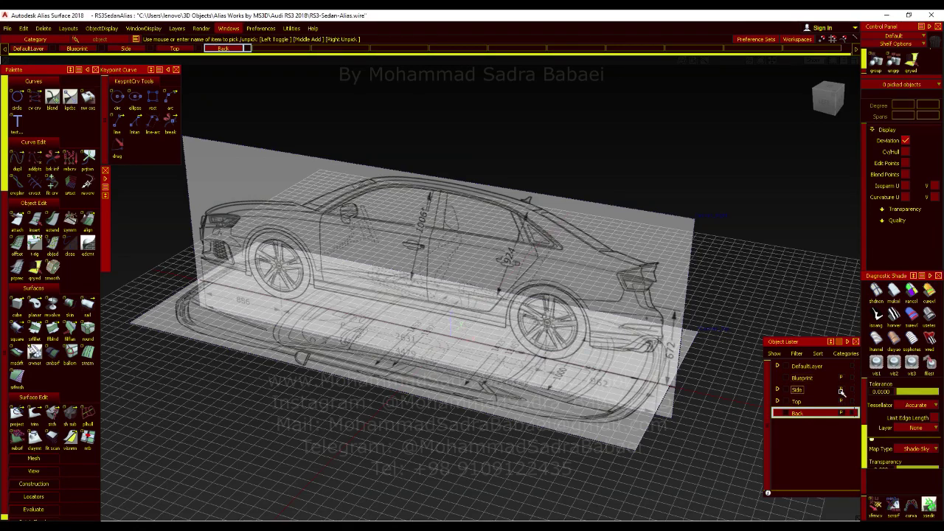
{"action": "left_click", "coordinate": [841, 391]}
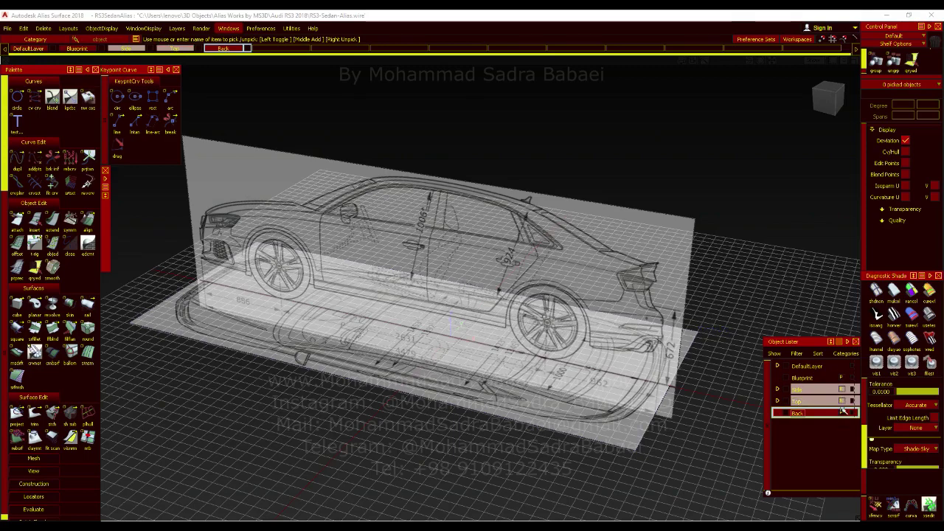
{"action": "left_click", "coordinate": [841, 400]}
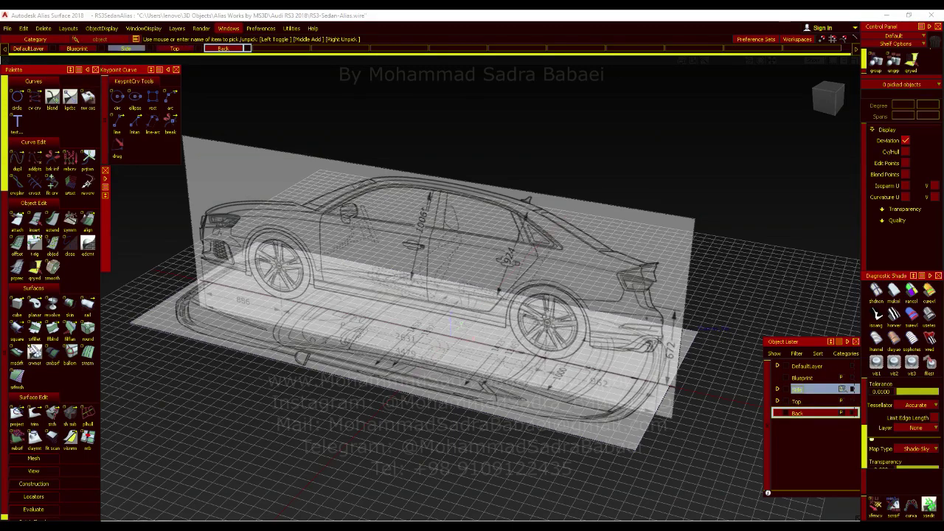
{"action": "left_click", "coordinate": [843, 390]}
{"action": "left_click", "coordinate": [841, 401]}
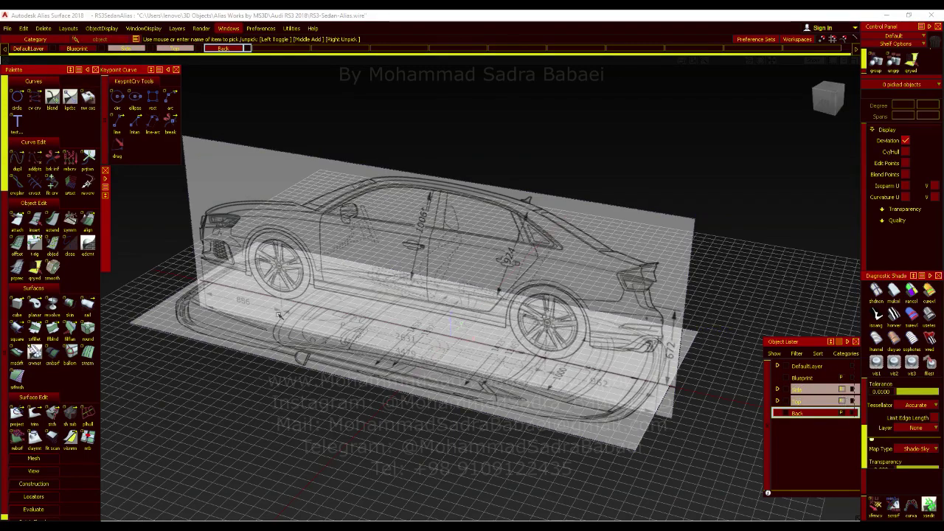
Test whether the side and top canvases can still be picked by box-selecting across them
{"action": "left_click_drag", "start_coordinate": [514, 366], "coordinate": [455, 349], "text": "alt+shift"}
{"action": "left_click", "coordinate": [828, 103]}
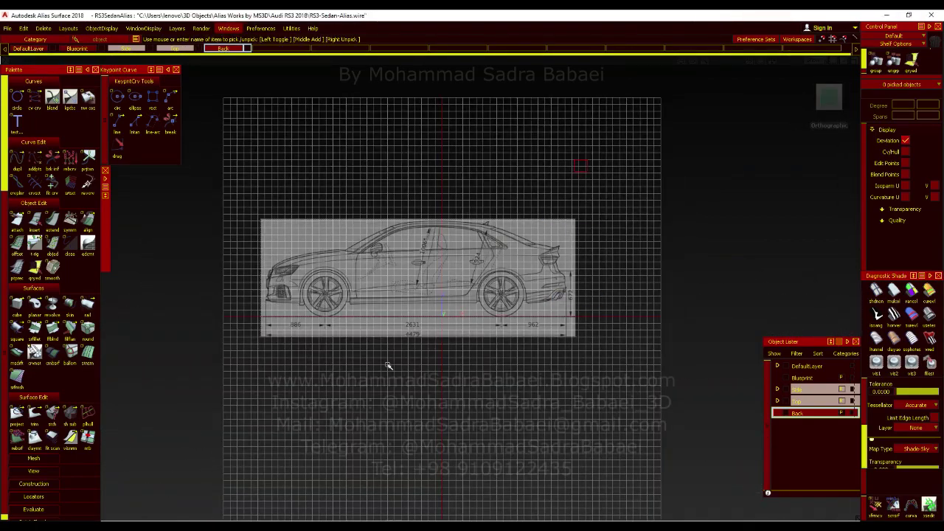
{"action": "left_click_drag", "start_coordinate": [203, 265], "coordinate": [183, 281], "text": "alt+shift"}
{"action": "mouse_move", "coordinate": [433, 194]}
{"action": "left_mouse_down"}
{"action": "mouse_move", "coordinate": [597, 349]}
{"action": "mouse_move", "coordinate": [557, 374]}
{"action": "left_mouse_up"}
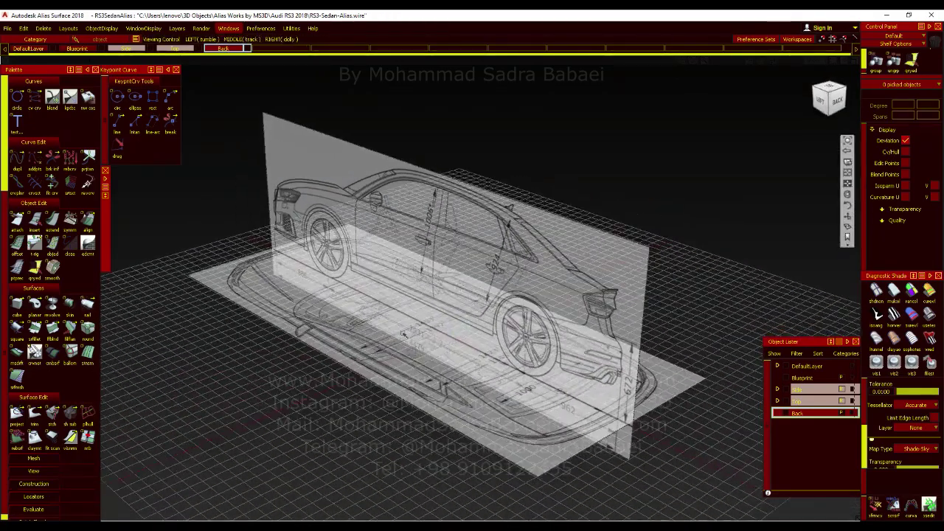
{"action": "left_click", "coordinate": [231, 29]}
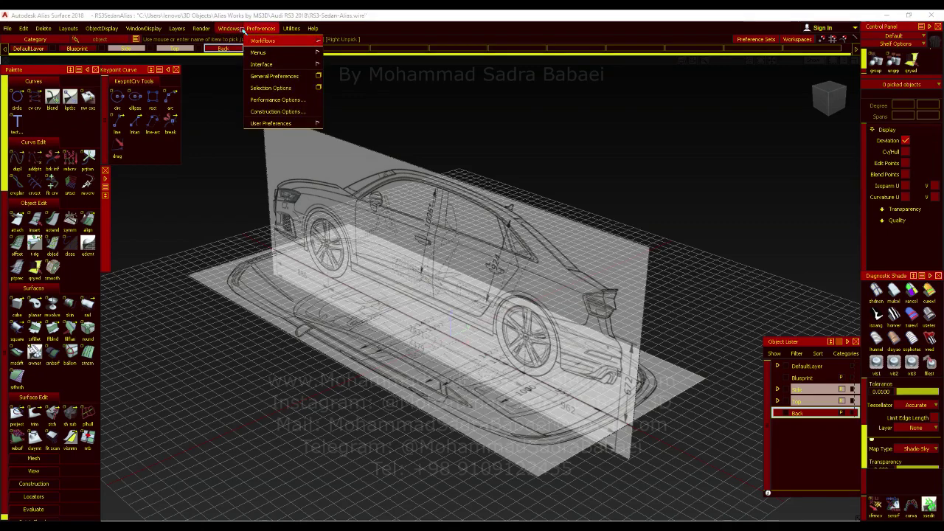
Apply a display transparency of 0.15 to the canvases
{"action": "mouse_move", "coordinate": [210, 34]}
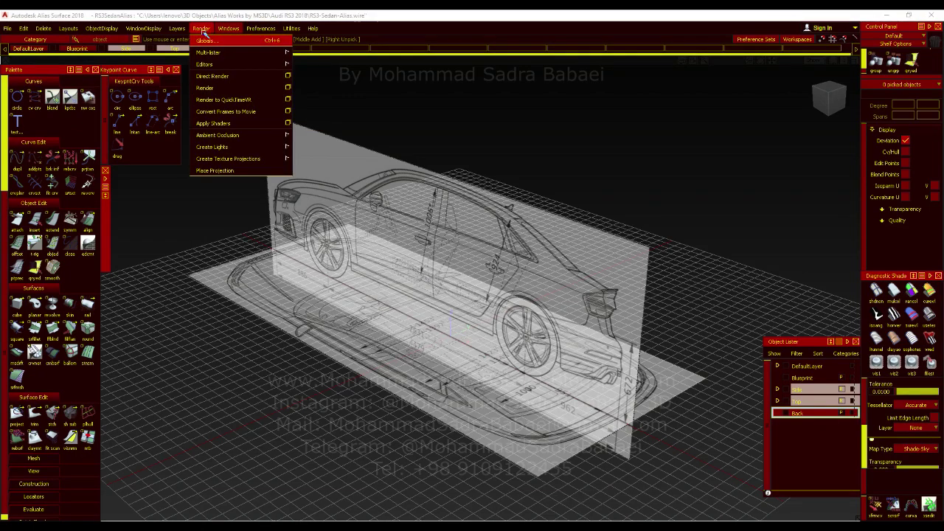
{"action": "left_click", "coordinate": [190, 98]}
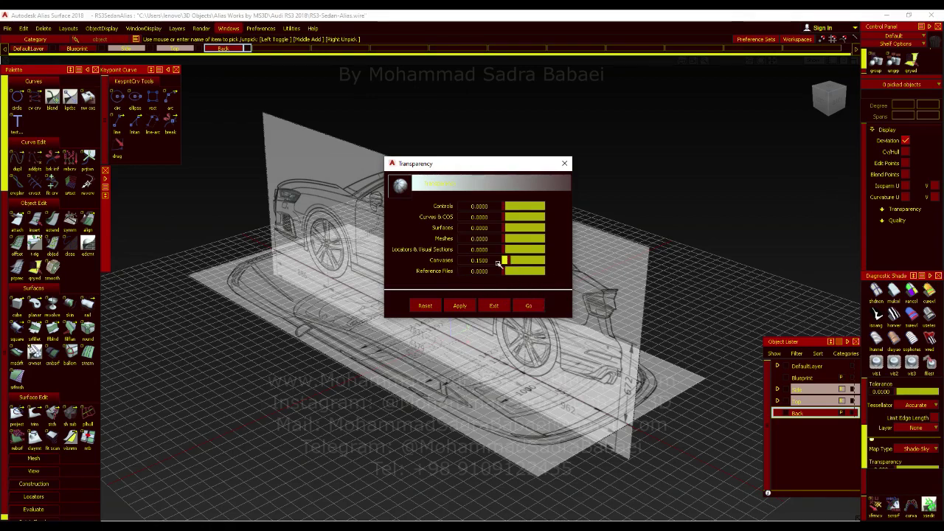
{"action": "left_click", "coordinate": [529, 305]}
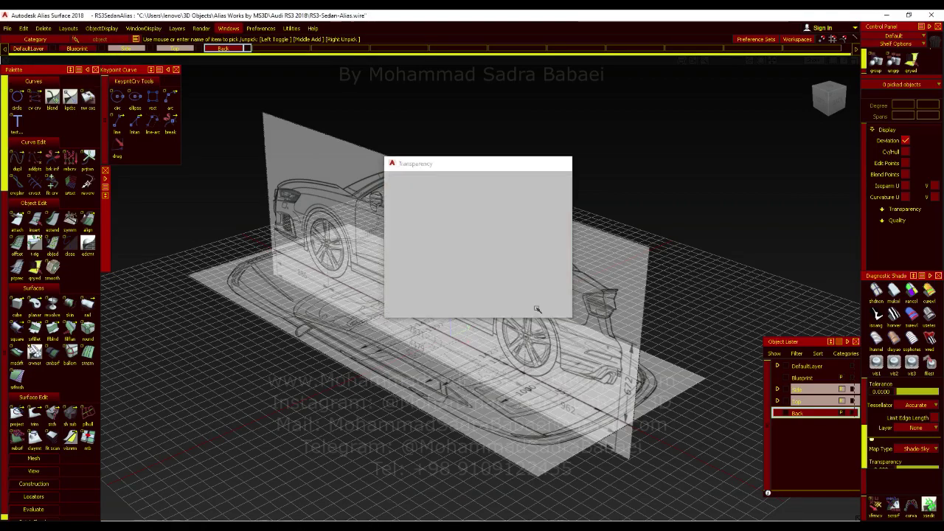
{"action": "left_click_drag", "start_coordinate": [510, 339], "coordinate": [541, 338], "text": "alt+shift"}
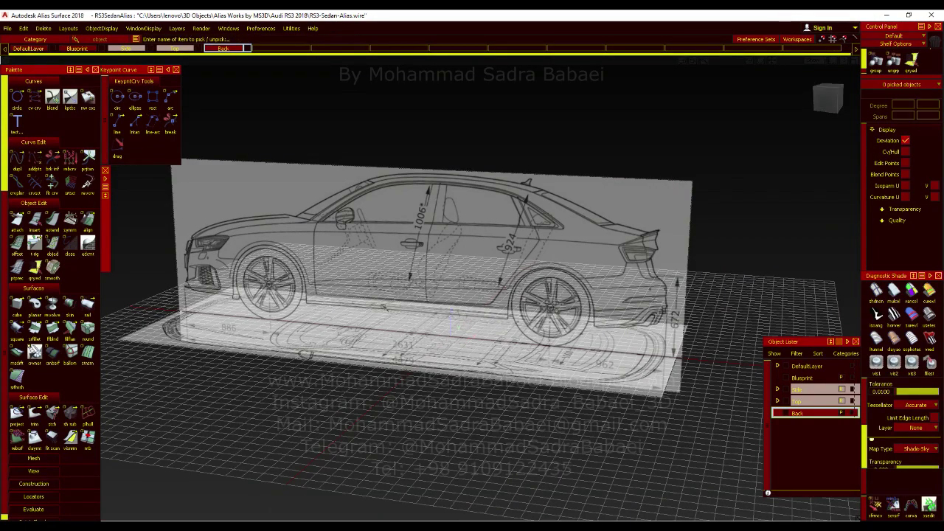
{"action": "left_click_drag", "start_coordinate": [458, 324], "coordinate": [428, 306], "text": "alt+shift"}
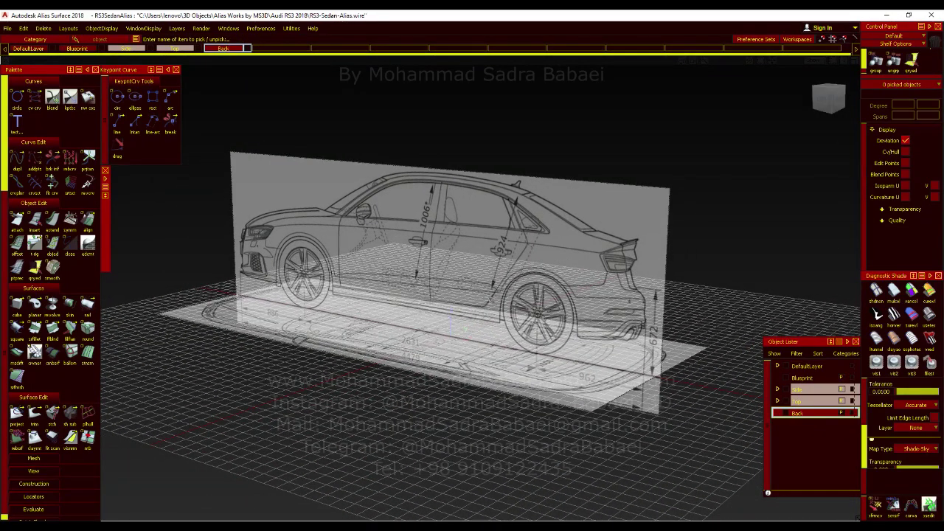
Place a cube primitive over the car's cabin in the top view, on the Back layer
{"action": "left_click", "coordinate": [828, 87]}
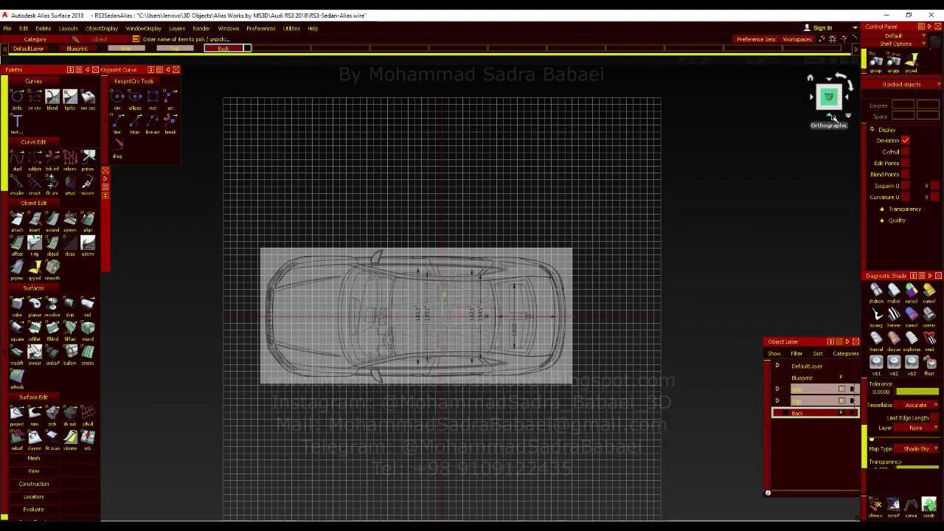
{"action": "middle_click_drag", "start_coordinate": [369, 288], "coordinate": [472, 234], "text": "alt+shift"}
{"action": "right_click_drag", "start_coordinate": [472, 234], "coordinate": [483, 217], "text": "alt+shift"}
{"action": "middle_click_drag", "start_coordinate": [483, 217], "coordinate": [452, 247], "text": "alt+shift"}
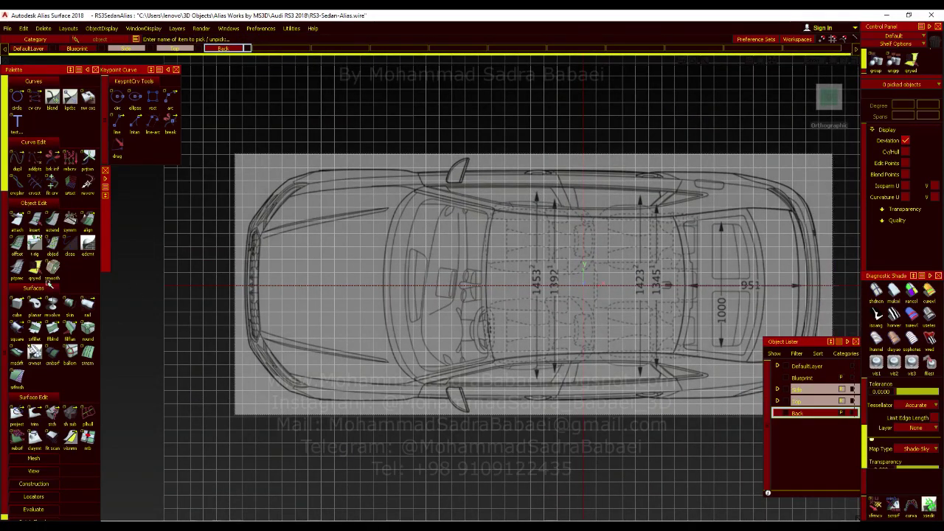
{"action": "left_click", "coordinate": [25, 306]}
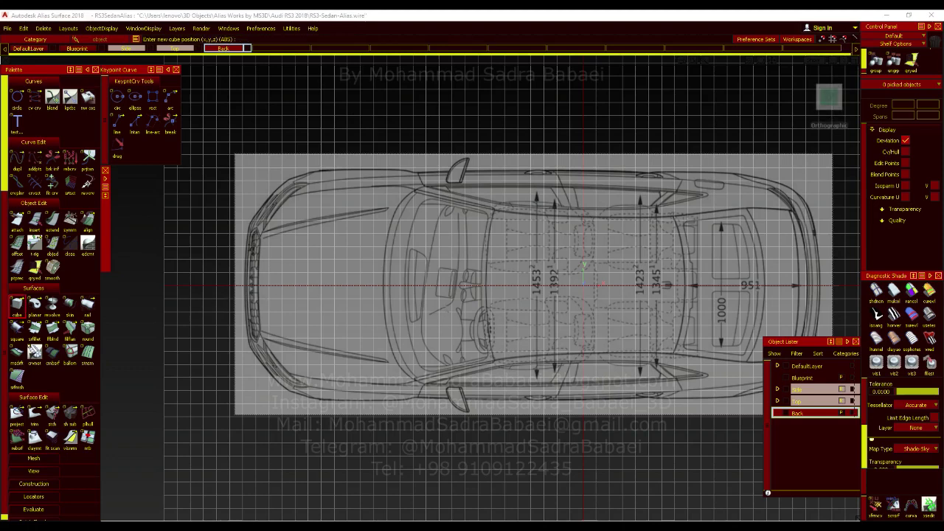
{"action": "left_click", "coordinate": [504, 285]}
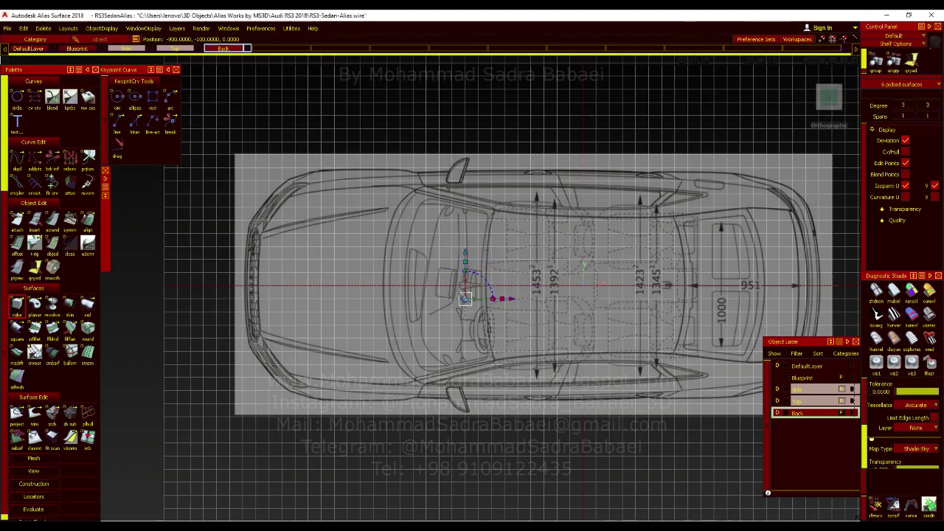
Centre the cube on the car's horizontal centreline and scale it up to roughly the mirror-to-mirror width
{"action": "mouse_move", "coordinate": [472, 268]}
{"action": "left_mouse_down", "text": "ctrl+shift"}
{"action": "mouse_move", "coordinate": [462, 298]}
{"action": "mouse_move", "coordinate": [473, 298]}
{"action": "mouse_move", "coordinate": [468, 285]}
{"action": "left_mouse_up", "text": "ctrl+shift"}
{"action": "middle_click_drag", "start_coordinate": [475, 323], "coordinate": [487, 325], "text": "ctrl+shift"}
{"action": "left_click_drag", "start_coordinate": [507, 425], "coordinate": [719, 433]}
{"action": "middle_click_drag", "start_coordinate": [574, 450], "coordinate": [577, 316], "text": "alt+shift"}
{"action": "right_click_drag", "start_coordinate": [578, 316], "coordinate": [568, 312], "text": "alt+shift"}
{"action": "left_click_drag", "start_coordinate": [568, 312], "coordinate": [671, 333]}
{"action": "middle_click_drag", "start_coordinate": [618, 377], "coordinate": [599, 468], "text": "alt+shift"}
{"action": "left_click_drag", "start_coordinate": [567, 424], "coordinate": [571, 424]}
{"action": "right_click_drag", "start_coordinate": [564, 369], "coordinate": [487, 365], "text": "alt+shift"}
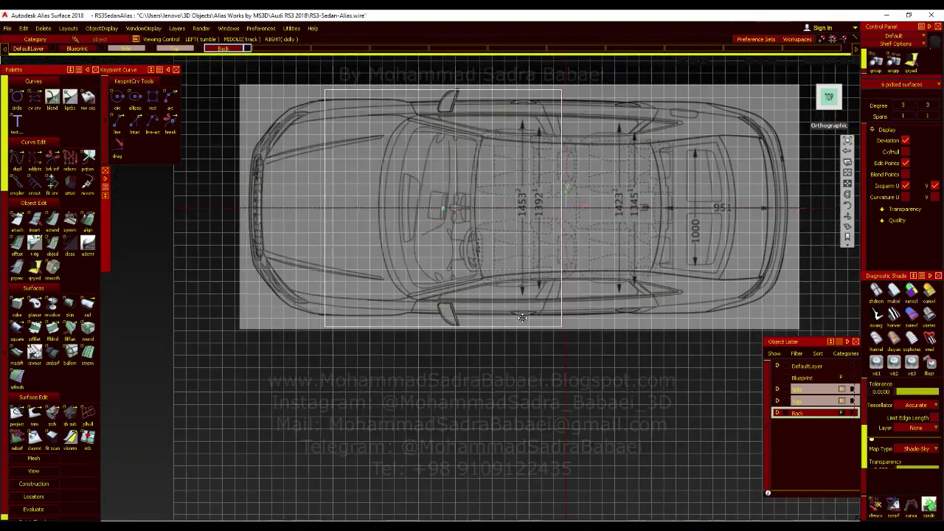
Fine-tune the cube's scale until its edges meet the outer tips of both door mirrors on the top blueprint
{"action": "middle_click_drag", "start_coordinate": [495, 222], "coordinate": [488, 337], "text": "alt+shift"}
{"action": "right_click_drag", "start_coordinate": [461, 186], "coordinate": [521, 189], "text": "alt+shift"}
{"action": "middle_click_drag", "start_coordinate": [478, 251], "coordinate": [471, 361], "text": "alt+shift"}
{"action": "right_click_drag", "start_coordinate": [458, 184], "coordinate": [511, 186], "text": "alt+shift"}
{"action": "left_click_drag", "start_coordinate": [477, 250], "coordinate": [490, 246]}
{"action": "right_click_drag", "start_coordinate": [490, 204], "coordinate": [415, 204], "text": "alt+shift"}
{"action": "middle_click_drag", "start_coordinate": [476, 350], "coordinate": [506, 189], "text": "alt+shift"}
{"action": "mouse_move", "coordinate": [506, 189]}
{"action": "right_mouse_down", "text": "alt+shift"}
{"action": "mouse_move", "coordinate": [579, 191]}
{"action": "mouse_move", "coordinate": [516, 191]}
{"action": "right_mouse_up", "text": "alt+shift"}
{"action": "middle_click_drag", "start_coordinate": [486, 296], "coordinate": [433, 391], "text": "alt+shift"}
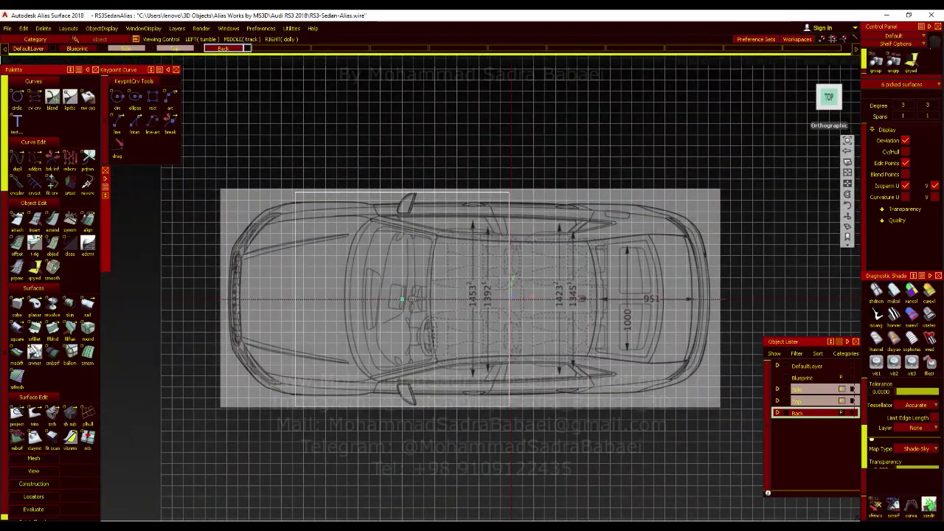
{"action": "middle_click_drag", "start_coordinate": [495, 340], "coordinate": [287, 327], "text": "alt+shift"}
{"action": "right_click_drag", "start_coordinate": [293, 273], "coordinate": [372, 249], "text": "alt+shift"}
{"action": "scroll", "coordinate": [362, 376], "scroll_direction": "down", "scroll_amount": 10}
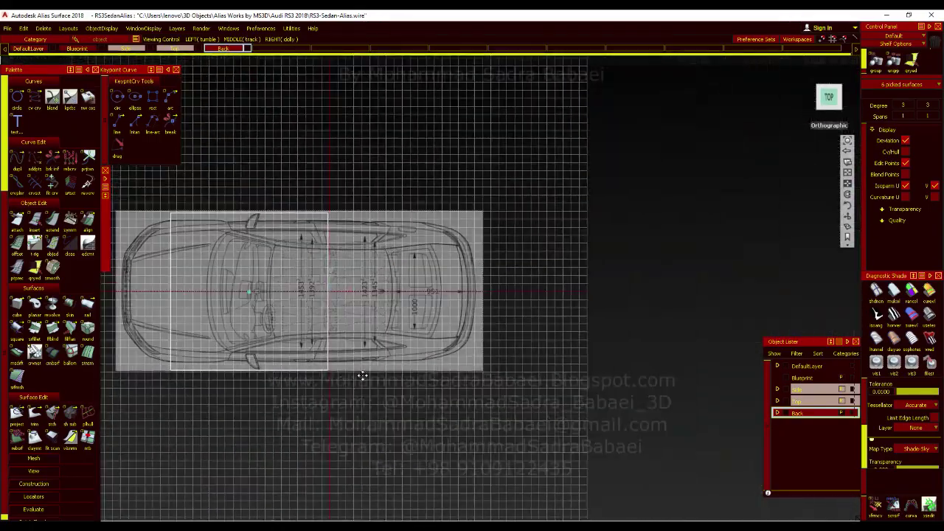
{"action": "scroll", "coordinate": [524, 371], "scroll_direction": "up", "scroll_amount": 8}
{"action": "scroll", "coordinate": [478, 273], "scroll_direction": "up", "scroll_amount": 5}
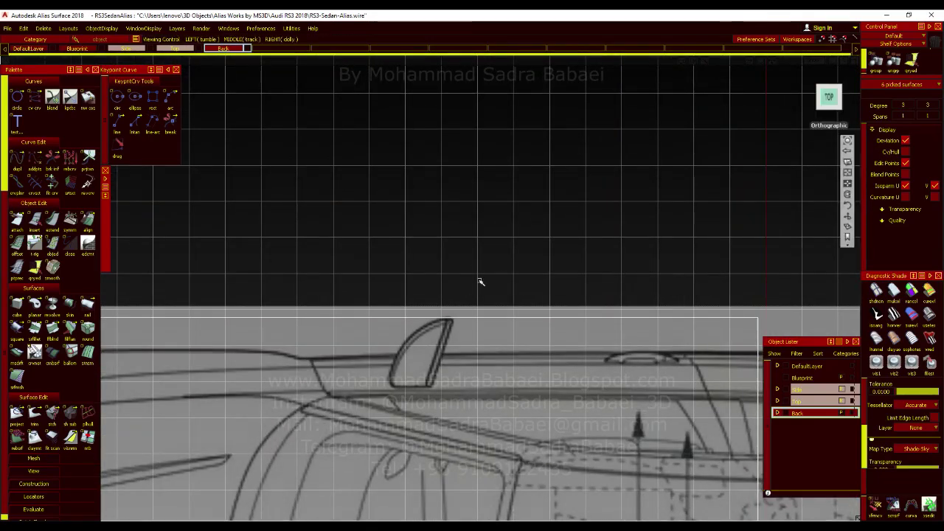
Deselect the cube and import the rear blueprint Audi-RS3_Sedan-2017-1600-7b2 as a canvas in the back view
{"action": "right_click_drag", "start_coordinate": [480, 282], "coordinate": [432, 288], "text": "alt+shift"}
{"action": "left_click_drag", "start_coordinate": [431, 289], "coordinate": [152, 206], "text": "alt+shift"}
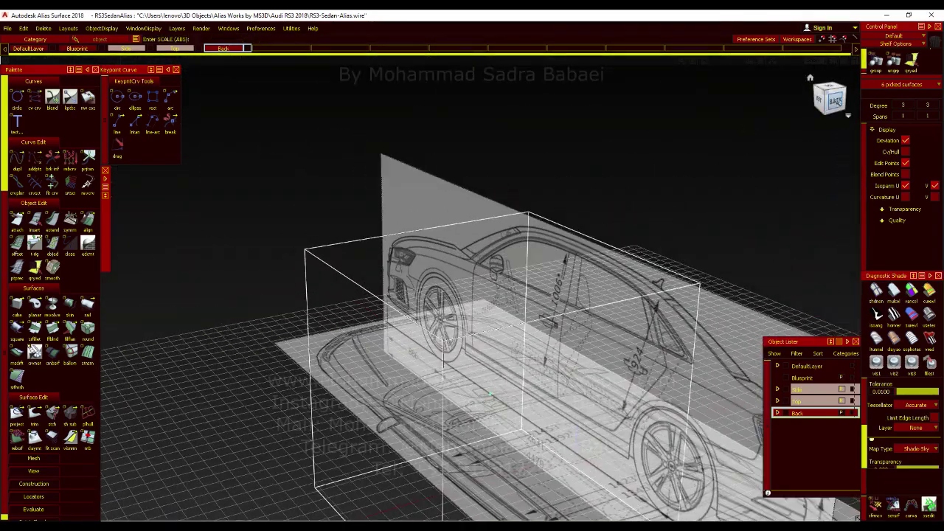
{"action": "left_click", "coordinate": [838, 102]}
{"action": "left_click_drag", "start_coordinate": [553, 130], "coordinate": [537, 253], "text": "ctrl+shift"}
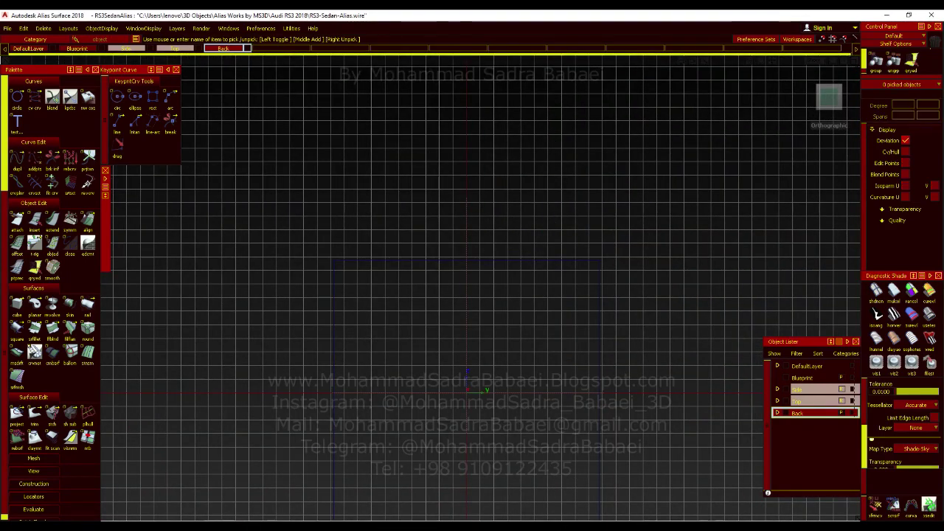
{"action": "left_click", "coordinate": [7, 28]}
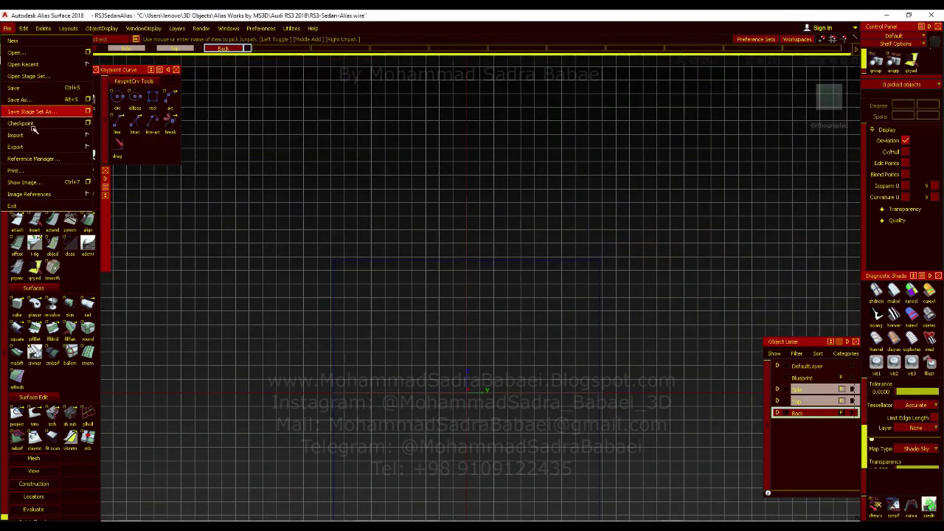
{"action": "mouse_move", "coordinate": [55, 136]}
{"action": "left_click", "coordinate": [118, 159]}
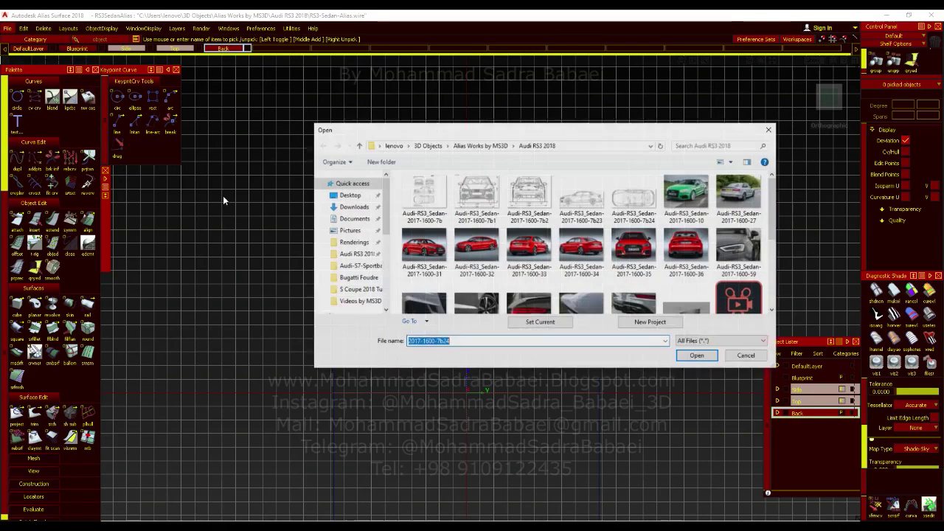
{"action": "left_click", "coordinate": [529, 196]}
{"action": "left_click", "coordinate": [697, 356]}
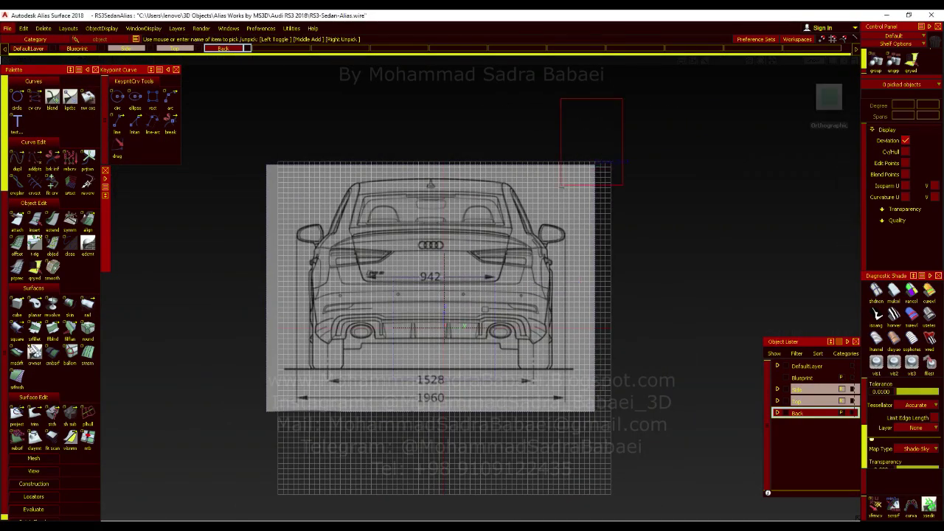
Pick the rear-view canvas, centre it on the vertical axis and scale it down toward the cube's width
{"action": "left_click_drag", "start_coordinate": [561, 186], "coordinate": [561, 188]}
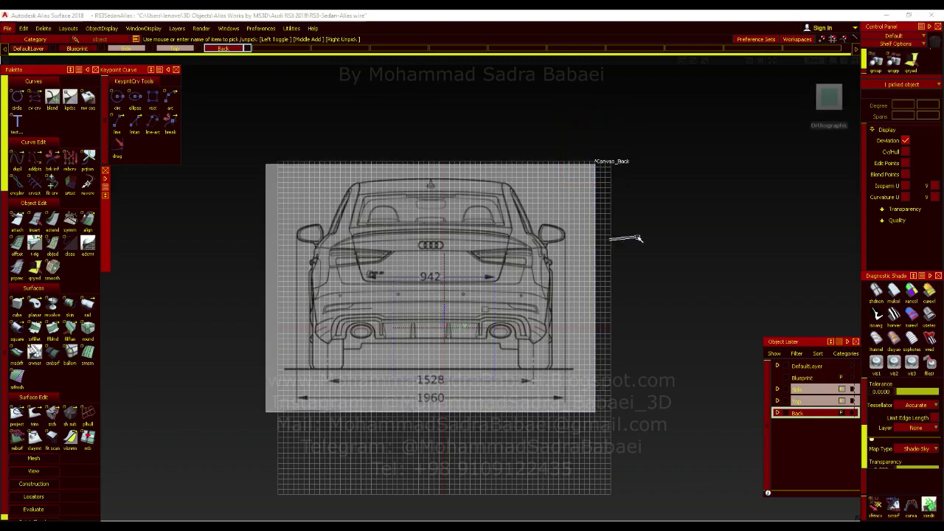
{"action": "right_click_drag", "start_coordinate": [687, 267], "coordinate": [683, 314], "text": "alt+shift"}
{"action": "middle_click_drag", "start_coordinate": [682, 242], "coordinate": [739, 257], "text": "ctrl+shift"}
{"action": "left_click_drag", "start_coordinate": [752, 263], "coordinate": [698, 260]}
{"action": "left_click_drag", "start_coordinate": [688, 299], "coordinate": [649, 305]}
{"action": "right_click_drag", "start_coordinate": [646, 305], "coordinate": [656, 306], "text": "alt+shift"}
Pick the reference cube and shade it with the random color diagnostic shader
{"action": "mouse_move", "coordinate": [653, 313]}
{"action": "left_mouse_down", "text": "ctrl+shift"}
{"action": "mouse_move", "coordinate": [642, 356]}
{"action": "mouse_move", "coordinate": [609, 369]}
{"action": "left_mouse_up", "text": "ctrl+shift"}
{"action": "left_click_drag", "start_coordinate": [542, 434], "coordinate": [584, 457]}
{"action": "left_click", "coordinate": [911, 291]}
{"action": "left_click_drag", "start_coordinate": [637, 250], "coordinate": [575, 221], "text": "ctrl+shift"}
Lower the rear-view canvas until the rear drawing lies within the upper part of the shaded cube
{"action": "right_click_drag", "start_coordinate": [588, 234], "coordinate": [589, 207], "text": "ctrl+shift"}
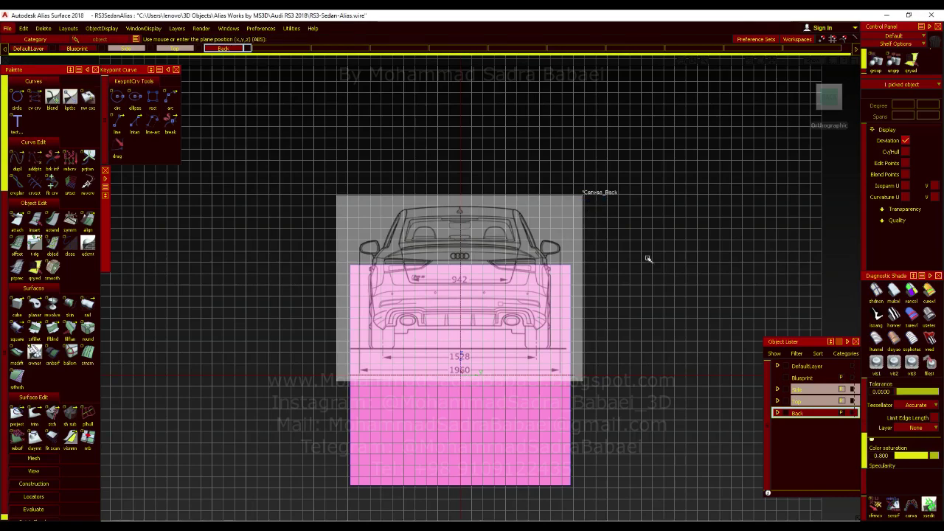
{"action": "left_click_drag", "start_coordinate": [656, 261], "coordinate": [652, 326]}
{"action": "middle_click_drag", "start_coordinate": [653, 326], "coordinate": [654, 233], "text": "alt+shift"}
{"action": "right_click_drag", "start_coordinate": [649, 249], "coordinate": [657, 312], "text": "alt+shift"}
{"action": "middle_click_drag", "start_coordinate": [662, 295], "coordinate": [638, 320], "text": "alt+shift"}
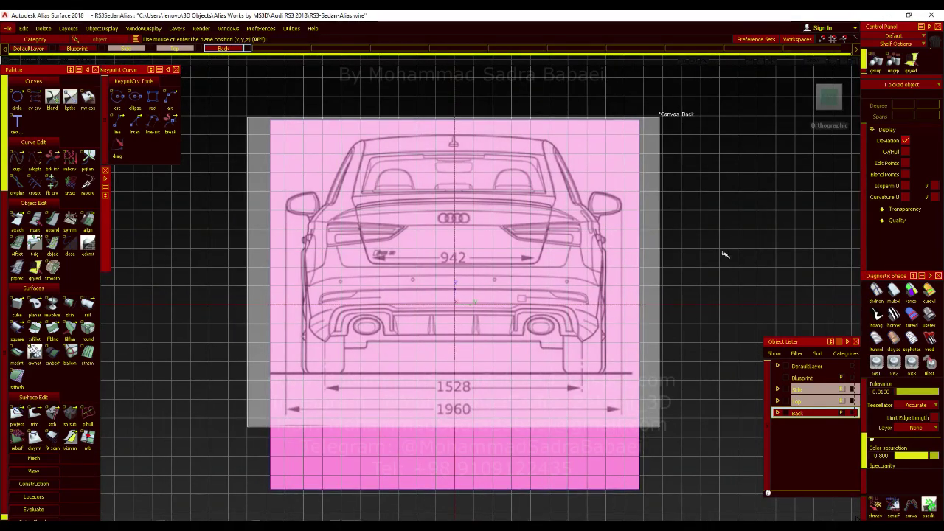
{"action": "left_click_drag", "start_coordinate": [725, 254], "coordinate": [722, 262]}
Scale up the rear-view canvas until its 1960 dimension and mirror tips span the cube's full width
{"action": "middle_click_drag", "start_coordinate": [721, 264], "coordinate": [731, 267], "text": "ctrl+shift"}
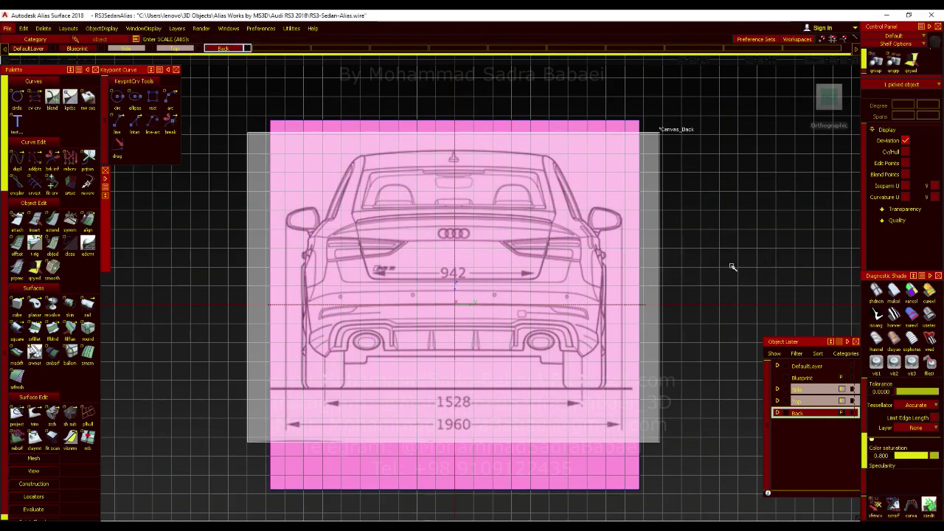
{"action": "left_click_drag", "start_coordinate": [747, 289], "coordinate": [769, 290]}
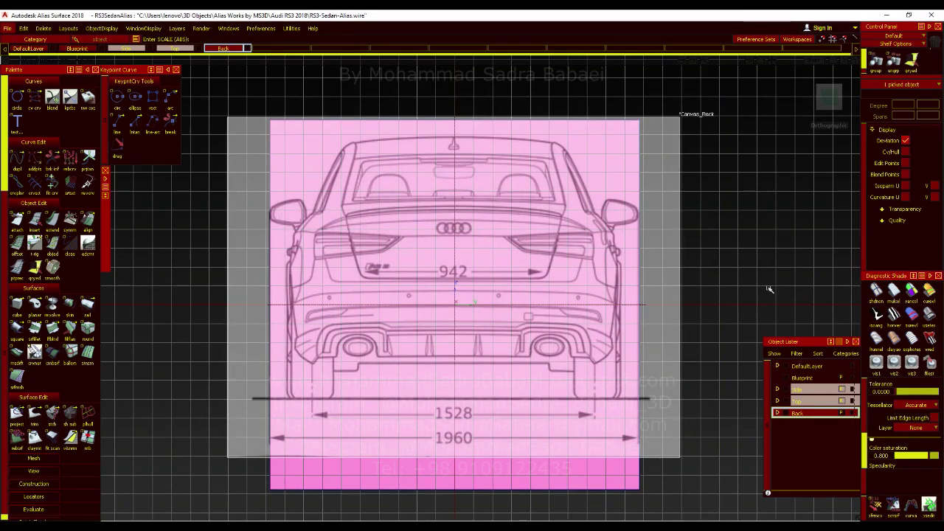
{"action": "middle_click_drag", "start_coordinate": [732, 225], "coordinate": [733, 214], "text": "ctrl+shift"}
{"action": "right_click_drag", "start_coordinate": [742, 217], "coordinate": [717, 217], "text": "alt+shift"}
{"action": "middle_click_drag", "start_coordinate": [718, 217], "coordinate": [679, 399], "text": "alt+shift"}
{"action": "right_click_drag", "start_coordinate": [683, 237], "coordinate": [625, 236], "text": "alt+shift"}
{"action": "middle_click_drag", "start_coordinate": [626, 236], "coordinate": [624, 352], "text": "alt+shift"}
{"action": "mouse_move", "coordinate": [492, 97]}
{"action": "middle_mouse_down", "text": "ctrl+shift"}
{"action": "mouse_move", "coordinate": [491, 86]}
{"action": "mouse_move", "coordinate": [500, 98]}
{"action": "middle_mouse_up", "text": "ctrl+shift"}
{"action": "right_click_drag", "start_coordinate": [432, 289], "coordinate": [499, 289], "text": "alt+shift"}
{"action": "middle_click_drag", "start_coordinate": [503, 270], "coordinate": [480, 182], "text": "alt+shift"}
{"action": "middle_click_drag", "start_coordinate": [730, 290], "coordinate": [743, 292], "text": "ctrl+shift"}
{"action": "left_click_drag", "start_coordinate": [740, 292], "coordinate": [745, 293], "text": "ctrl+shift"}
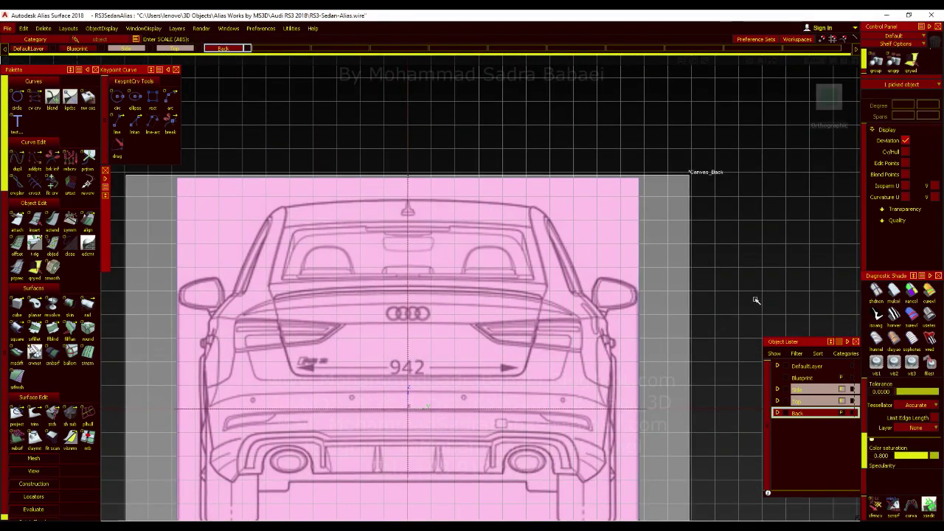
Make the final scale check of the rear drawing's mirror tips against the cube's side edges and clear the selection
{"action": "middle_click_drag", "start_coordinate": [717, 306], "coordinate": [528, 252], "text": "alt+shift"}
{"action": "right_click_drag", "start_coordinate": [528, 252], "coordinate": [732, 218], "text": "alt+shift"}
{"action": "left_click_drag", "start_coordinate": [734, 217], "coordinate": [735, 218]}
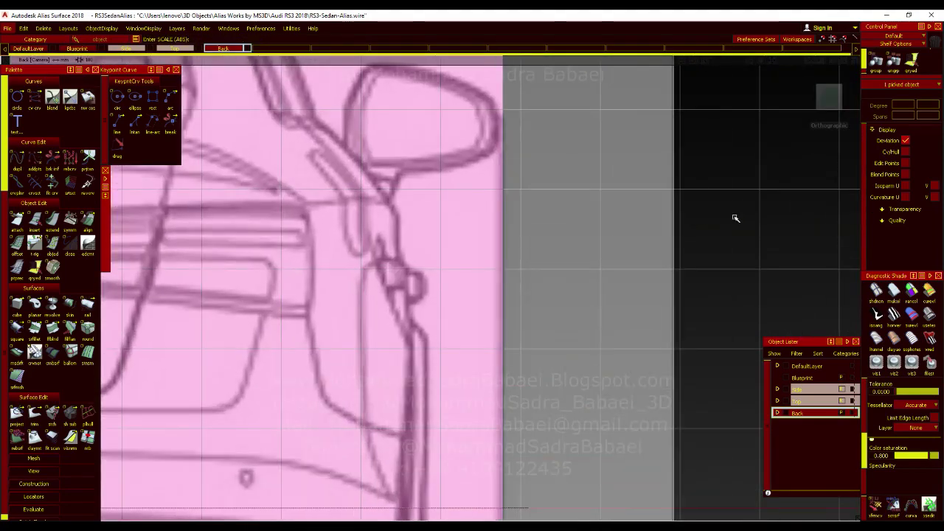
{"action": "right_click_drag", "start_coordinate": [736, 219], "coordinate": [428, 309], "text": "alt+shift"}
{"action": "middle_click_drag", "start_coordinate": [393, 307], "coordinate": [745, 315], "text": "alt+shift"}
{"action": "middle_click_drag", "start_coordinate": [608, 302], "coordinate": [600, 308], "text": "alt+shift"}
{"action": "right_click_drag", "start_coordinate": [599, 309], "coordinate": [605, 329], "text": "alt+shift"}
{"action": "middle_click_drag", "start_coordinate": [589, 326], "coordinate": [517, 323], "text": "alt+shift"}
{"action": "right_click_drag", "start_coordinate": [516, 323], "coordinate": [423, 357], "text": "alt+shift"}
{"action": "middle_click_drag", "start_coordinate": [423, 358], "coordinate": [403, 290], "text": "alt+shift"}
{"action": "left_click_drag", "start_coordinate": [446, 163], "coordinate": [445, 130], "text": "ctrl+shift"}
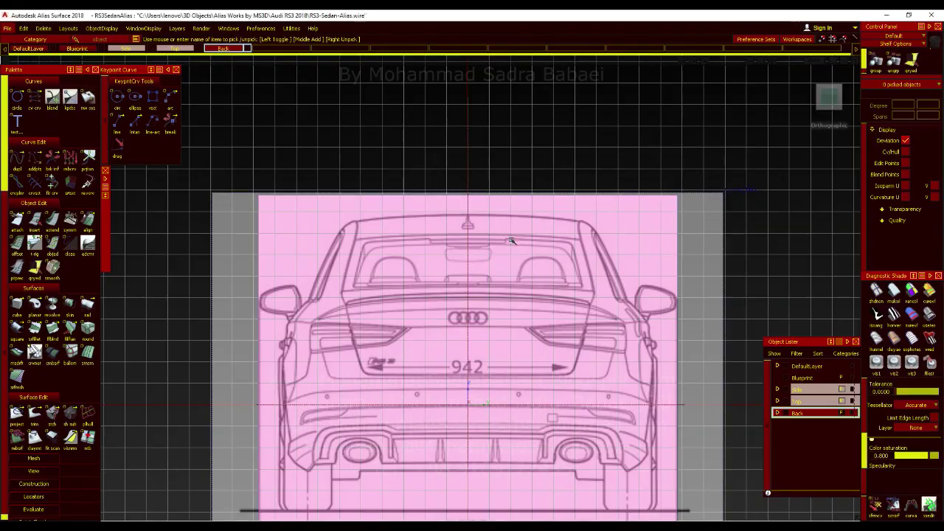
Pick the rear-view canvas in the perspective view and return to the back view
{"action": "right_click_drag", "start_coordinate": [512, 238], "coordinate": [426, 329], "text": "alt+shift"}
{"action": "left_click_drag", "start_coordinate": [425, 329], "coordinate": [553, 335], "text": "alt+shift"}
{"action": "left_click_drag", "start_coordinate": [517, 236], "coordinate": [472, 295], "text": "alt+shift"}
{"action": "left_click_drag", "start_coordinate": [383, 287], "coordinate": [392, 330], "text": "alt+shift"}
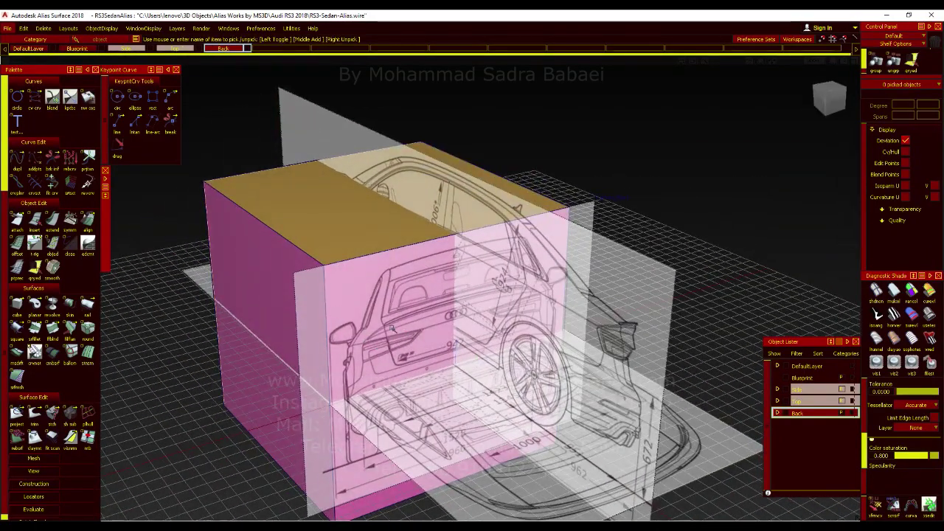
{"action": "left_click", "coordinate": [303, 293]}
{"action": "left_click_drag", "start_coordinate": [295, 288], "coordinate": [251, 315], "text": "alt+shift"}
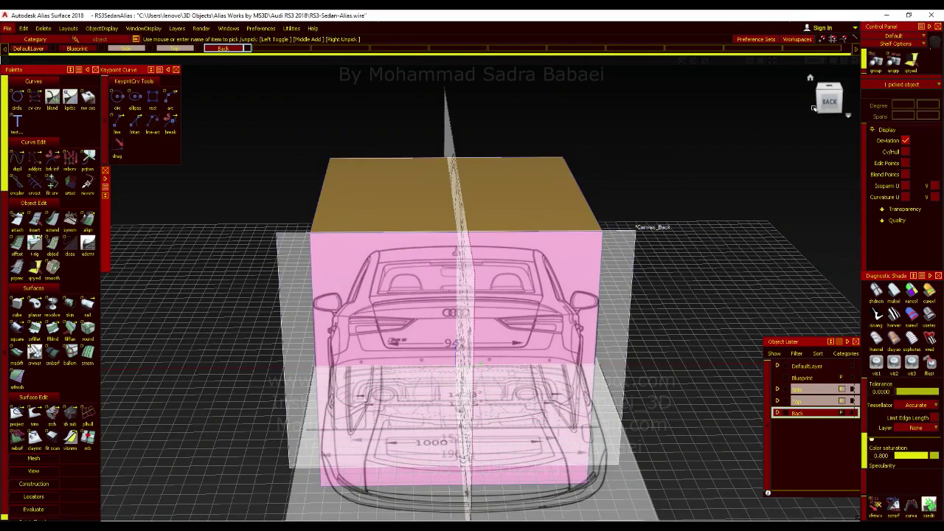
{"action": "left_click", "coordinate": [830, 101]}
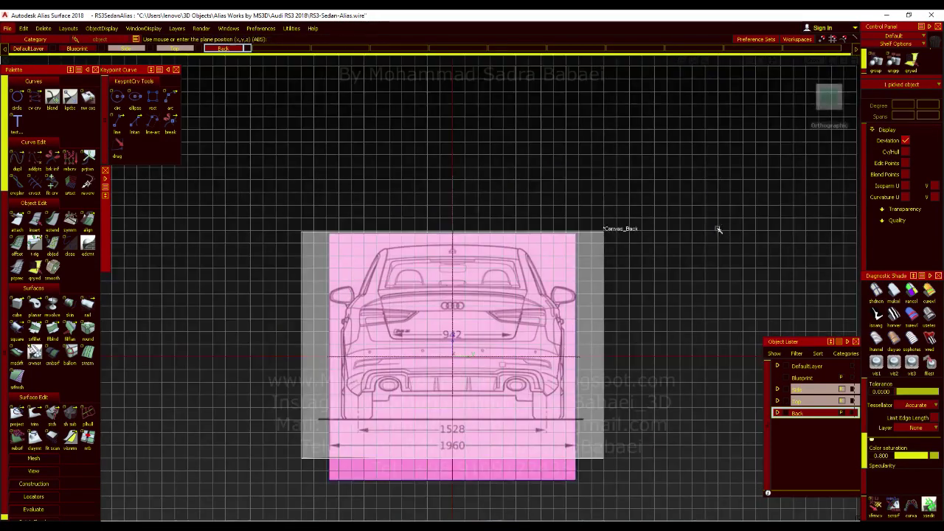
Move the rear-view canvas vertically so its roofline matches the roof height on the side-view canvas
{"action": "right_click_drag", "start_coordinate": [724, 242], "coordinate": [724, 213]}
{"action": "left_click_drag", "start_coordinate": [726, 220], "coordinate": [865, 289], "text": "alt+shift"}
{"action": "right_click_drag", "start_coordinate": [804, 280], "coordinate": [804, 257]}
{"action": "middle_click_drag", "start_coordinate": [804, 257], "coordinate": [804, 290], "text": "alt+shift"}
{"action": "right_click_drag", "start_coordinate": [804, 290], "coordinate": [566, 240], "text": "alt+shift"}
{"action": "middle_click_drag", "start_coordinate": [566, 240], "coordinate": [428, 400], "text": "alt+shift"}
{"action": "left_click_drag", "start_coordinate": [428, 400], "coordinate": [612, 309], "text": "alt+shift"}
{"action": "right_click_drag", "start_coordinate": [605, 193], "coordinate": [561, 199]}
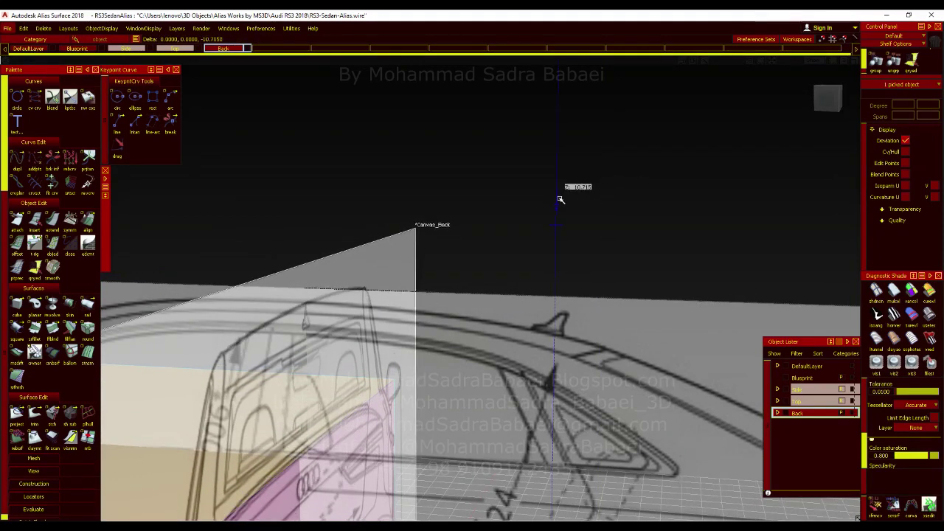
{"action": "mouse_move", "coordinate": [561, 228]}
{"action": "left_mouse_down", "text": "alt+shift"}
{"action": "mouse_move", "coordinate": [483, 209]}
{"action": "mouse_move", "coordinate": [424, 228]}
{"action": "mouse_move", "coordinate": [442, 228]}
{"action": "left_mouse_up", "text": "alt+shift"}
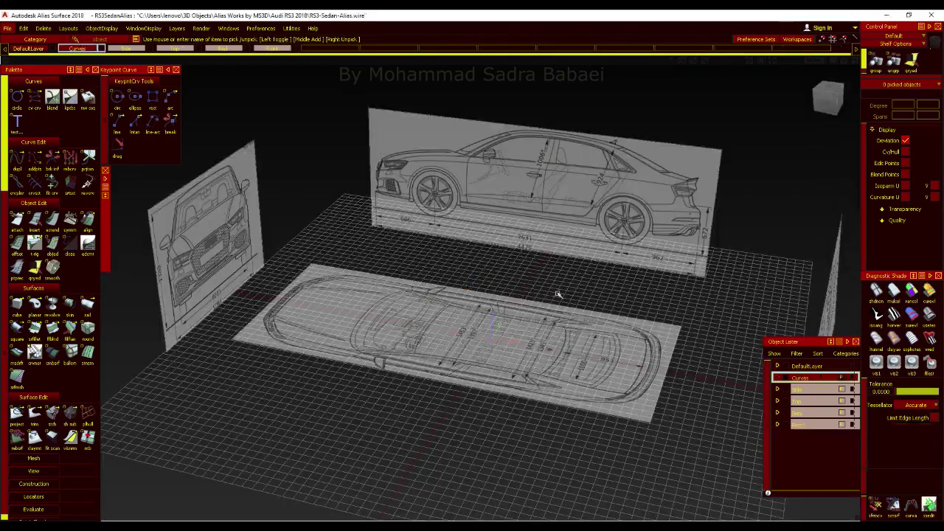
{"action": "left_click_drag", "start_coordinate": [443, 227], "coordinate": [590, 240], "text": "alt+shift"}
{"action": "left_click_drag", "start_coordinate": [443, 314], "coordinate": [414, 252], "text": "alt+shift"}
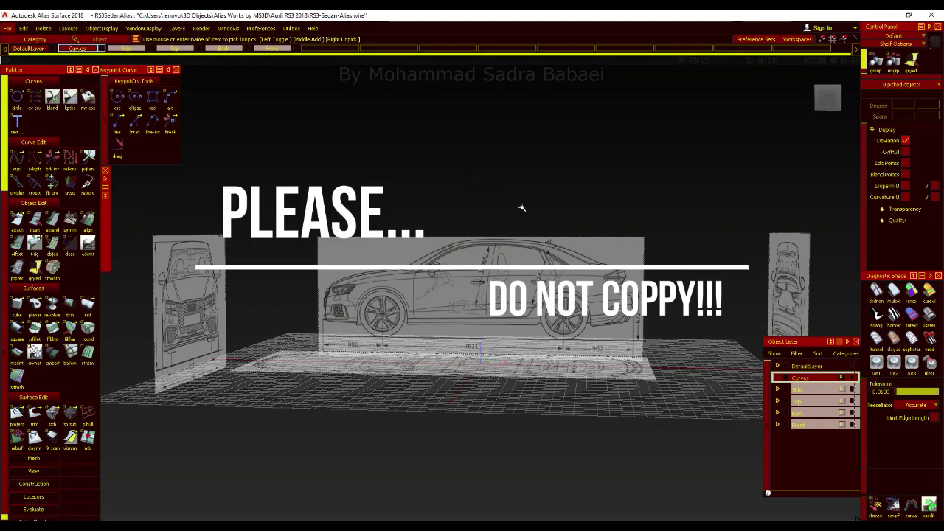
{"action": "left_click", "coordinate": [313, 525]}
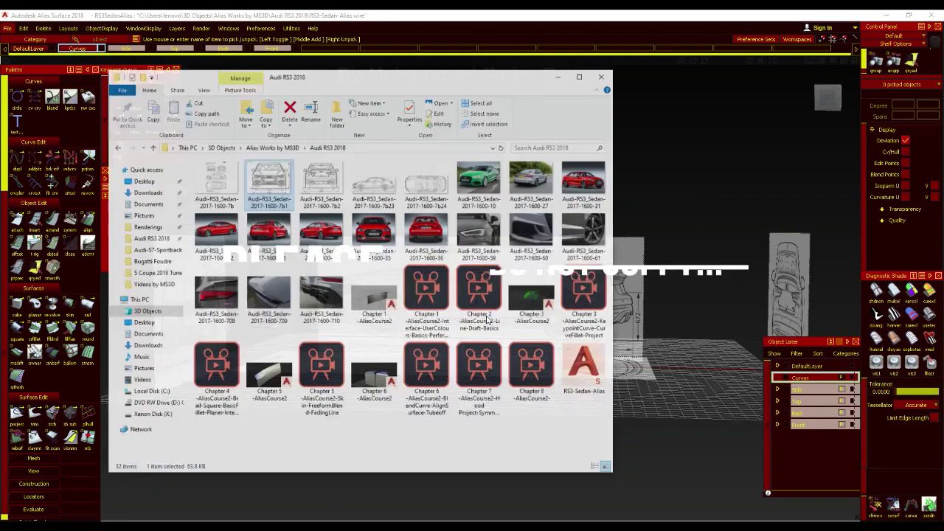
{"action": "double_click", "coordinate": [487, 194]}
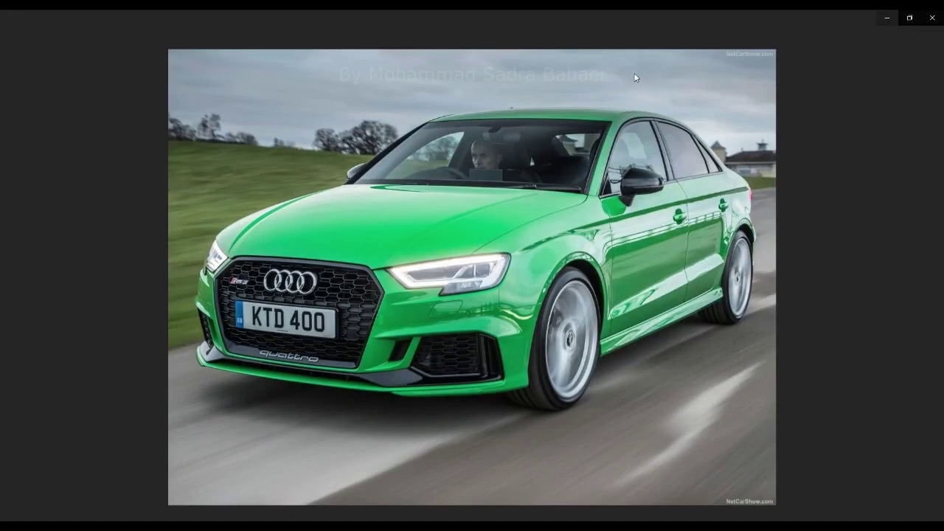
{"action": "left_click", "coordinate": [889, 17]}
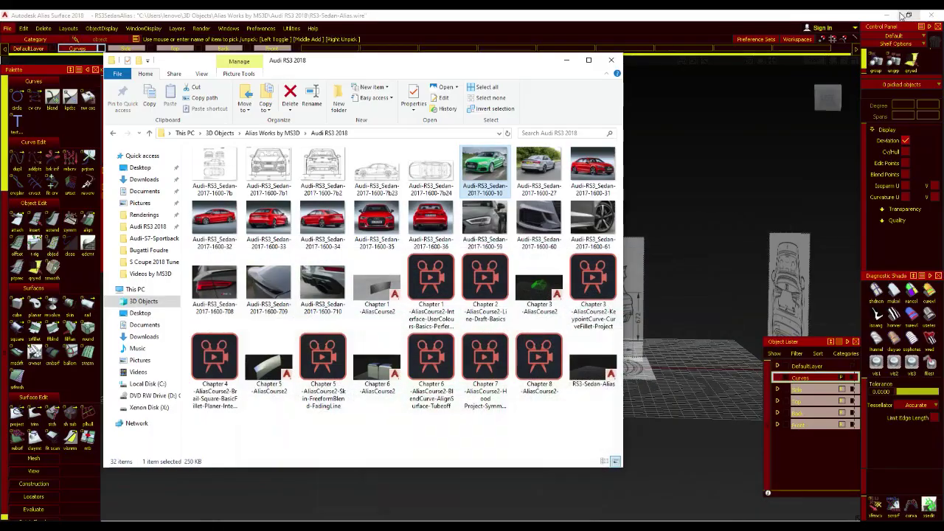
{"action": "left_click", "coordinate": [610, 60]}
{"action": "left_click_drag", "start_coordinate": [325, 369], "coordinate": [254, 450], "text": "alt+shift"}
{"action": "key", "text": "alt+Tab"}
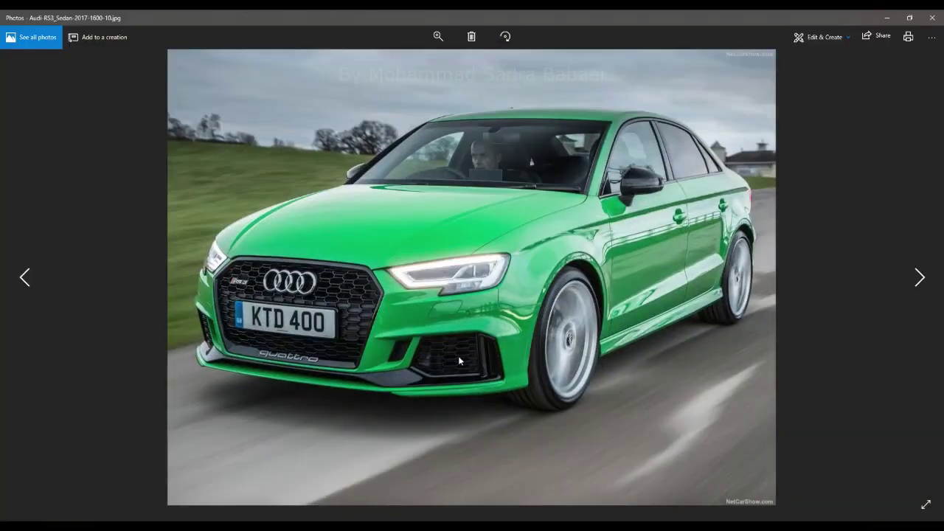
{"action": "key", "text": "Right"}
{"action": "key", "text": "Right"}
{"action": "key", "text": "Left"}
{"action": "scroll", "coordinate": [493, 316], "scroll_direction": "down", "scroll_amount": 1}
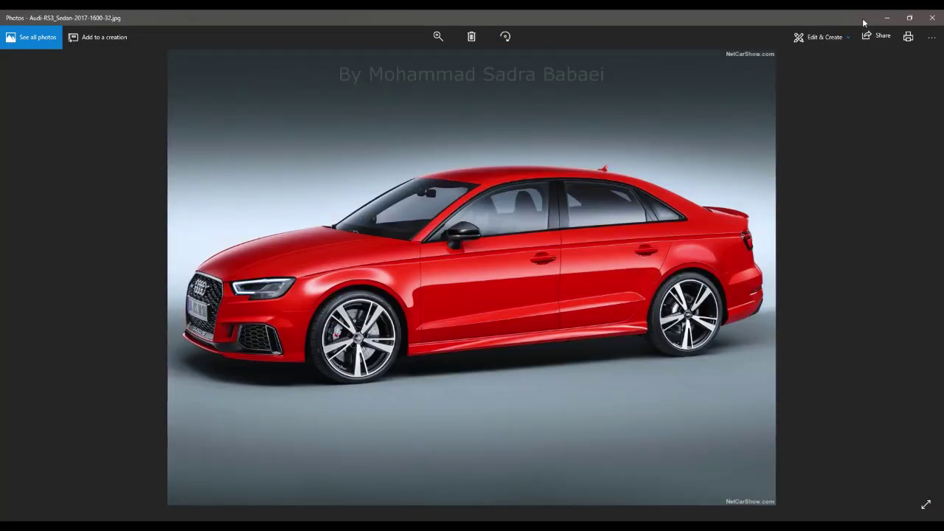
{"action": "key", "text": "alt+Tab"}
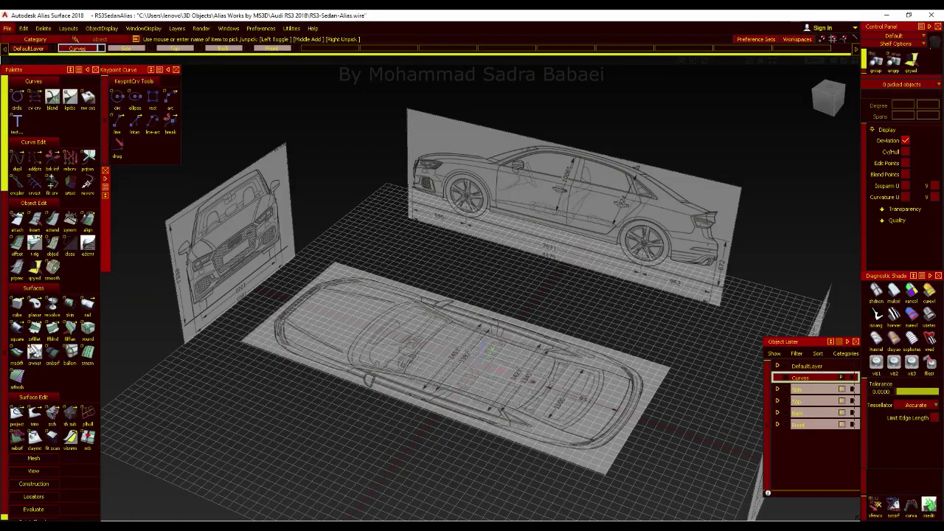
{"action": "key", "text": "alt+Tab"}
{"action": "scroll", "coordinate": [532, 353], "scroll_direction": "down", "scroll_amount": 1}
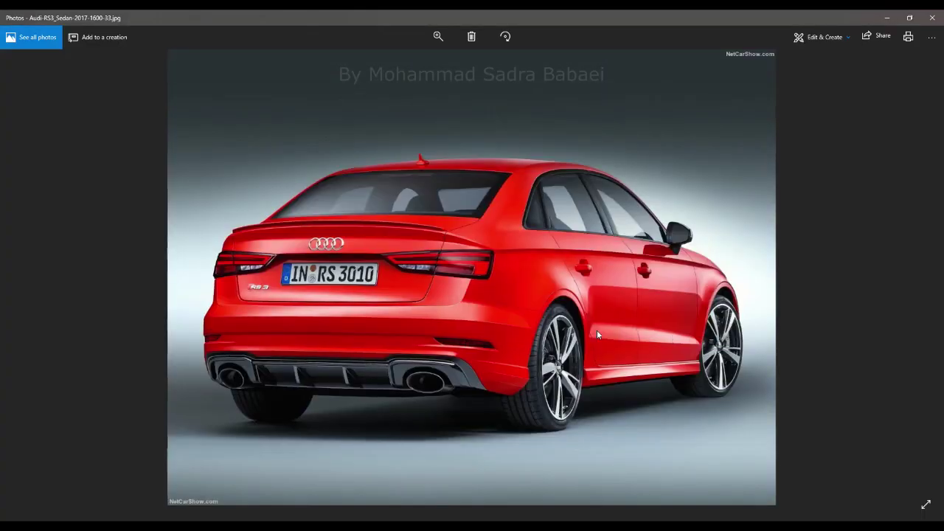
{"action": "left_click", "coordinate": [885, 20]}
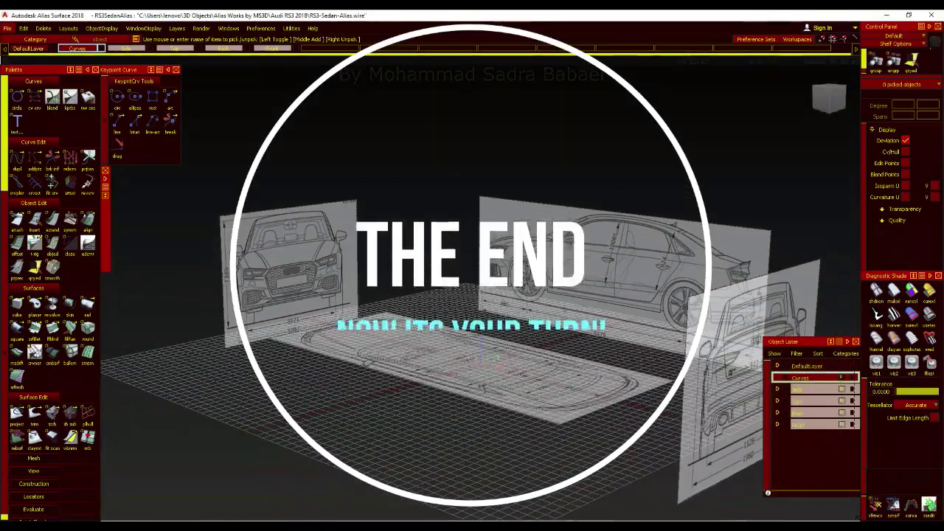
{"action": "left_click_drag", "start_coordinate": [335, 339], "coordinate": [375, 407], "text": "alt+shift"}
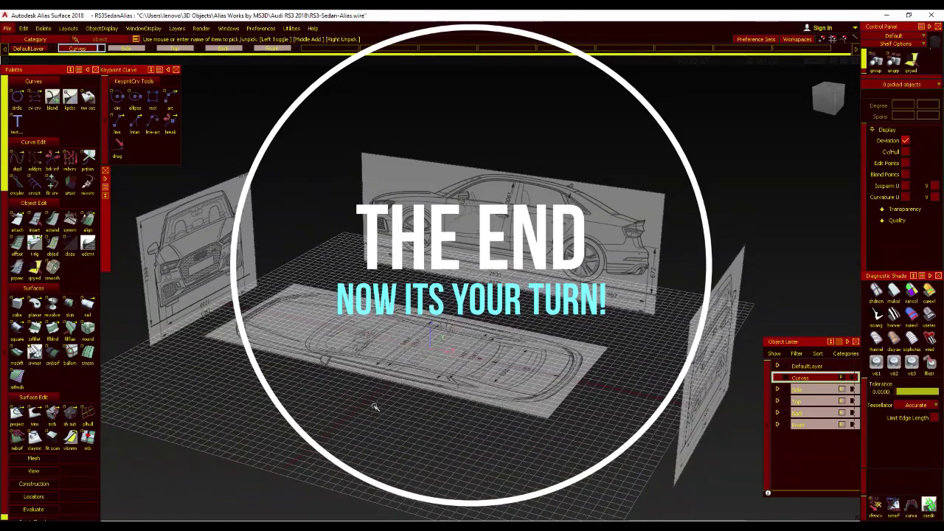